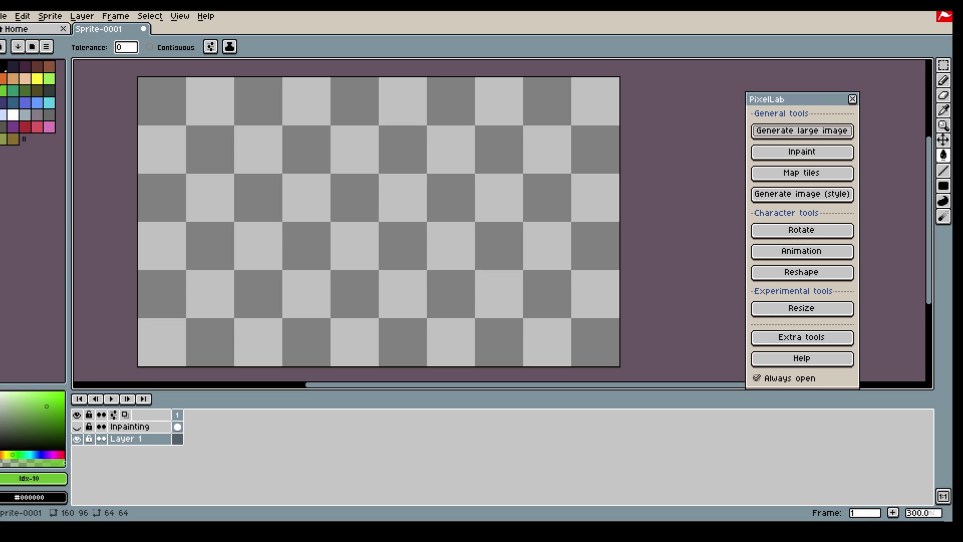
- Select a 64×64 px area in the canvas's upper-left corner and fill it with dark green #4b692f
key("m")
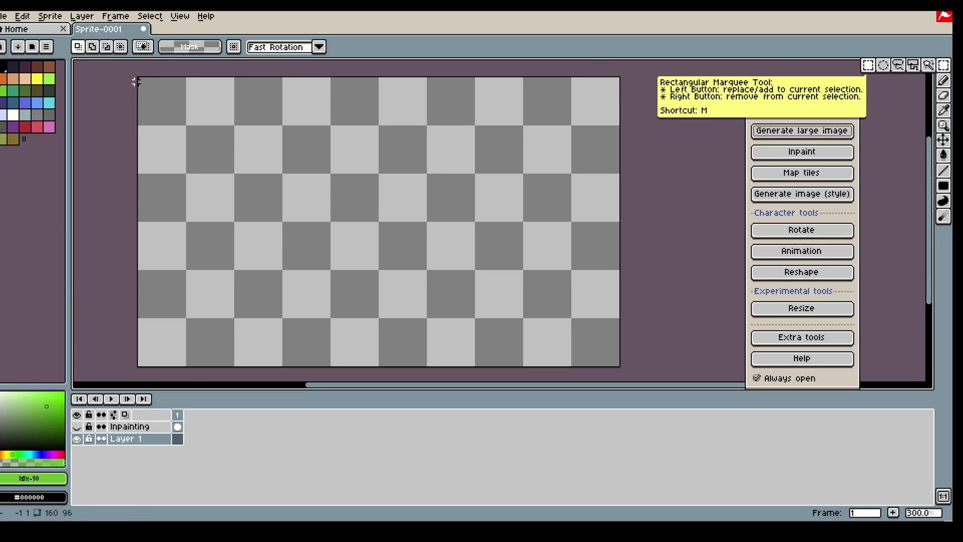
left_click_drag(135, 82, 332, 271)
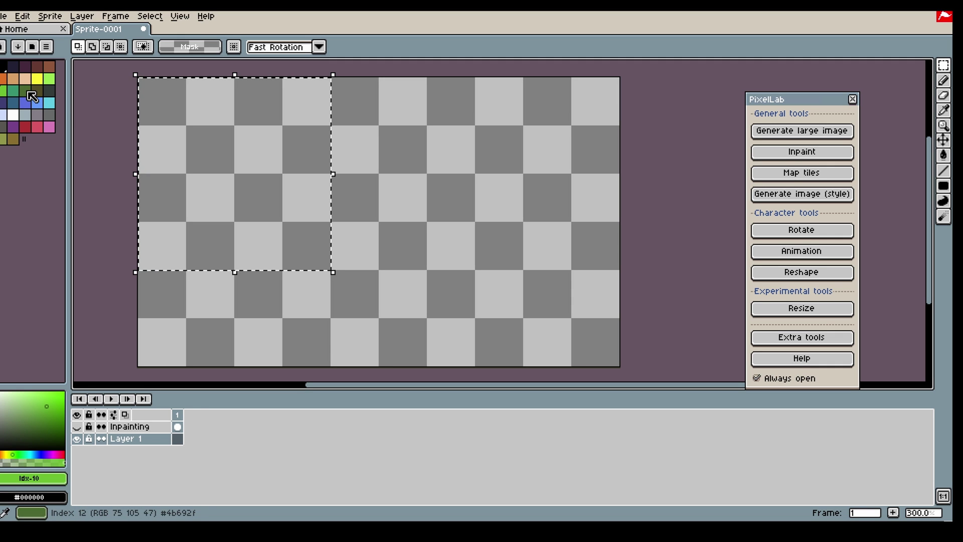
left_click(32, 96)
key("g")
left_click(223, 182)
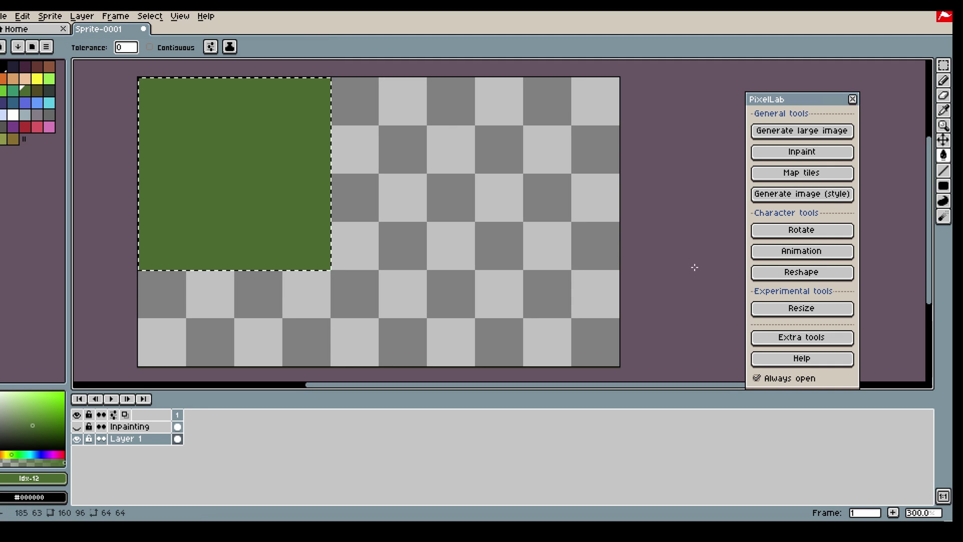
- Generate "grass" map tiles in the selection, using the green fill as the init image with strength 99
left_click(809, 178)
left_click_drag(792, 47, 731, 45)
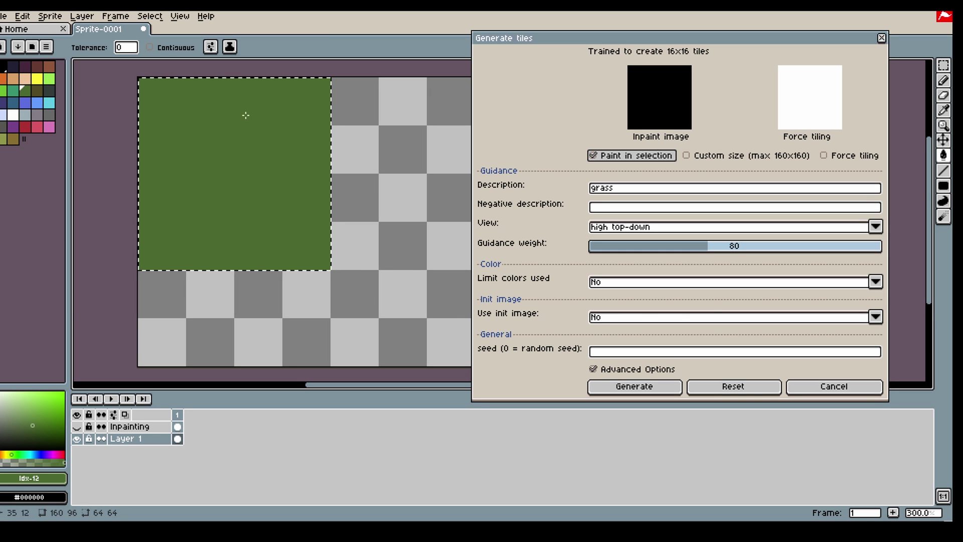
left_click(630, 320)
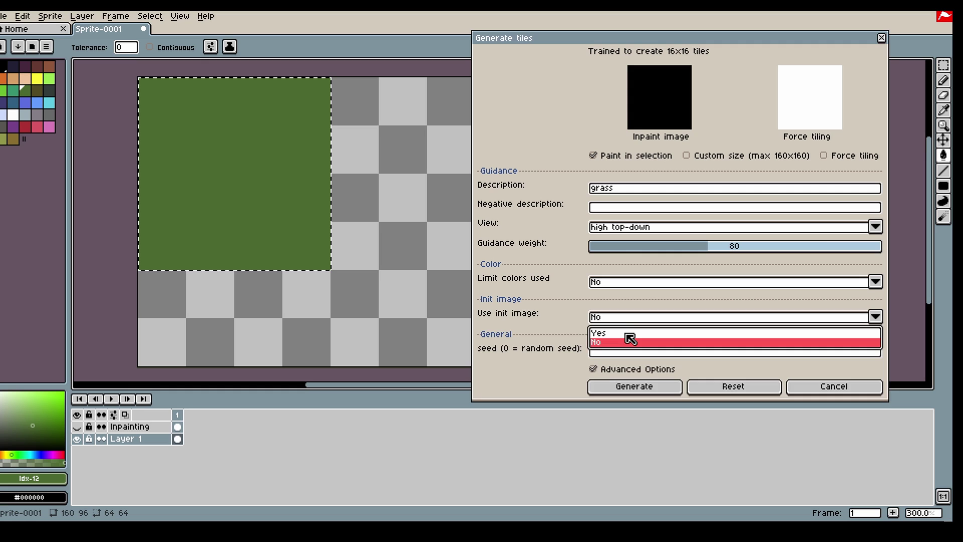
left_click(629, 337)
left_click(617, 407)
left_click_drag(616, 407, 625, 410)
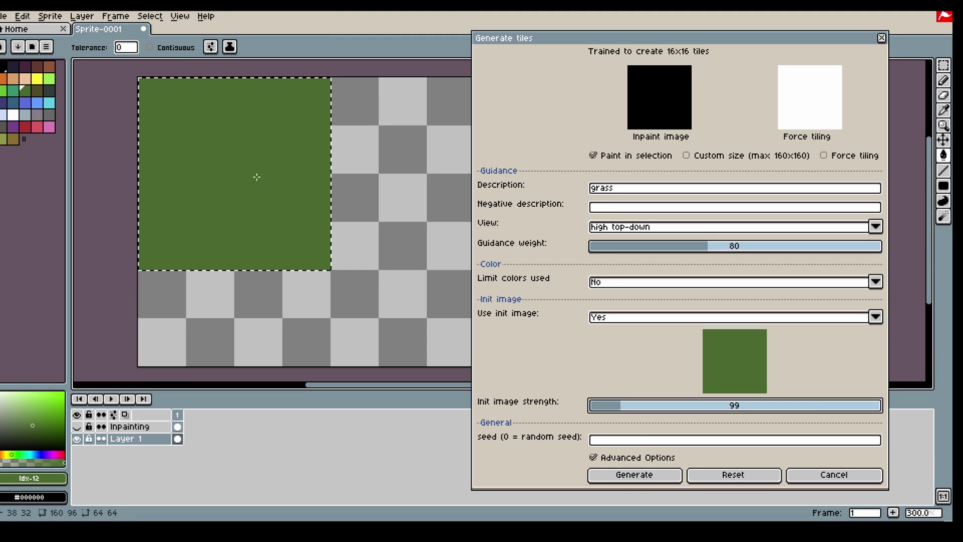
left_click(658, 485)
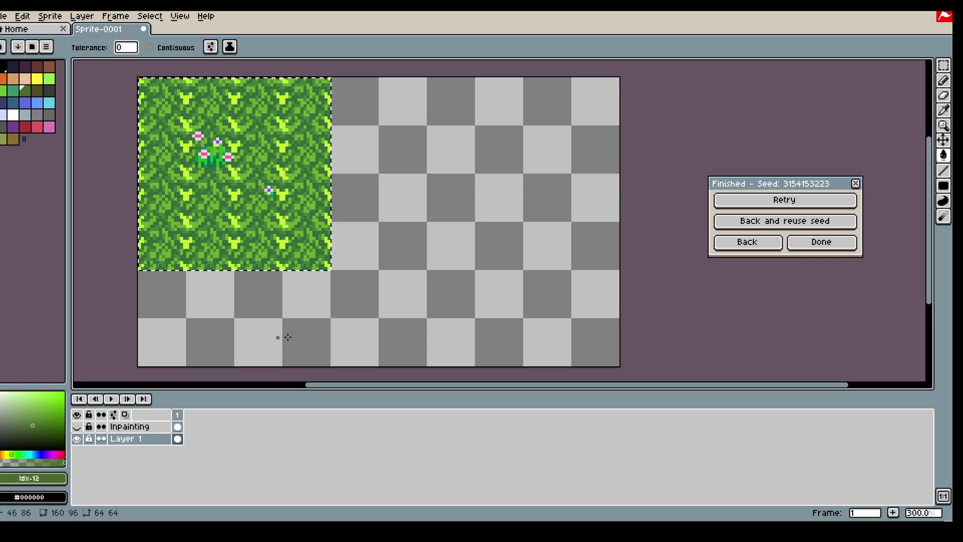
- Regenerate the grass tiles and return to the tile generation settings
left_click(736, 202)
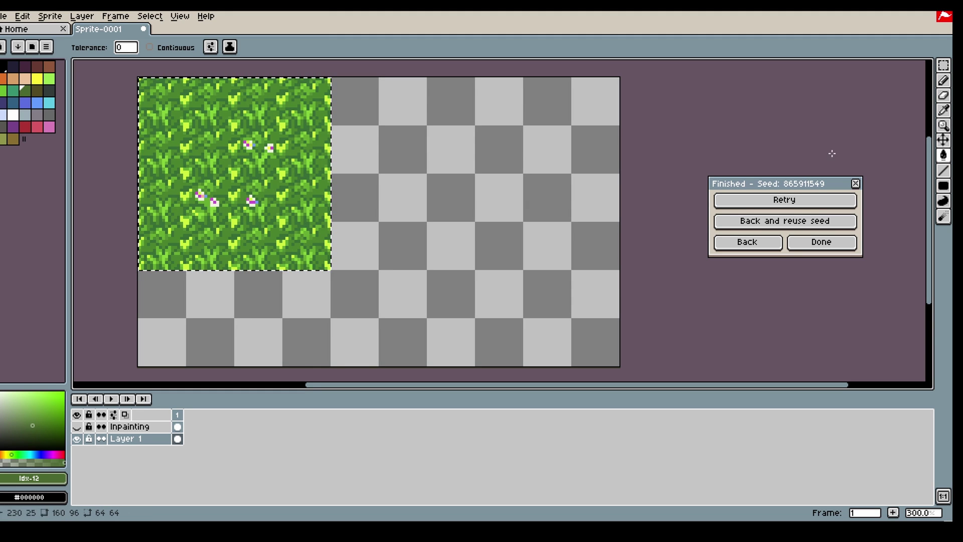
left_click(745, 242)
left_click_drag(885, 81, 840, 54)
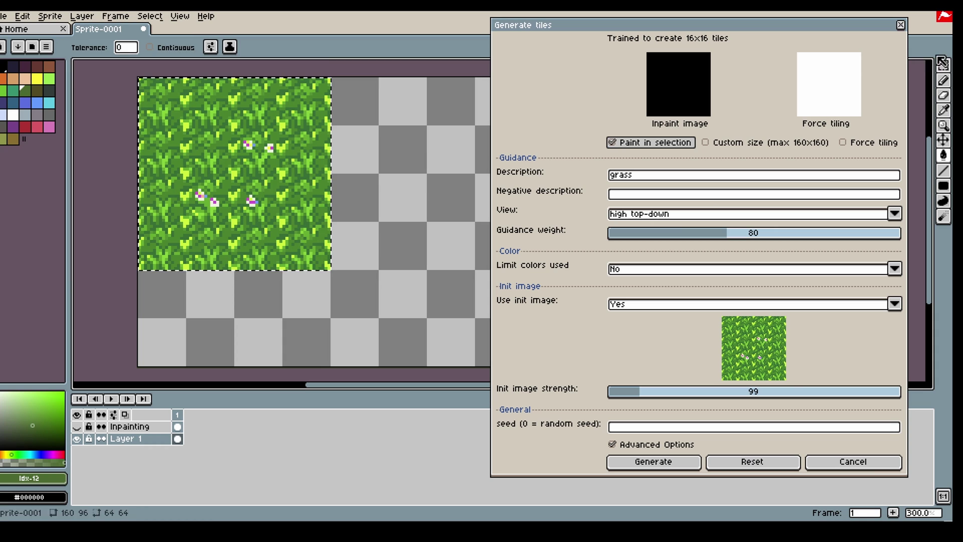
- Select a 64×64 px area overlapping the grass's right half and fill its empty part with light brown, palette index 6
key("m")
left_click(368, 94)
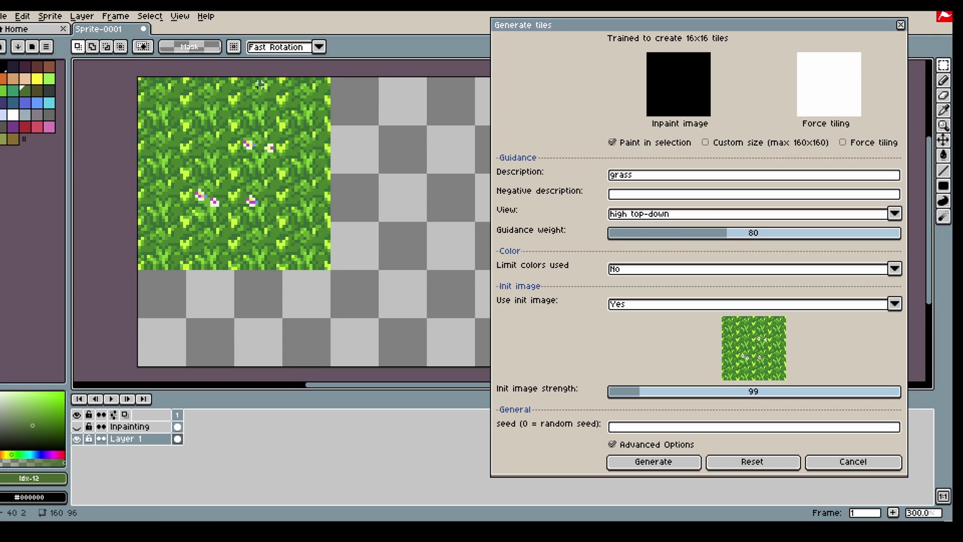
left_click_drag(251, 80, 422, 266)
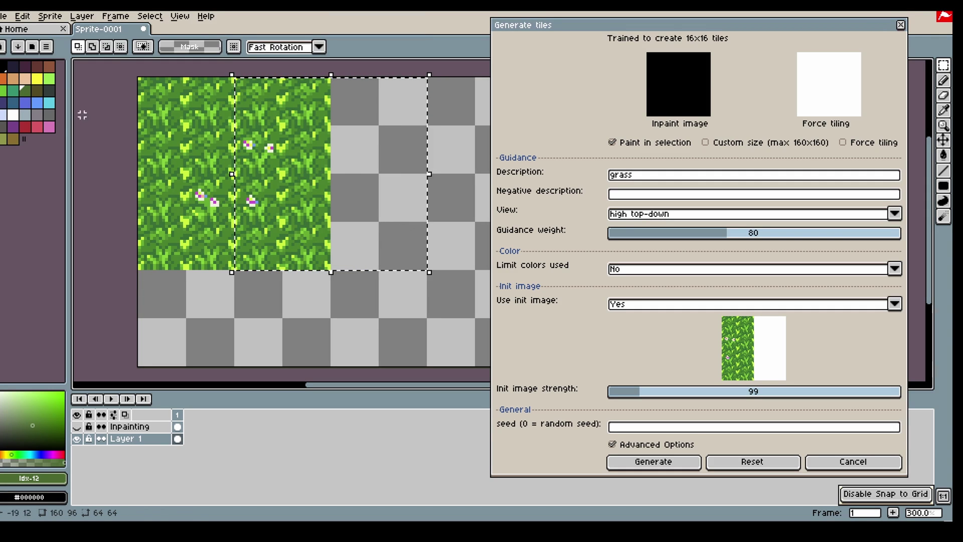
left_click(13, 79)
key("g")
left_click(372, 169)
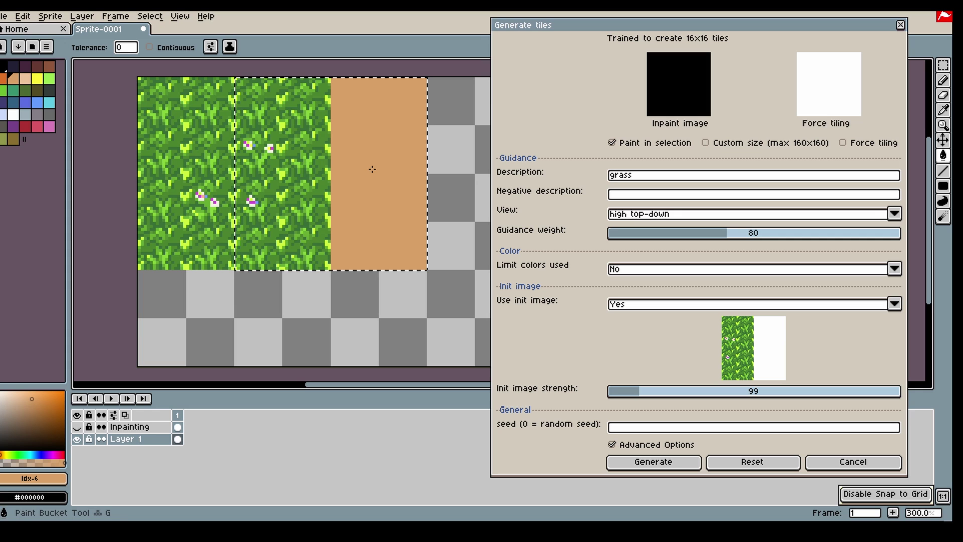
- Show the Inpainting layer and erase its dark mask over the grass inside the selection
left_click(76, 426)
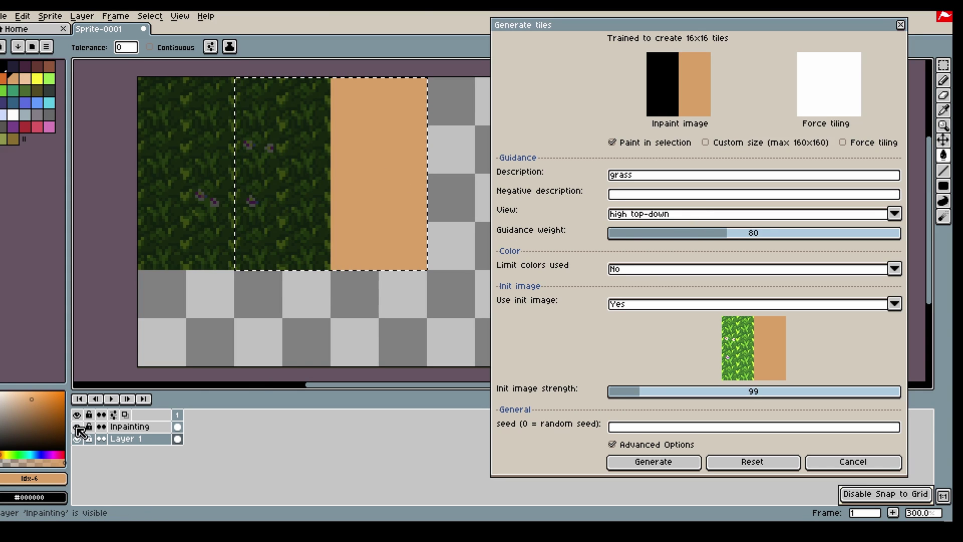
left_click(946, 98)
scroll(301, 108, "up", 3)
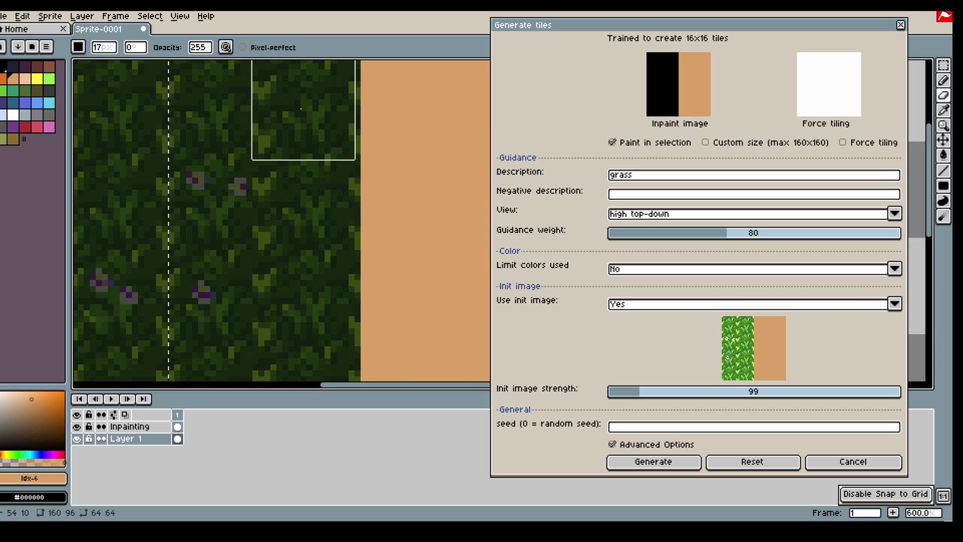
scroll(301, 108, "down", 3)
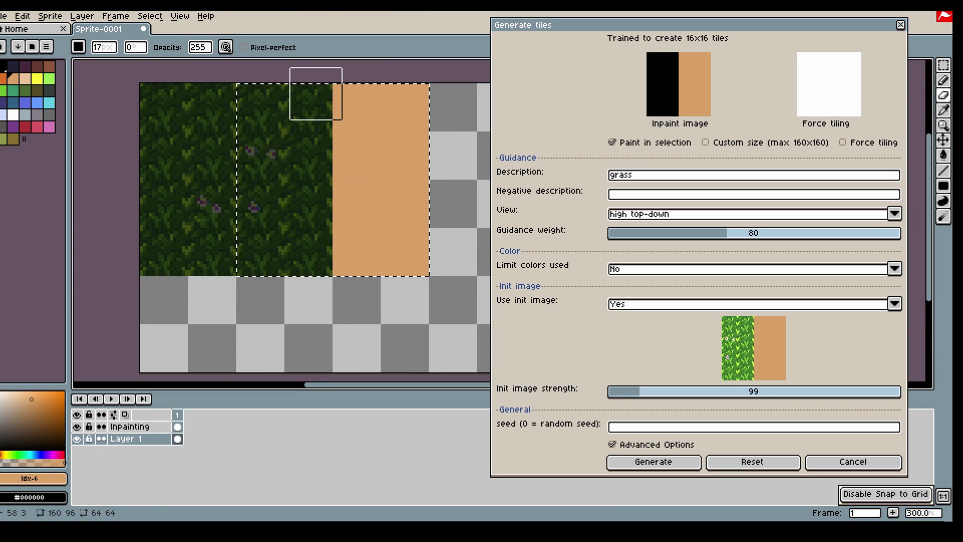
left_click(178, 427)
left_click_drag(308, 156, 296, 232)
key("shift+s")
mouse_move(291, 87)
left_mouse_down()
mouse_move(319, 94)
mouse_move(295, 90)
left_mouse_up()
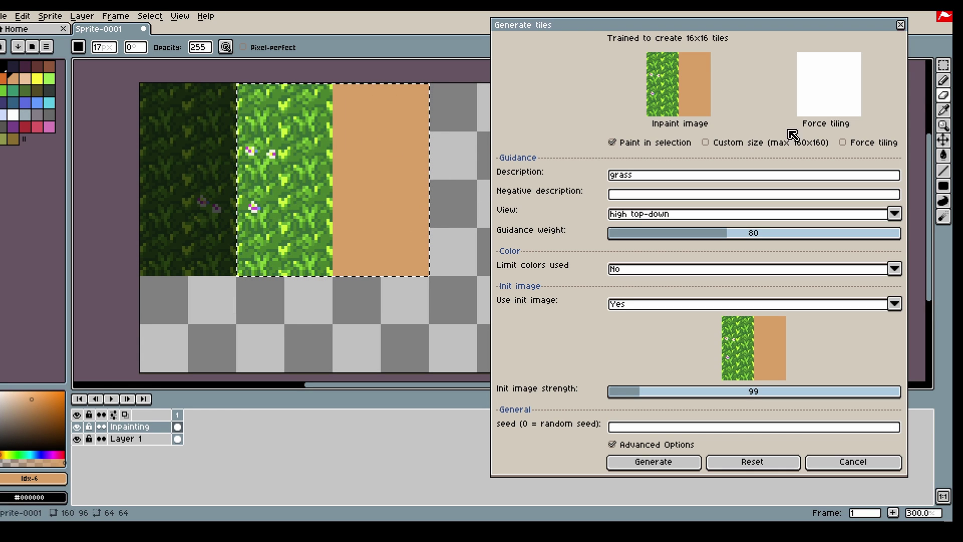
- Paint a black inpainting mask with an 11 px pencil over the grass edge and the whole brown area
left_click(944, 80)
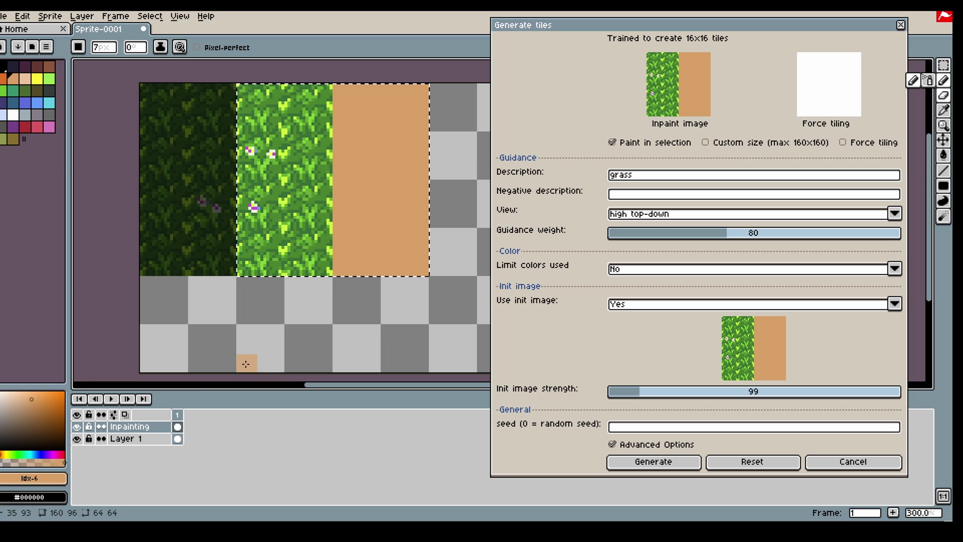
scroll(332, 93, "down", 4)
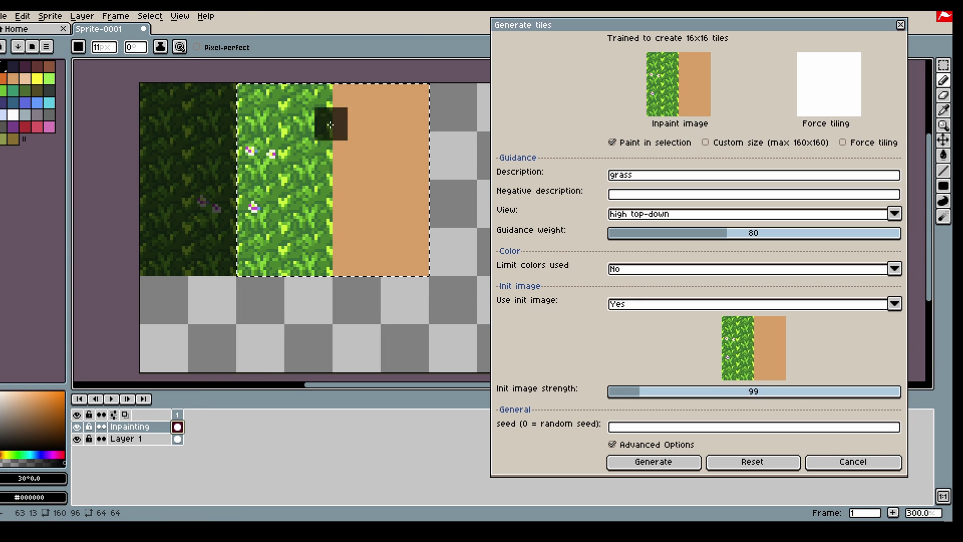
left_click_drag(331, 83, 334, 107)
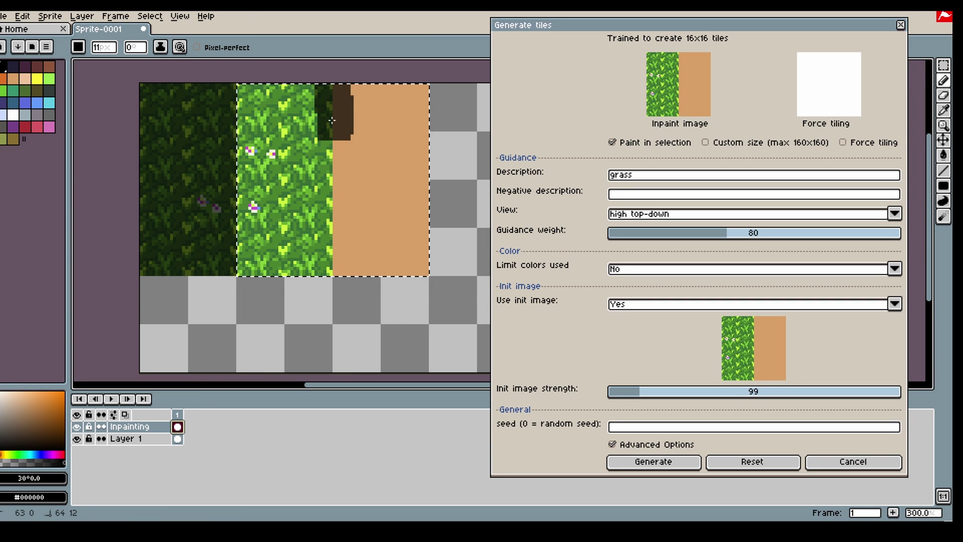
left_click_drag(334, 249, 334, 264)
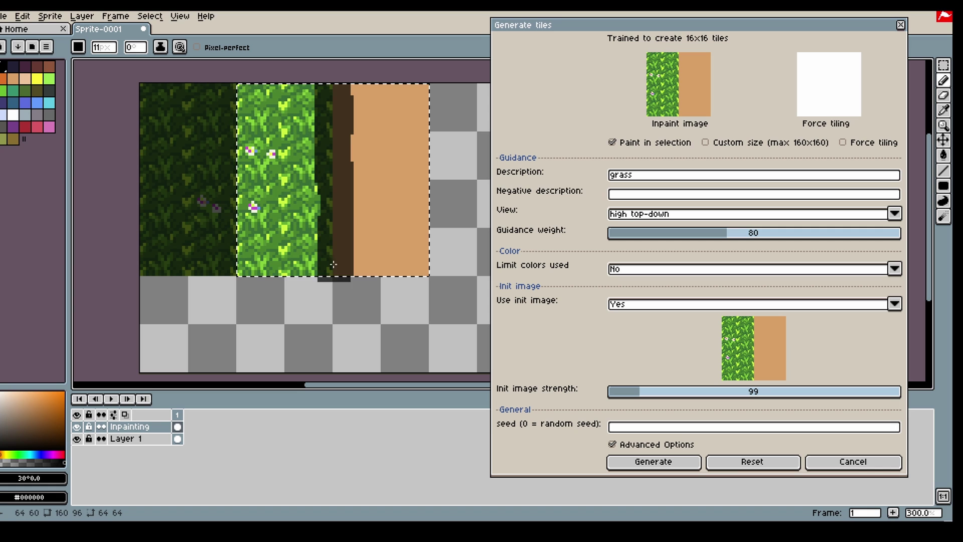
mouse_move(376, 87)
left_mouse_down()
mouse_move(374, 173)
mouse_move(372, 104)
mouse_move(360, 211)
left_mouse_up()
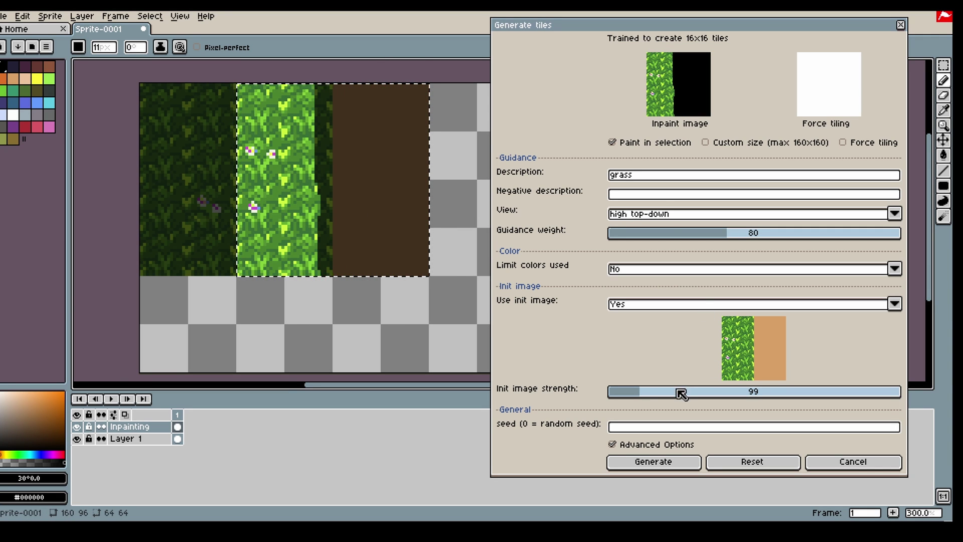
- Set the description to "grass to beach" and generate the tiles
left_click_drag(659, 177, 609, 184)
left_click(642, 179)
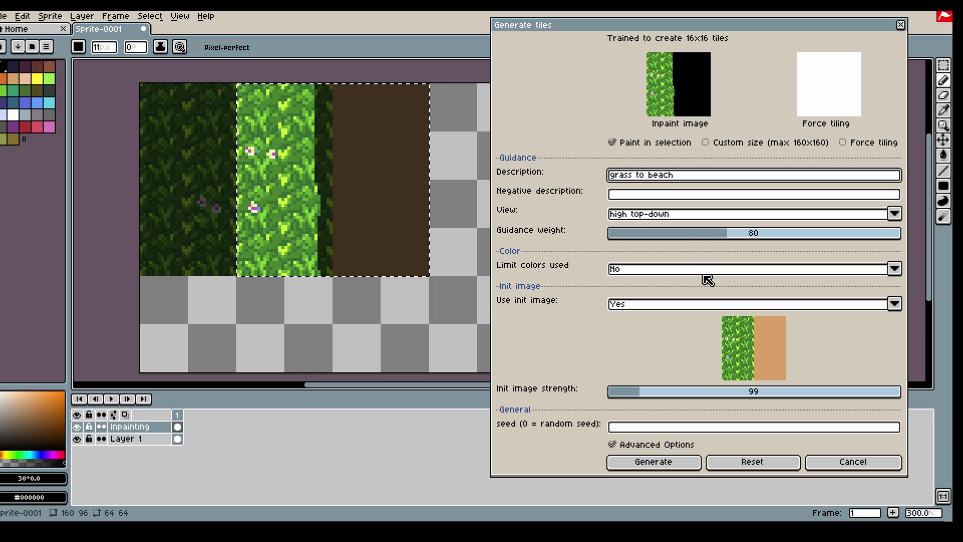
left_click(679, 468)
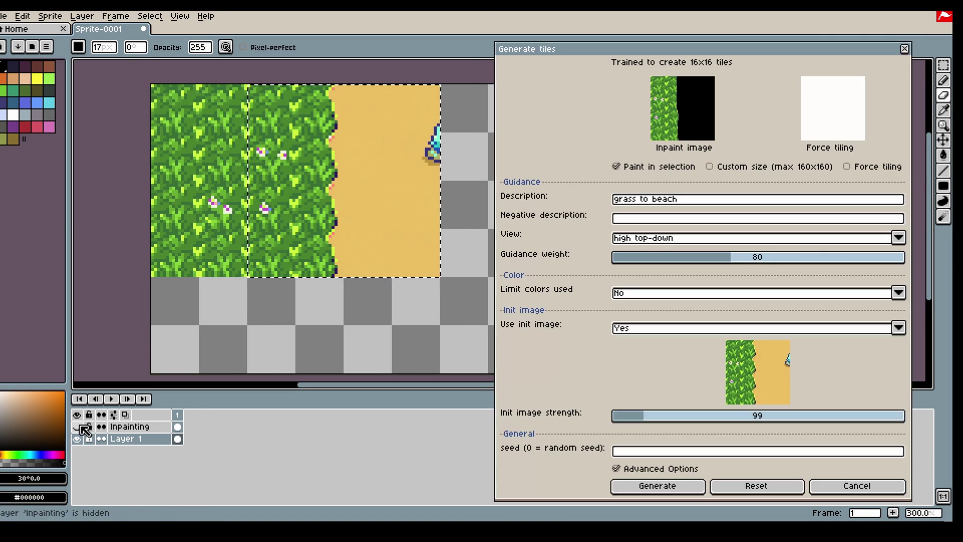
- Show the Inpainting layer and erase its mask in a vertical strip along the border between grass and sand
left_click(77, 426)
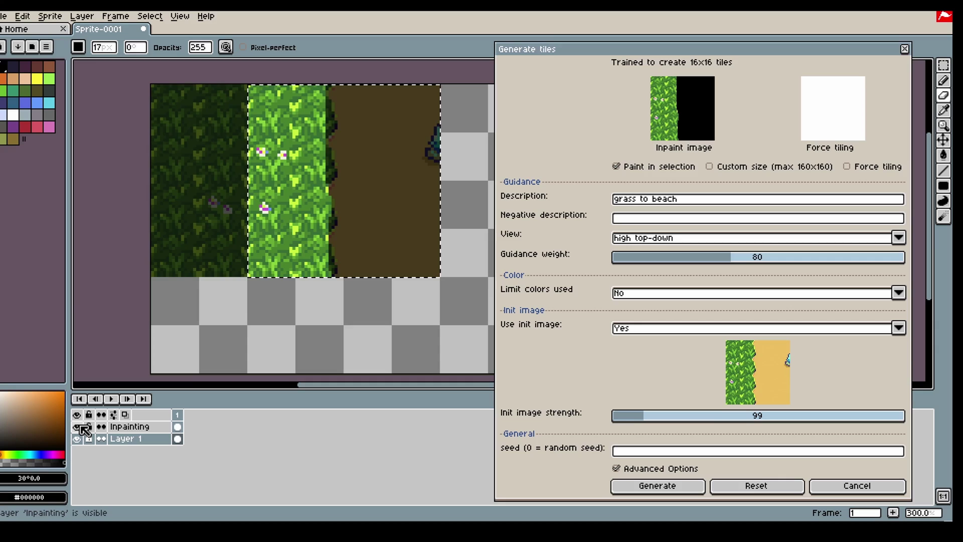
left_click(76, 427)
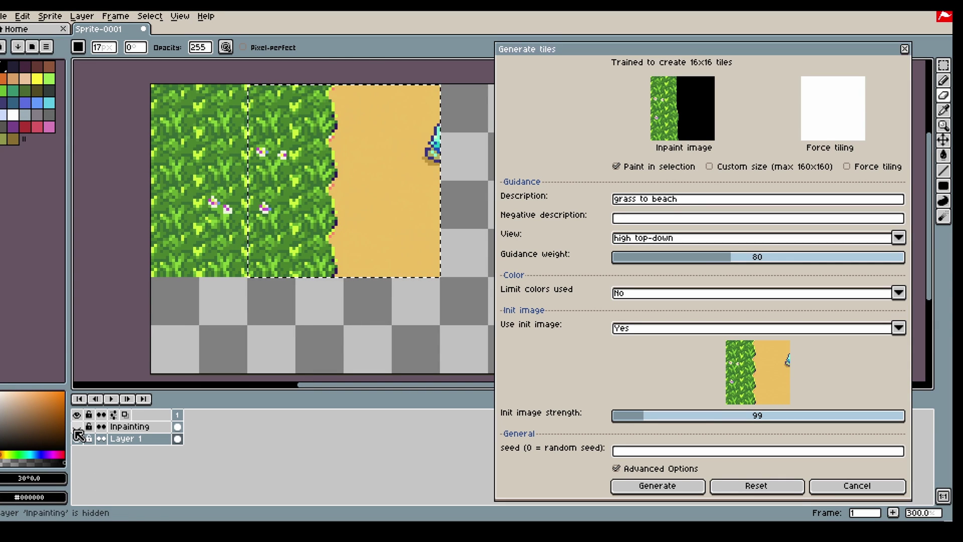
left_click(76, 426)
left_click(177, 426)
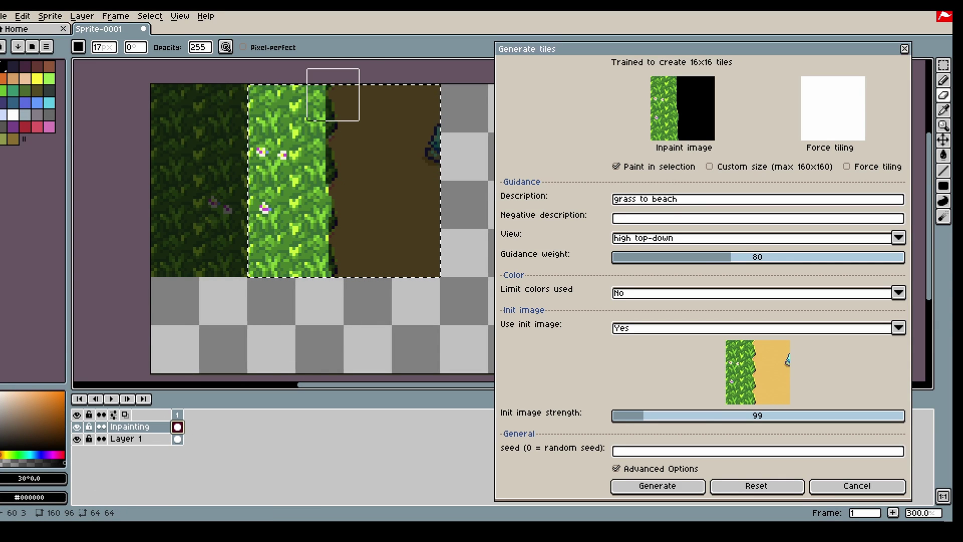
left_click_drag(330, 269, 330, 271)
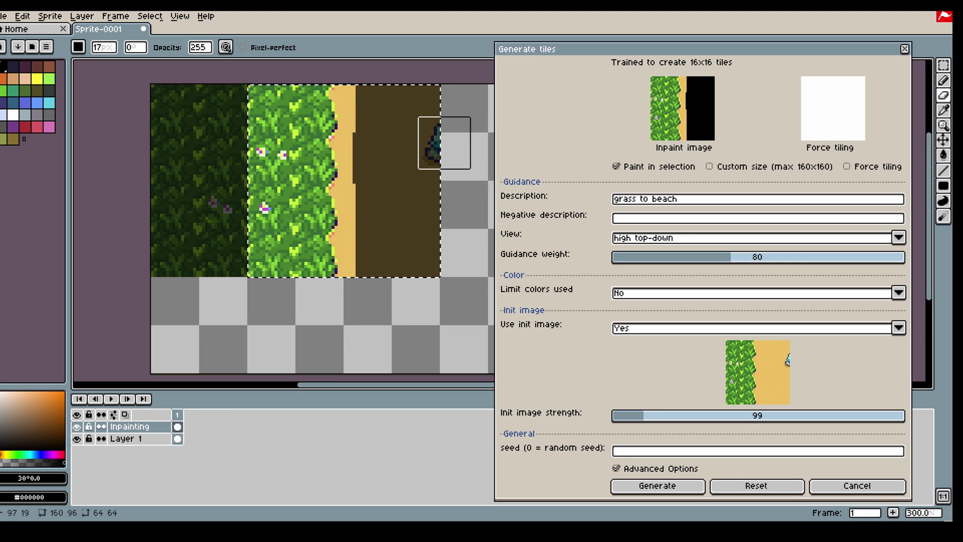
- Erase the blue object at the sand's right edge on Layer 1 and refill the gap with the sampled sand color #ecbf60
left_click(76, 427)
left_click(177, 439)
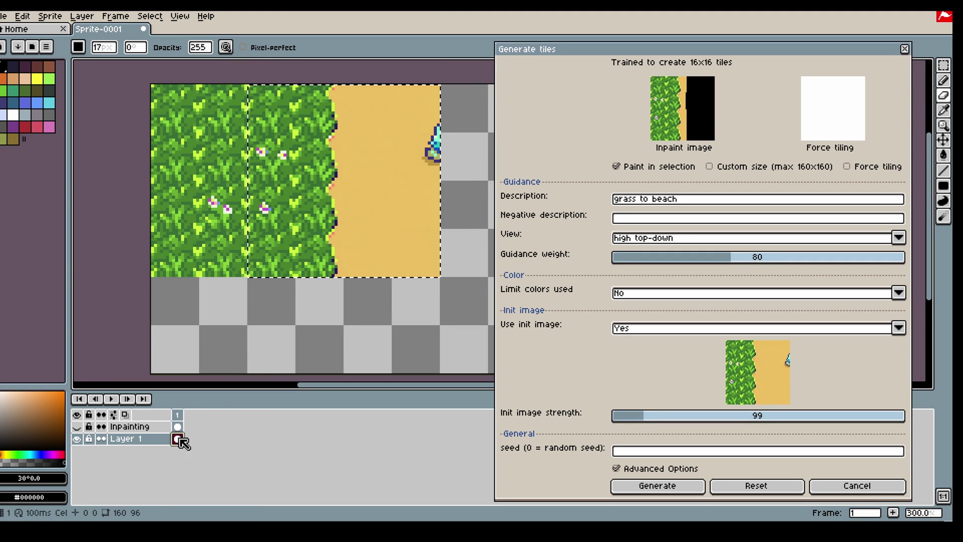
key("i")
left_click(424, 118)
key("g")
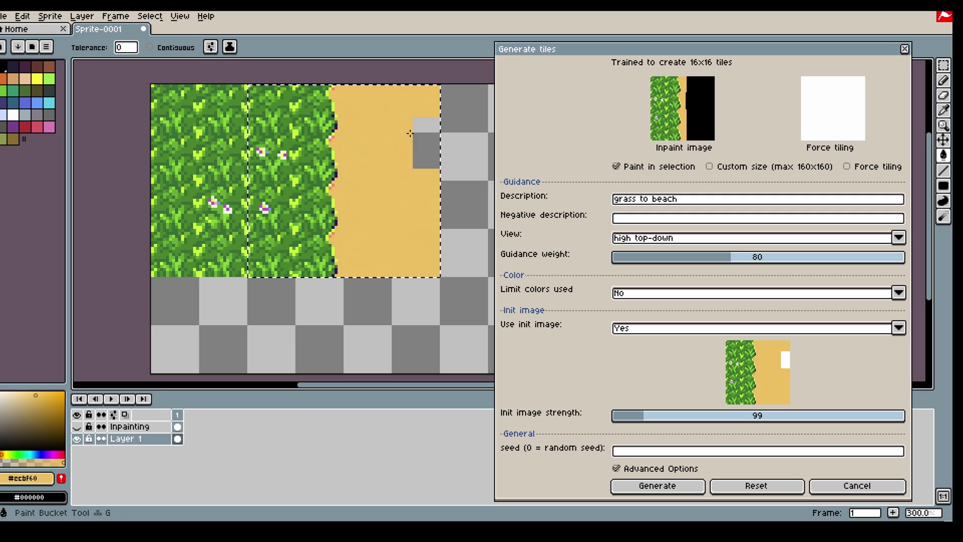
left_click(425, 134)
- Show the Inpainting layer, set the description to "beach sand with rocks", and try generating the tiles before returning to the settings
left_click(77, 427)
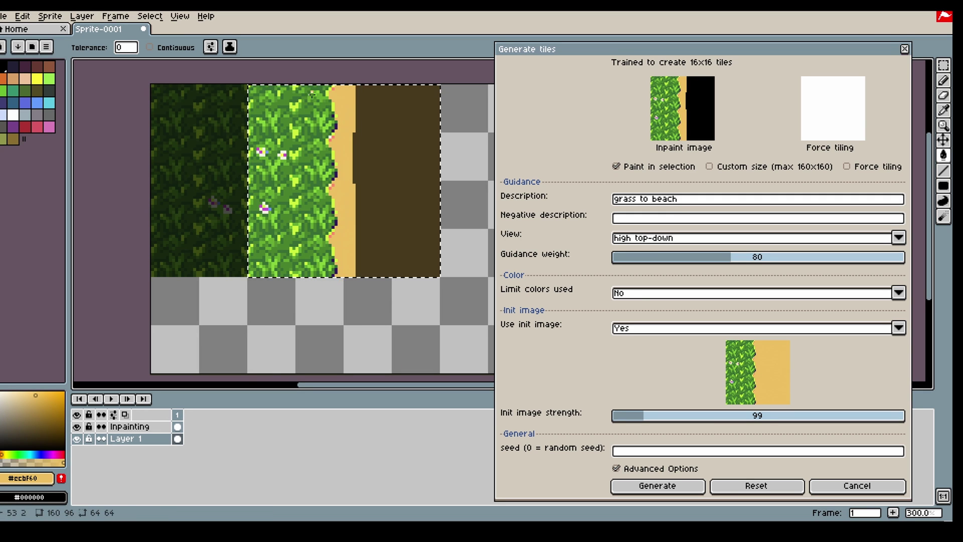
left_click(683, 204)
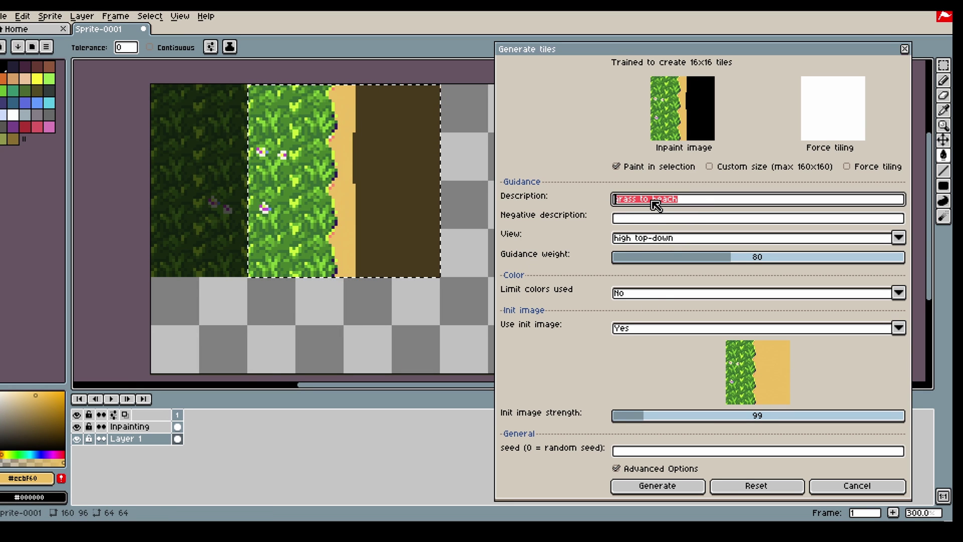
type("beach sand with rocks")
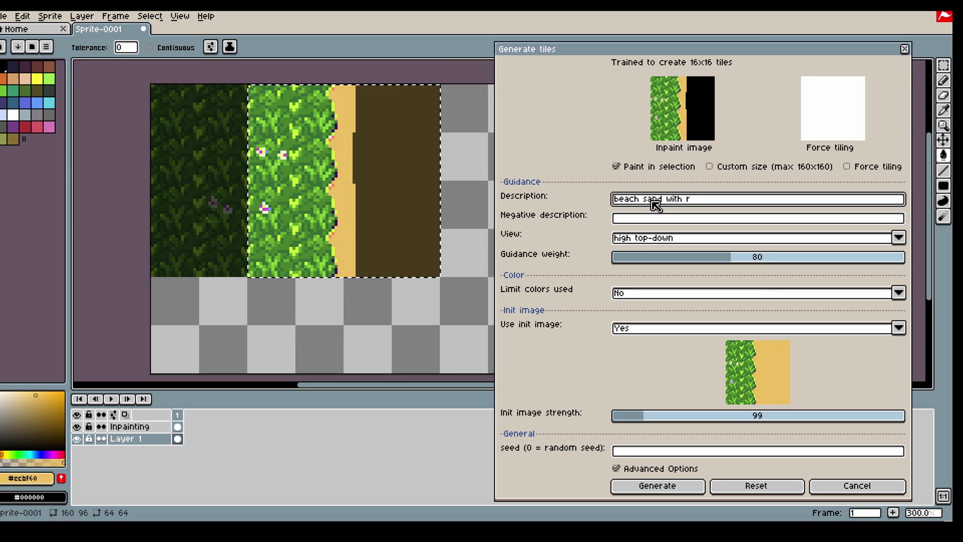
left_click(667, 485)
left_click(668, 486)
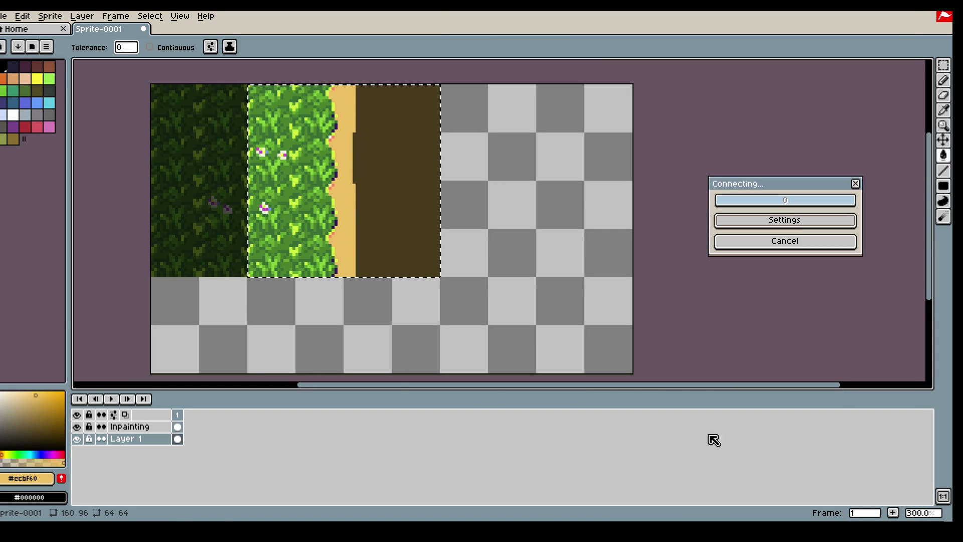
left_click(748, 242)
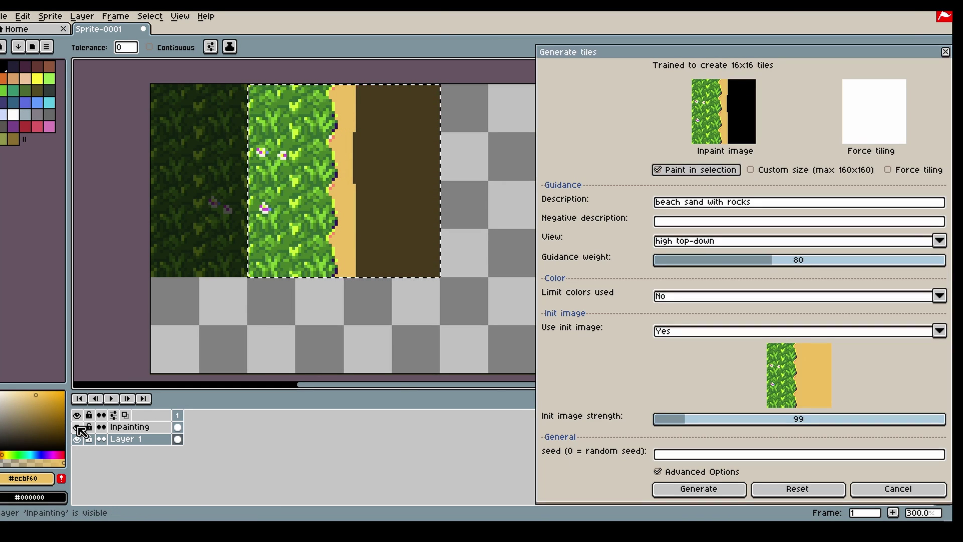
- Hide the Inpainting layer, paint three brown 8 px squares on the sand of Layer 1 as rock placeholders, and generate the tiles
left_click(77, 426)
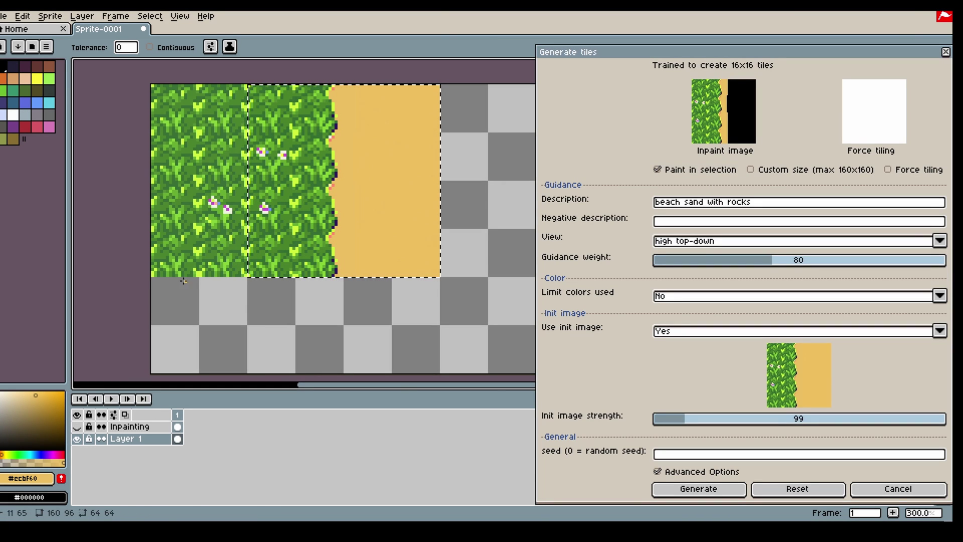
left_click(29, 418)
key("b")
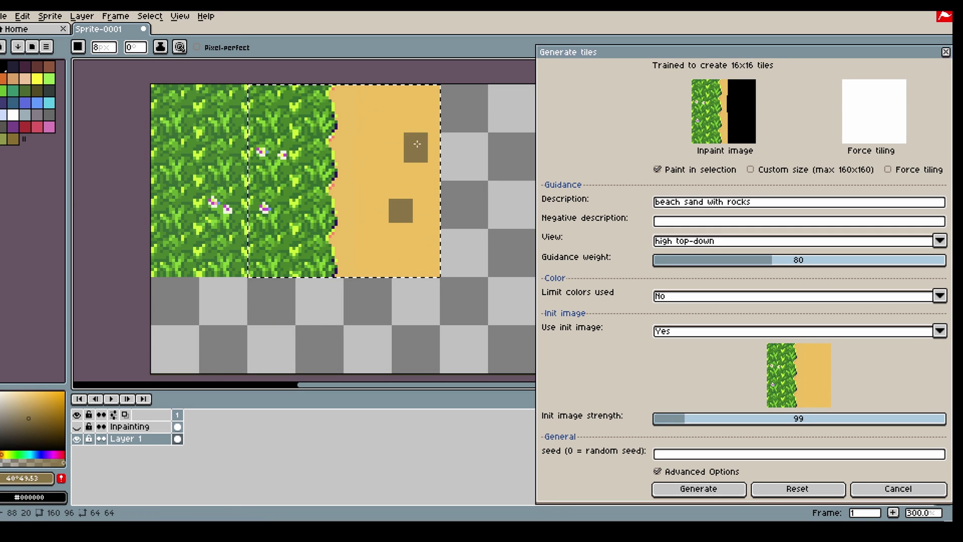
left_click(395, 110)
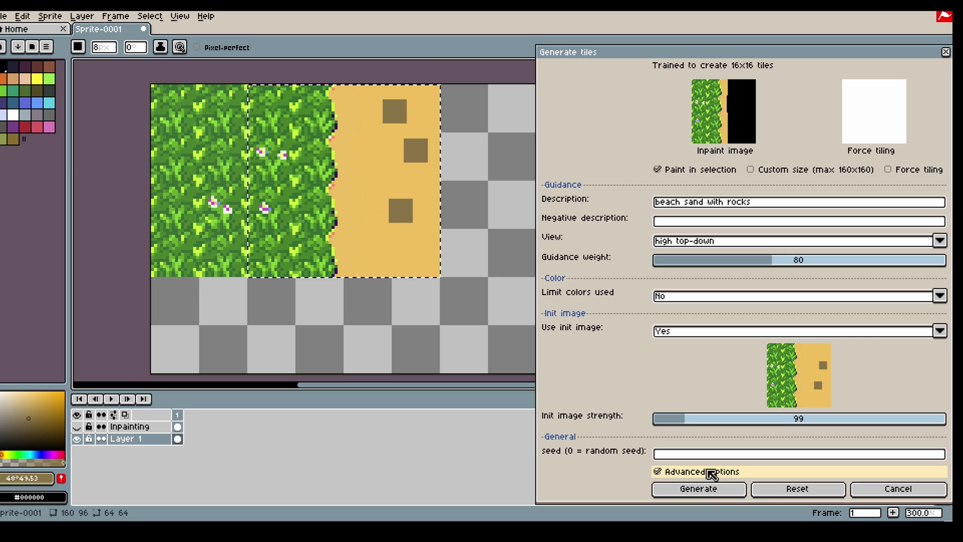
left_click(378, 141)
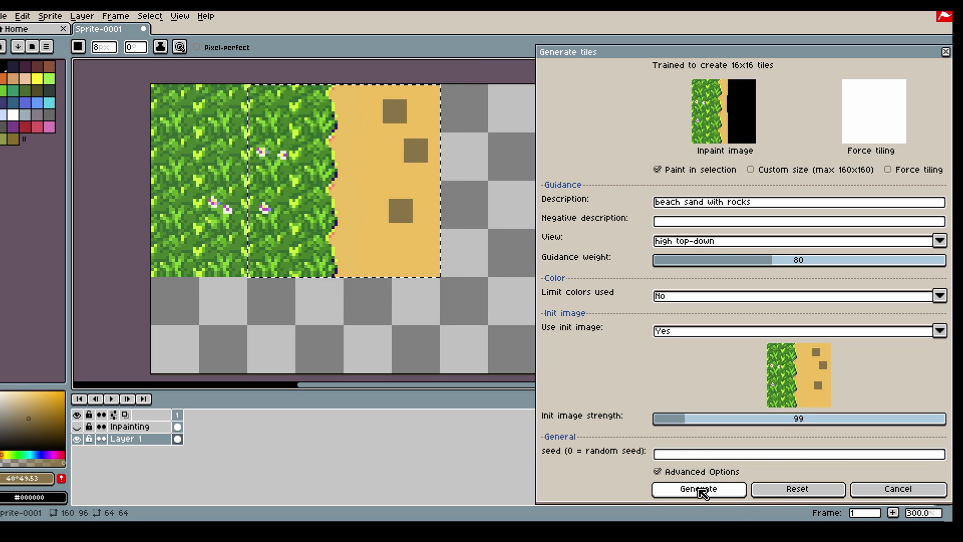
left_click(699, 491)
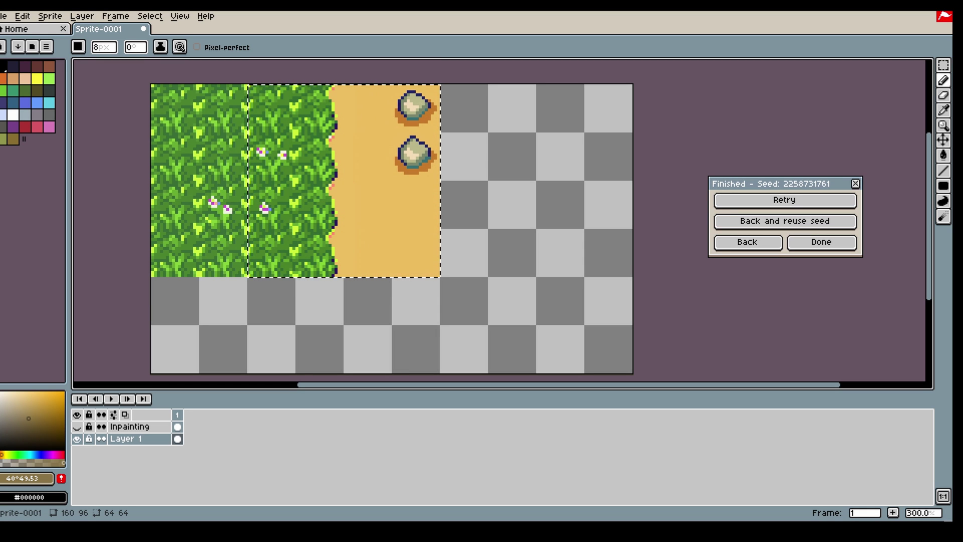
- Select the second rock on the sand and move it down, closer to the sand's lower edge
key("m")
left_click_drag(386, 133, 451, 180)
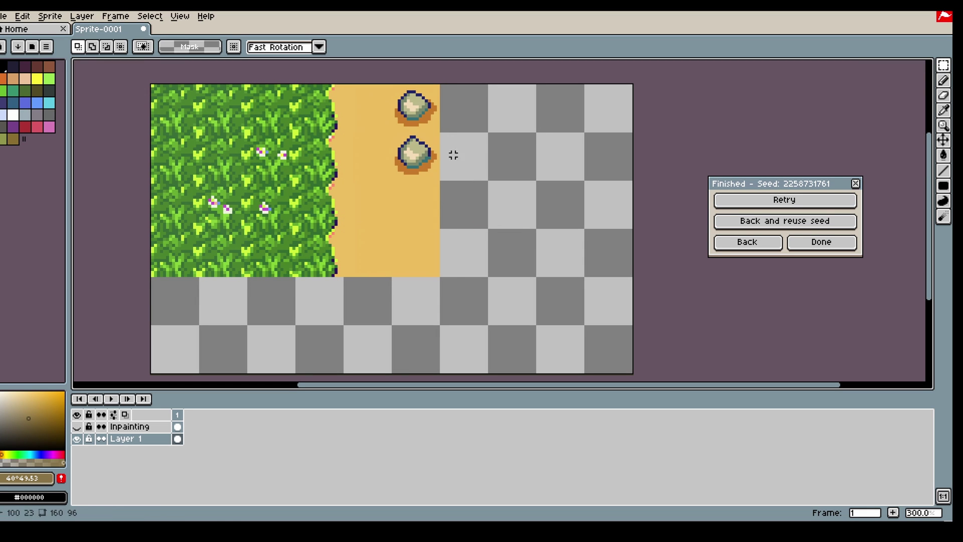
left_click_drag(463, 134, 385, 175)
left_click_drag(430, 161, 430, 241)
key("ctrl+z")
left_click_drag(467, 129, 374, 178)
left_click_drag(423, 158, 417, 230)
left_click(429, 143)
left_click_drag(370, 127, 438, 191)
key("g")
left_click(416, 161)
left_click(943, 65)
key("ctrl+z")
key("ctrl+z")
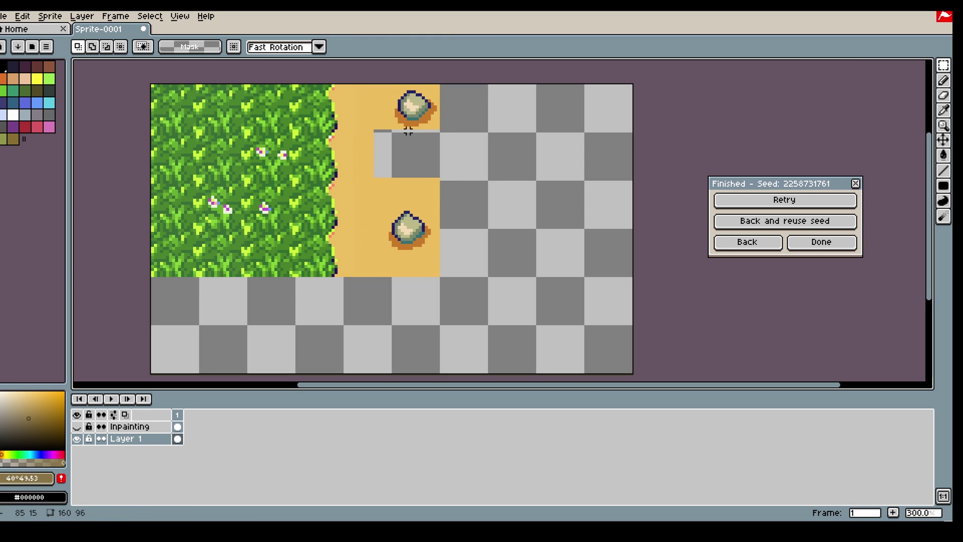
- Select the gap left by the moved rock, fill it with the sampled sand color, and deselect
left_click_drag(370, 125, 442, 186)
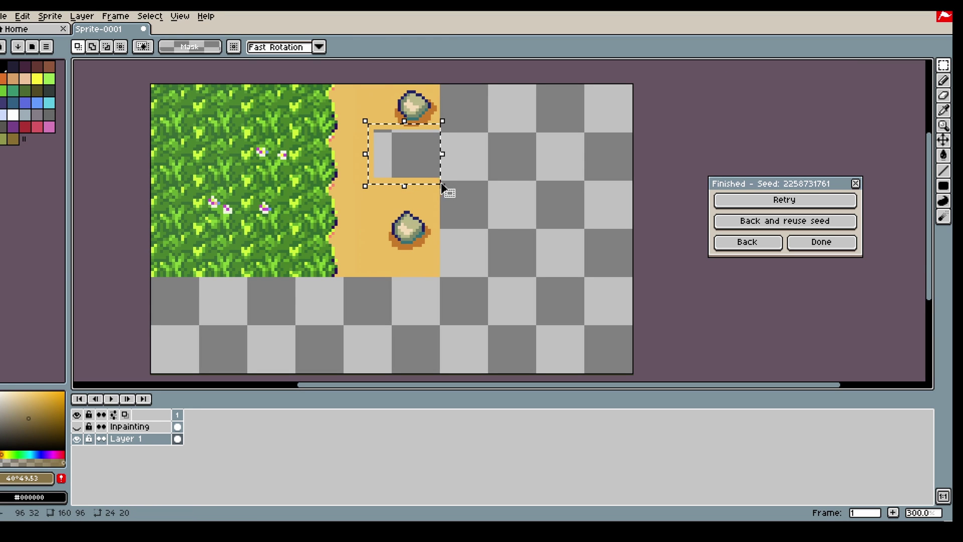
key("u")
key("i")
left_click(372, 165)
key("g")
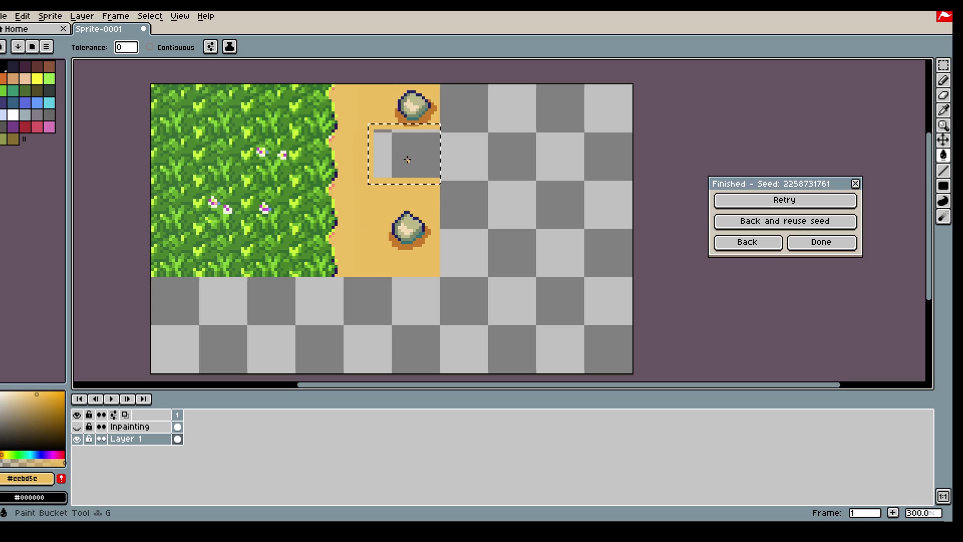
left_click(406, 158)
left_click(944, 66)
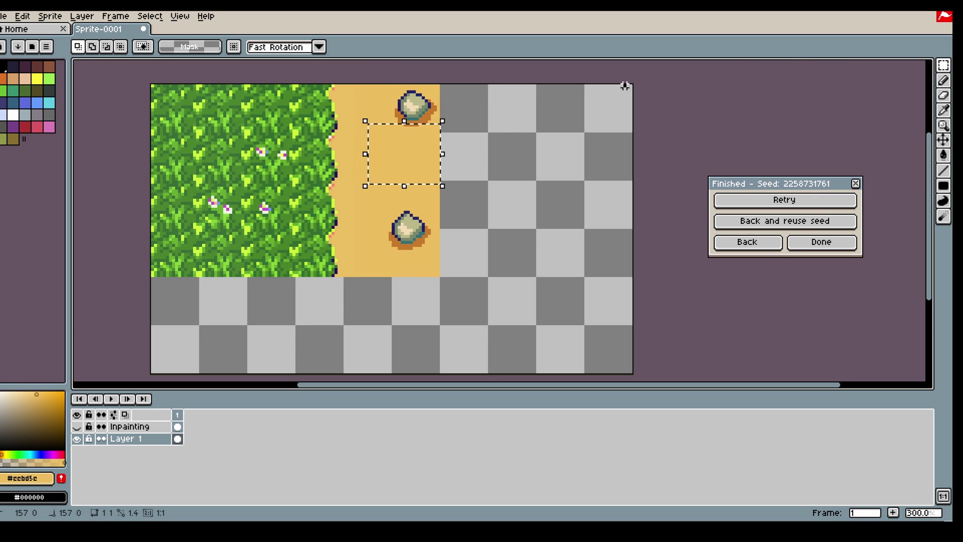
left_click(408, 160)
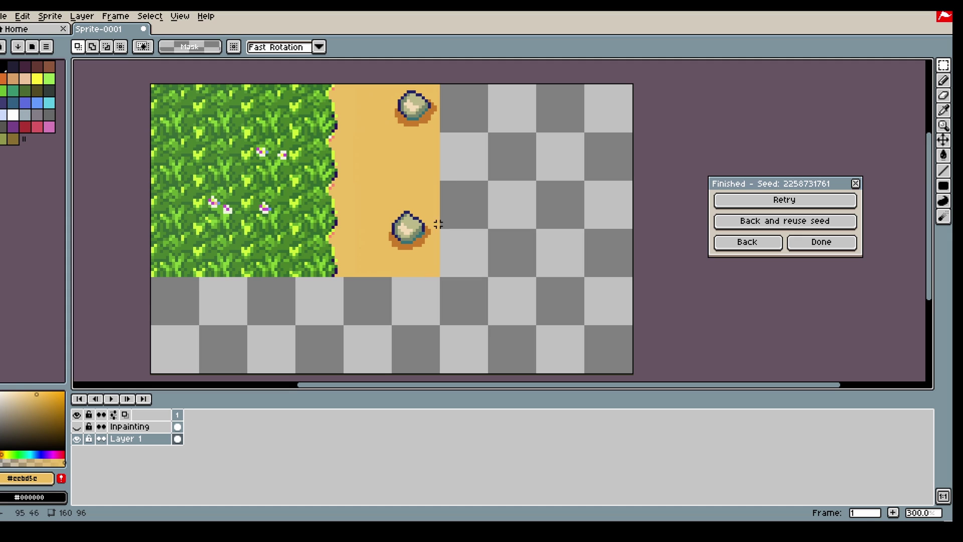
- Draw a filled sand-colored rectangle extending the lower end of the beach across to the canvas's right edge
left_click_drag(435, 81, 642, 275)
left_click(664, 247)
key("u")
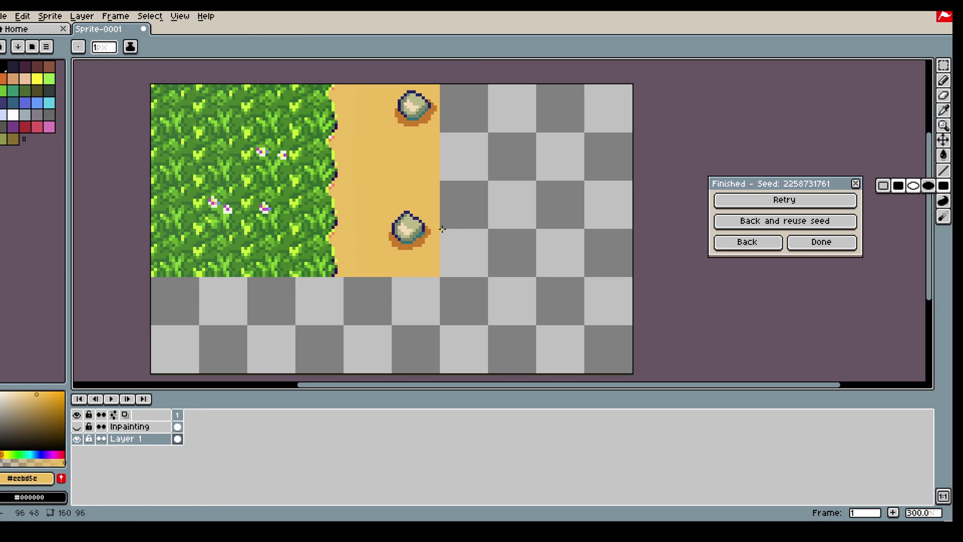
left_click_drag(442, 229, 650, 276)
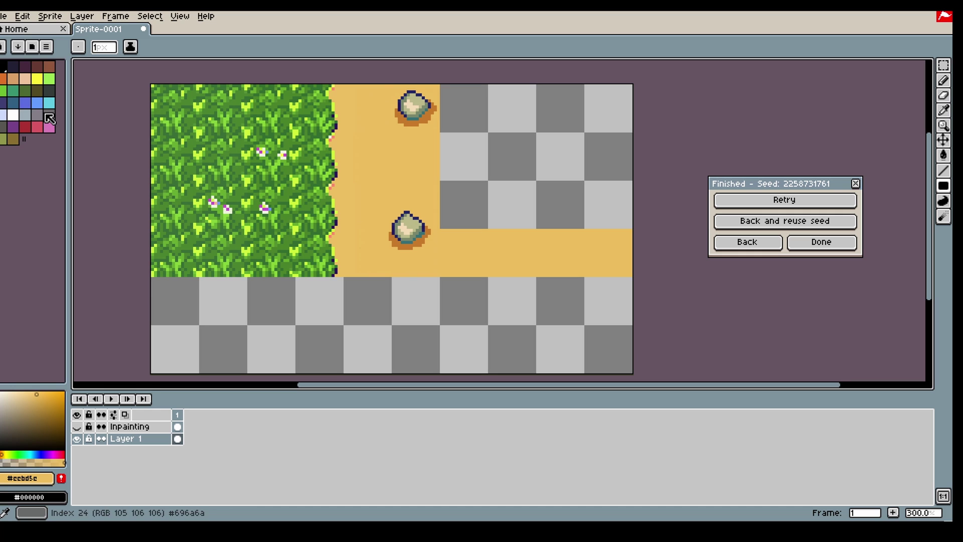
- Fill only the blank area enclosed by the sand with palette blue Idx-17 using a contiguous fill, and return to the generation settings
left_click(26, 104)
key("g")
left_click(554, 161)
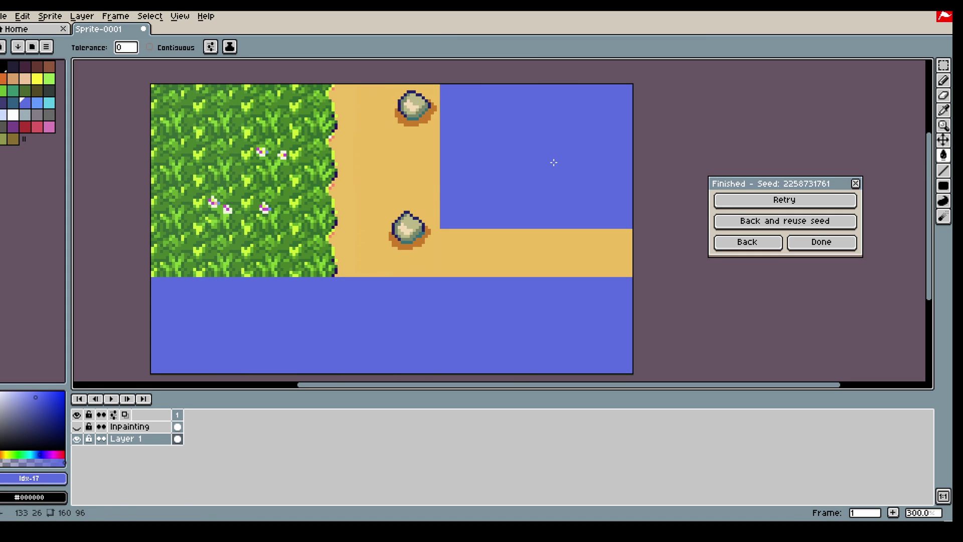
key("ctrl+z")
left_click(184, 48)
left_click(602, 180)
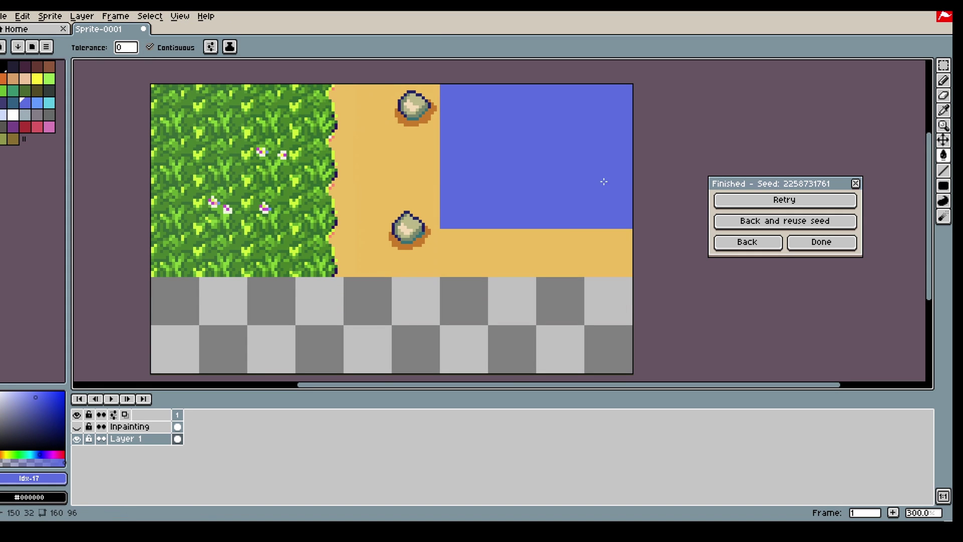
left_click(756, 244)
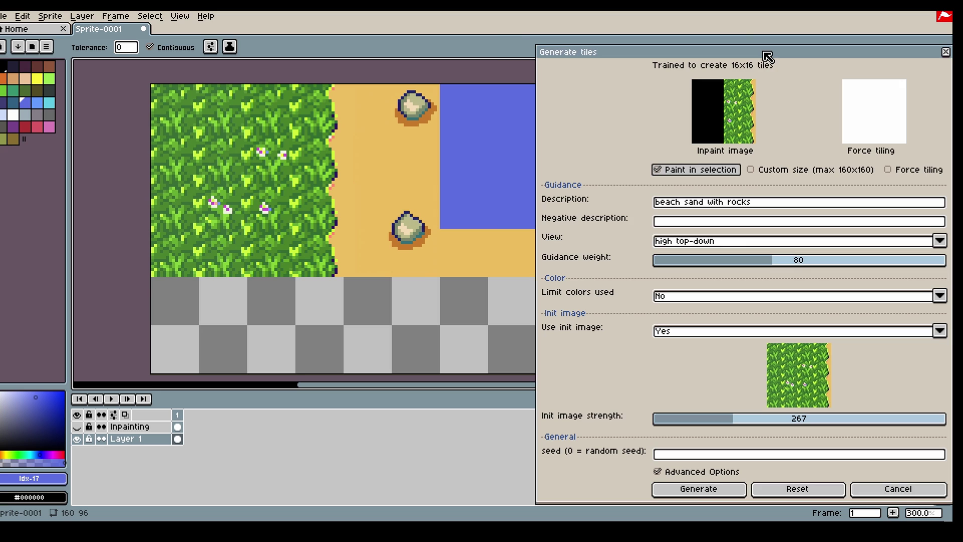
left_click_drag(766, 55, 741, 38)
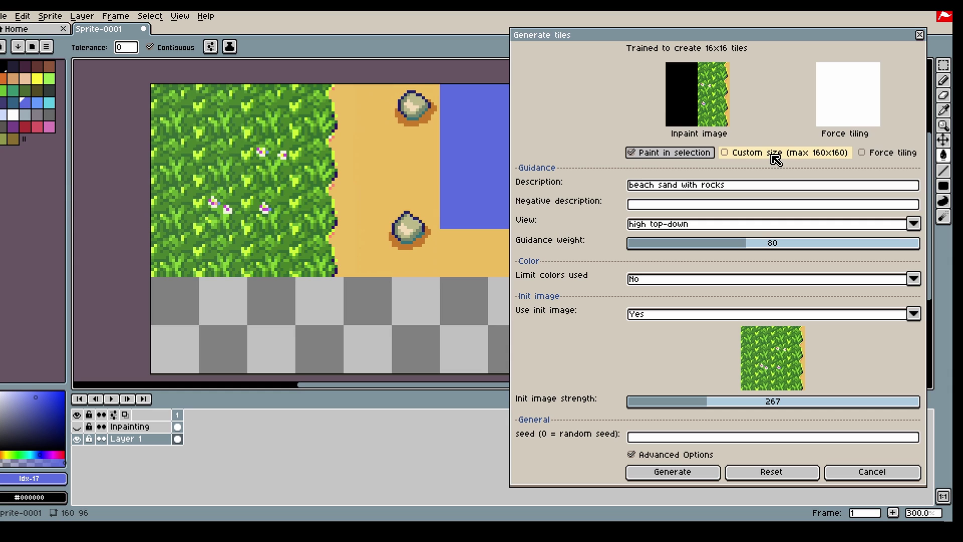
scroll(348, 225, "down", 3)
scroll(378, 230, "up", 2)
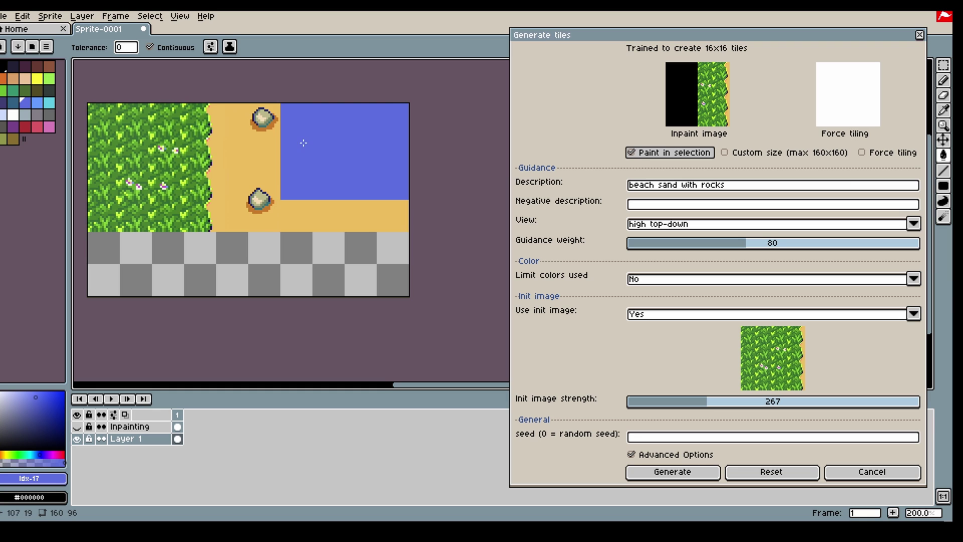
scroll(235, 110, "up", 1)
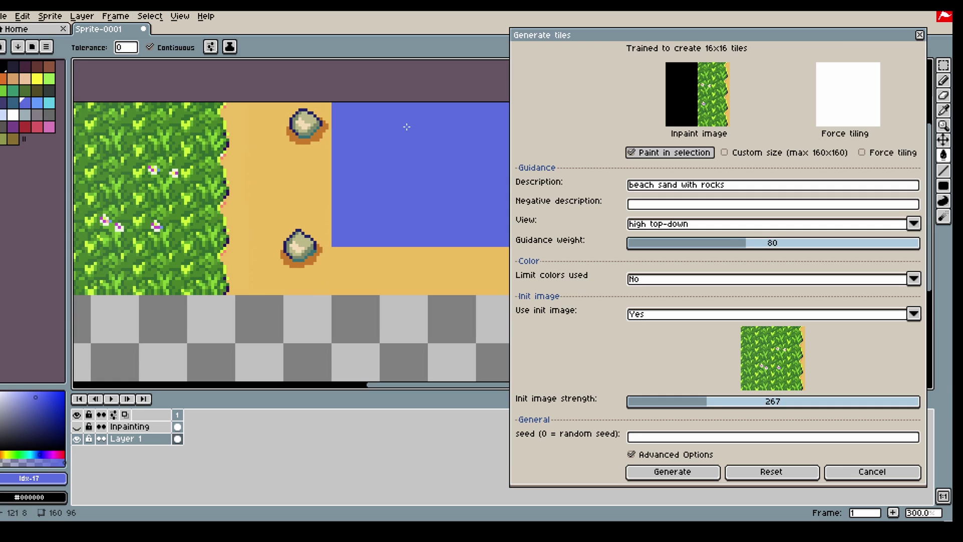
left_click_drag(833, 36, 811, 34)
left_click(943, 64)
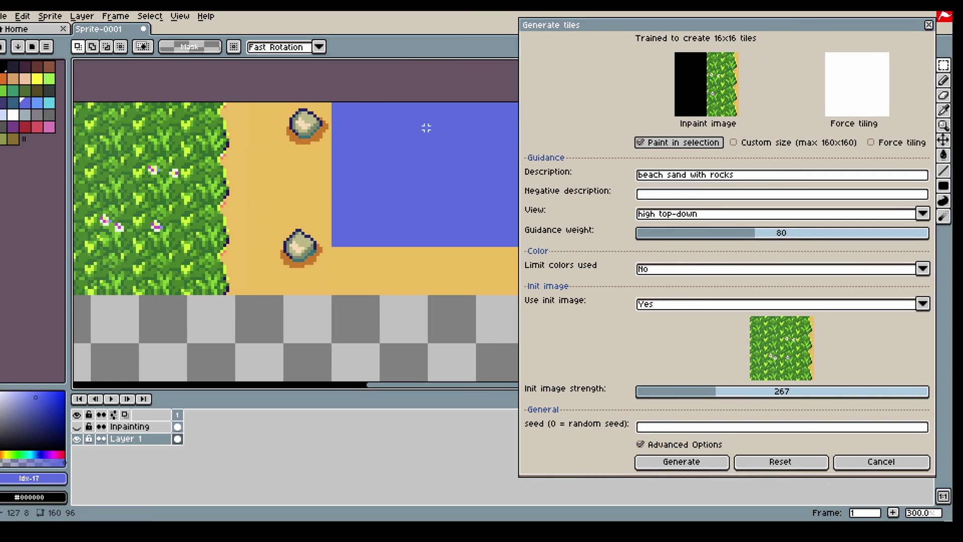
scroll(410, 131, "down", 1)
scroll(416, 150, "up", 1)
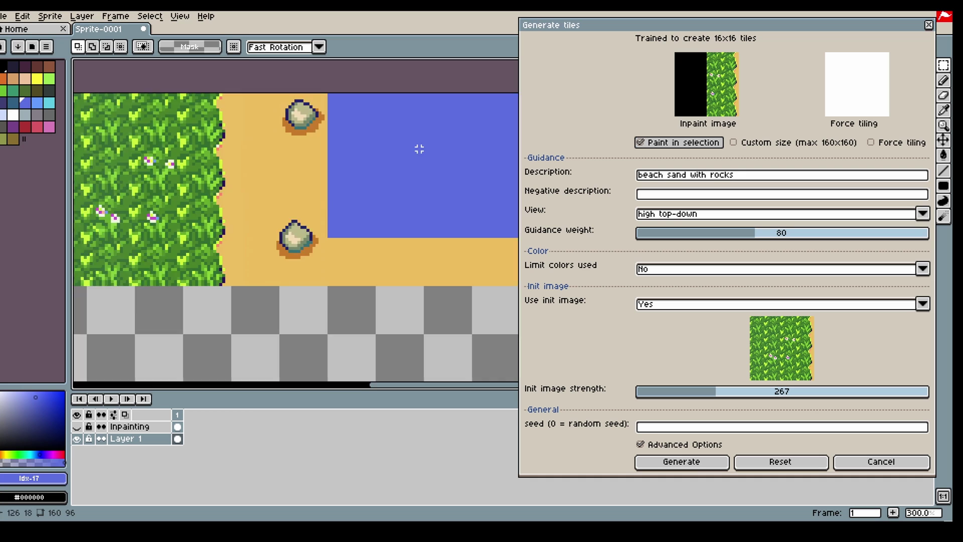
- Show the Inpainting layer and erase its mask over the sand and the two rocks
scroll(416, 146, "down", 1)
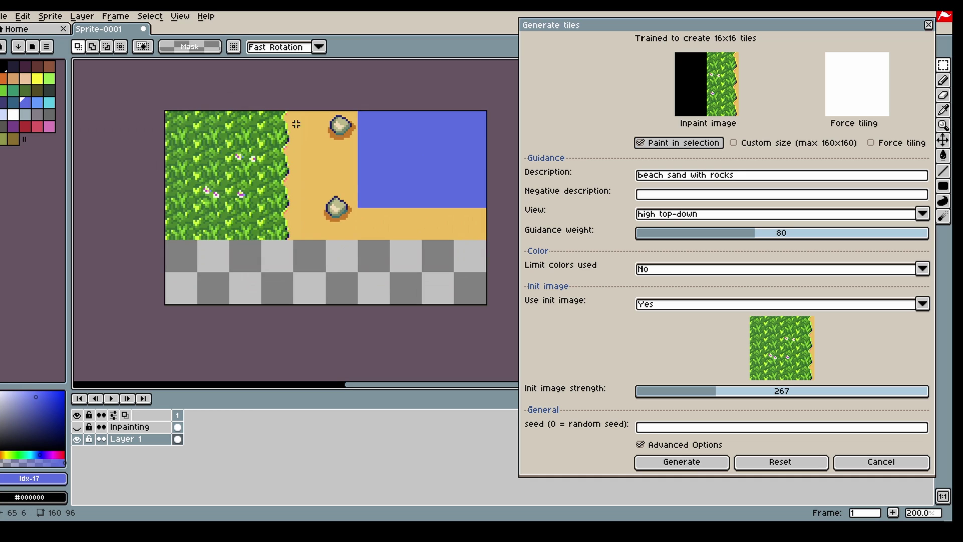
left_click(77, 427)
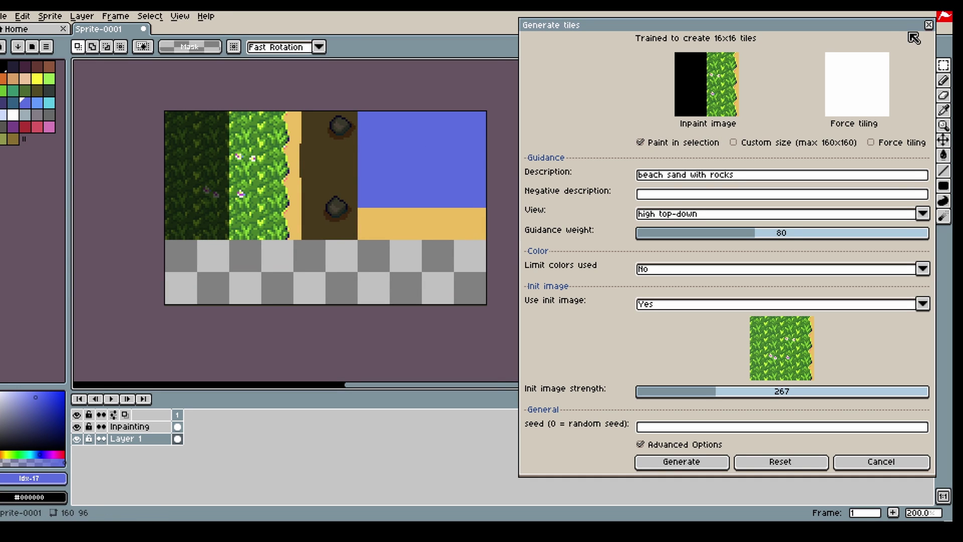
left_click_drag(897, 31, 871, 28)
left_click(944, 95)
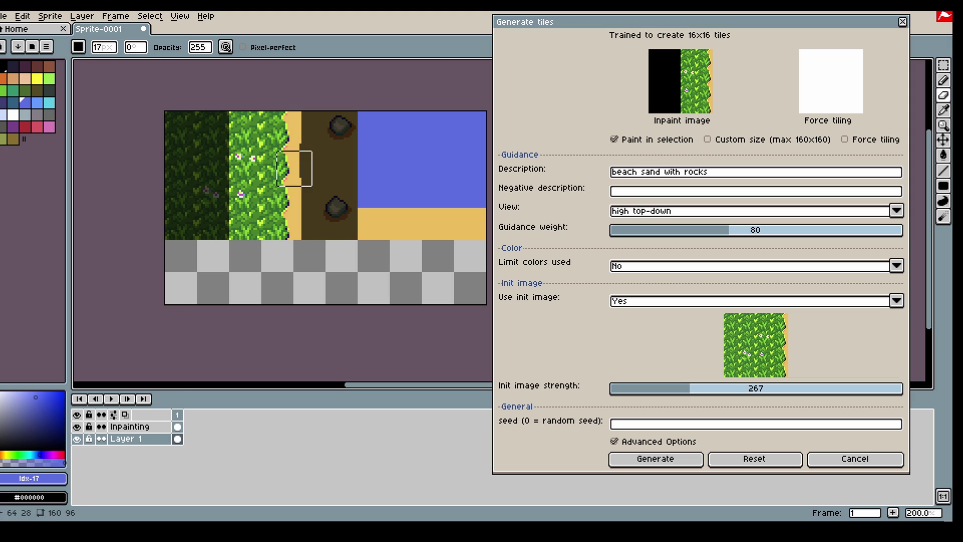
left_click(179, 427)
mouse_move(333, 97)
left_mouse_down()
mouse_move(311, 103)
mouse_move(323, 121)
mouse_move(287, 152)
mouse_move(244, 233)
mouse_move(277, 241)
mouse_move(359, 232)
left_mouse_up()
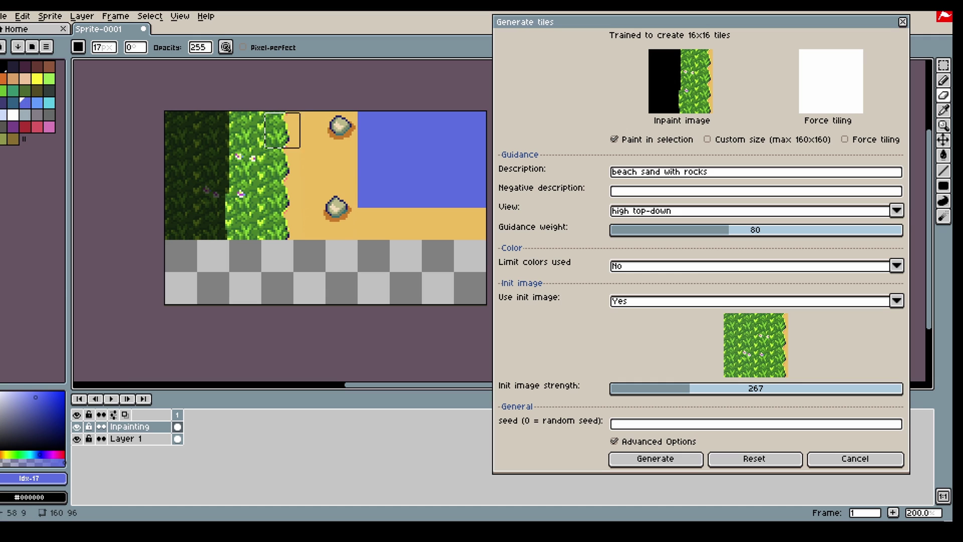
- Enable custom size for the generation and try selecting the area from the unmasked grass to the water
left_click(944, 70)
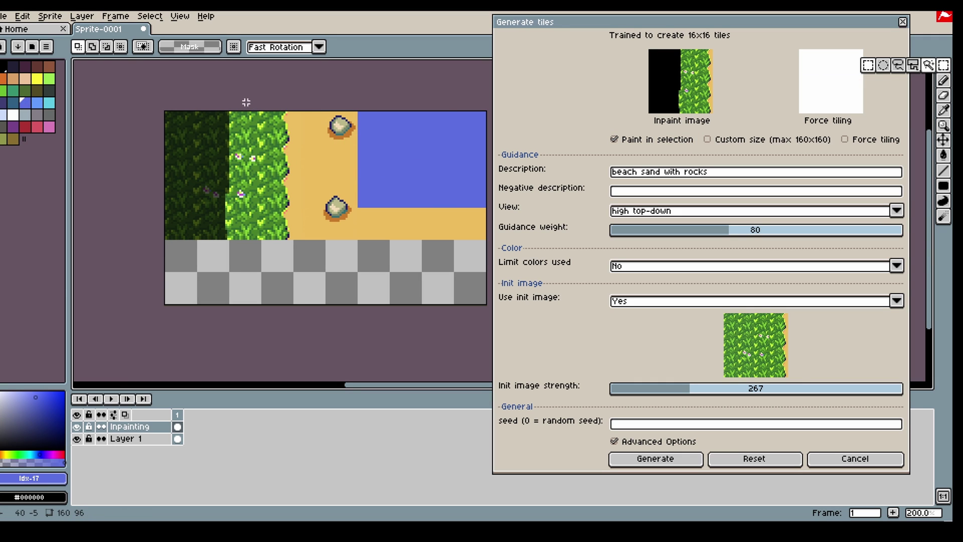
left_click_drag(243, 108, 441, 241)
left_click(405, 179)
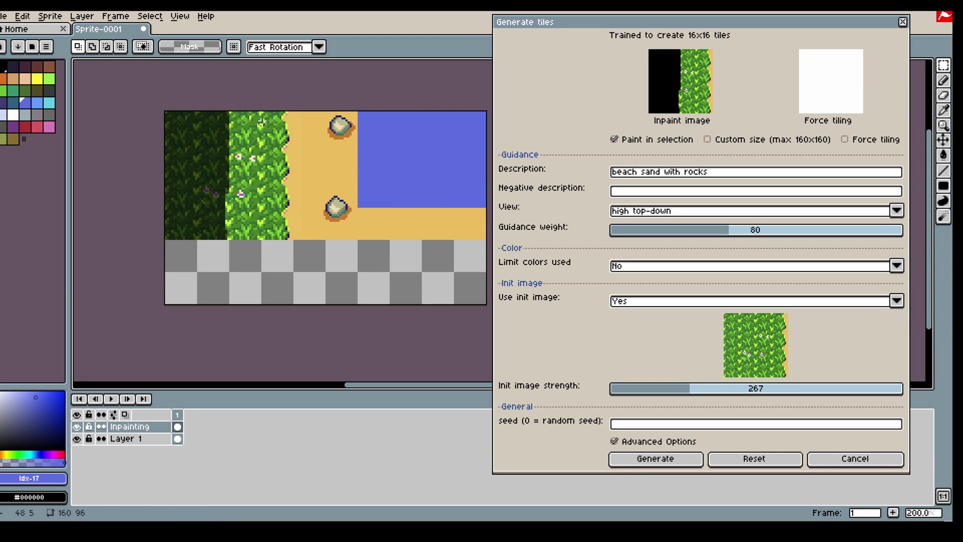
left_click(759, 140)
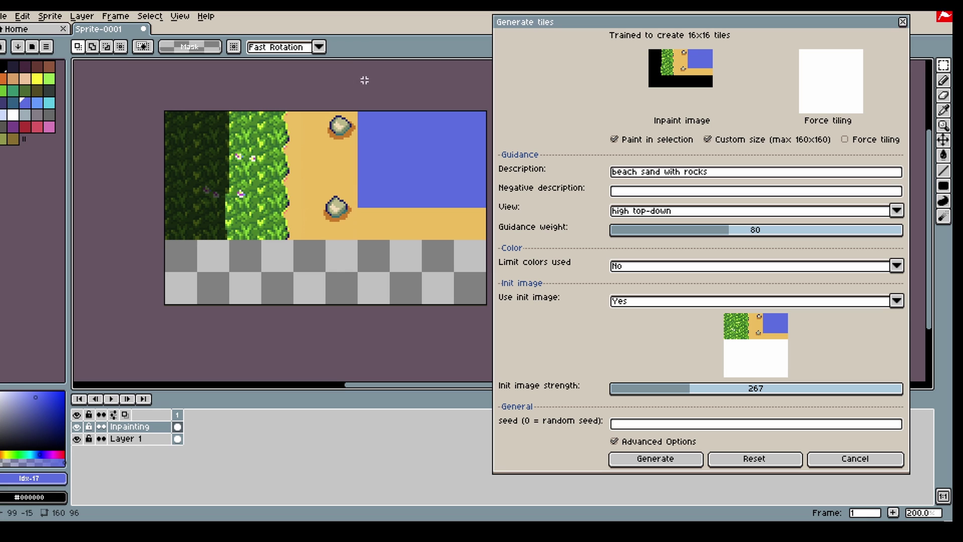
left_click_drag(236, 106, 489, 241)
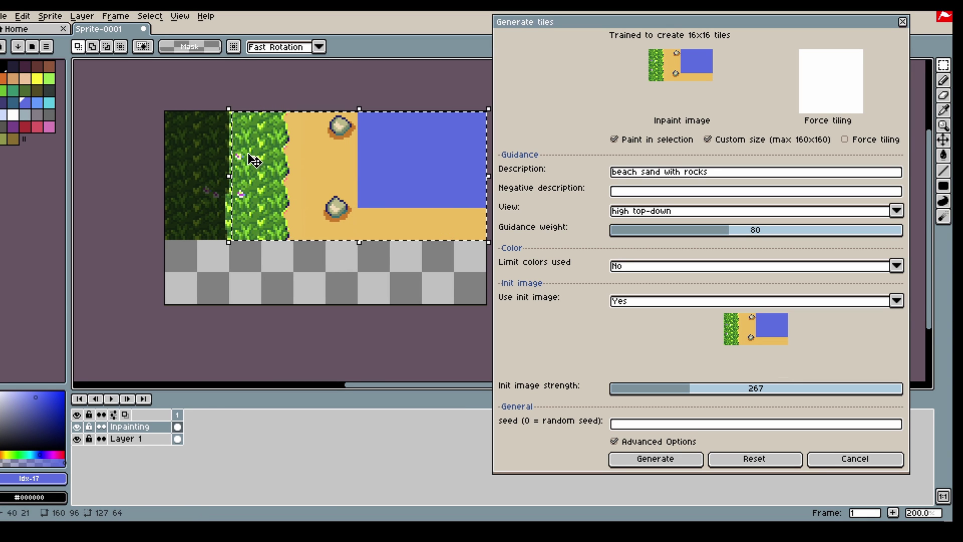
left_click(204, 94)
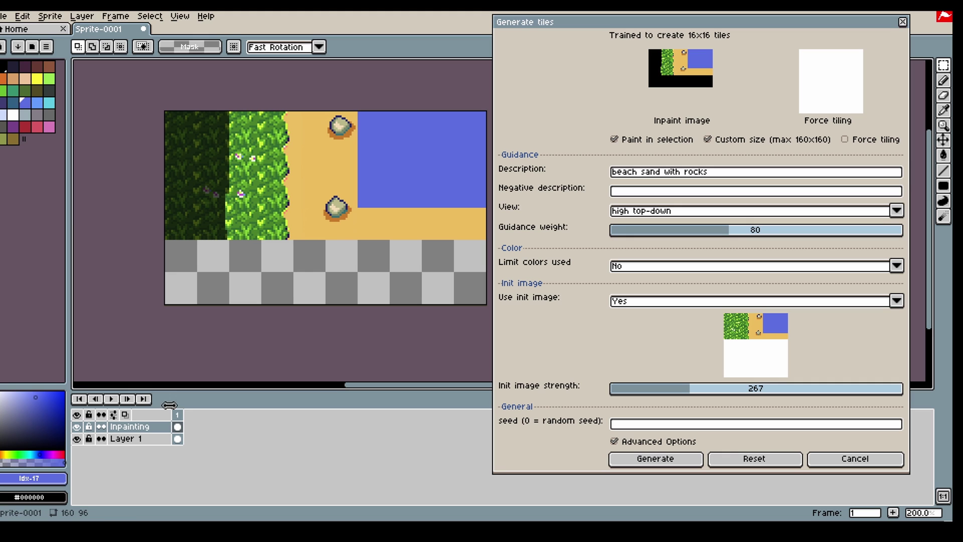
- Erase the remaining Inpainting mask over the grass and select the full-width 160 × 64 px painted map area
left_click(945, 95)
mouse_move(246, 103)
left_mouse_down()
mouse_move(252, 160)
mouse_move(195, 192)
mouse_move(203, 214)
mouse_move(221, 223)
left_mouse_up()
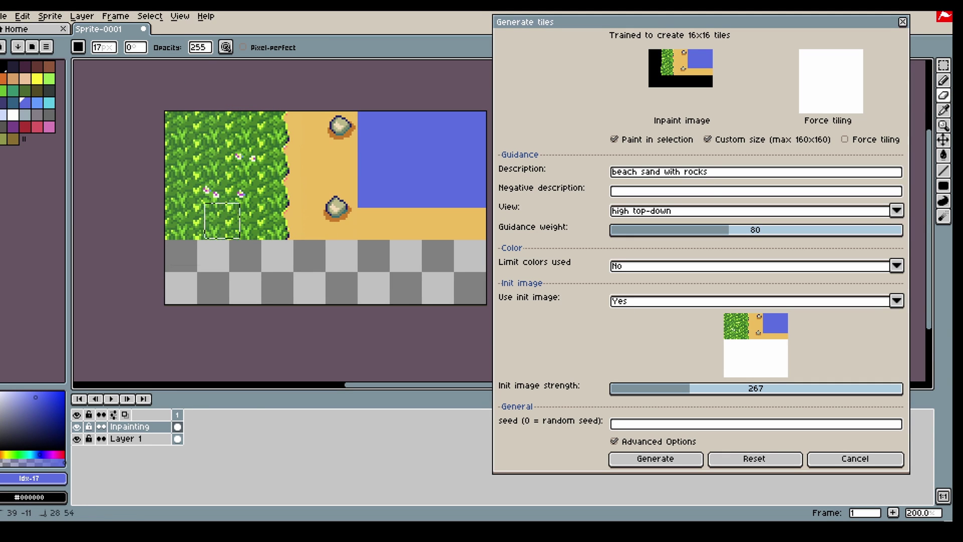
left_click(944, 65)
left_click_drag(168, 94, 547, 240)
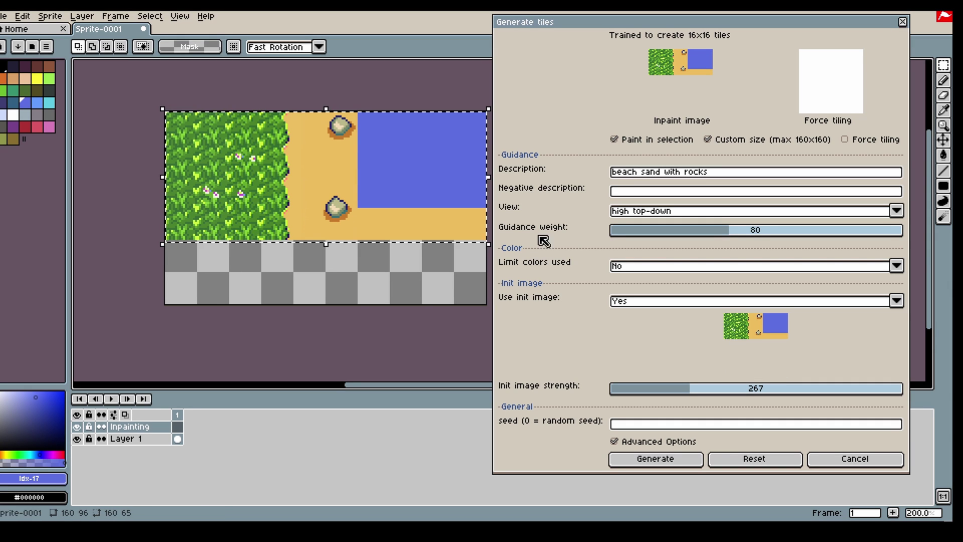
left_click_drag(151, 104, 489, 240)
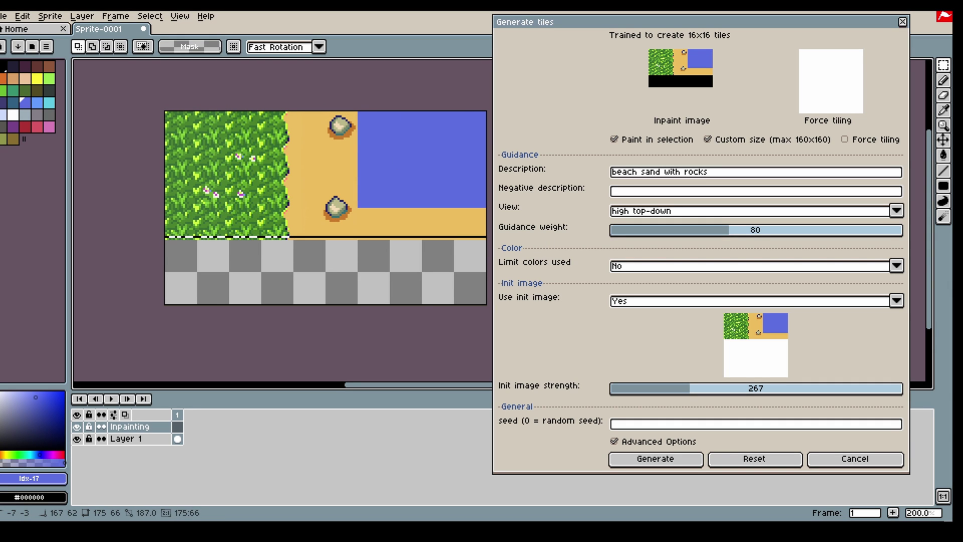
scroll(453, 134, "up", 1)
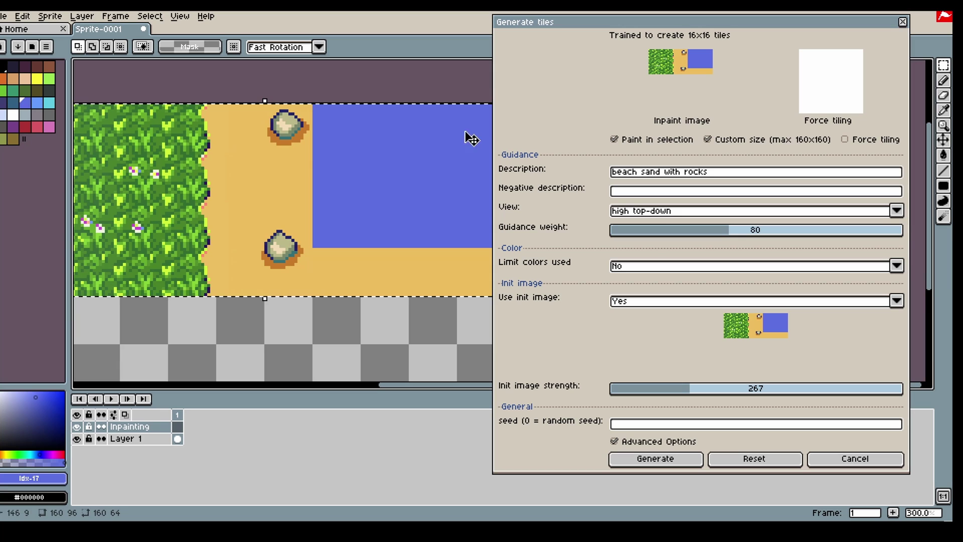
left_click_drag(733, 30, 762, 27)
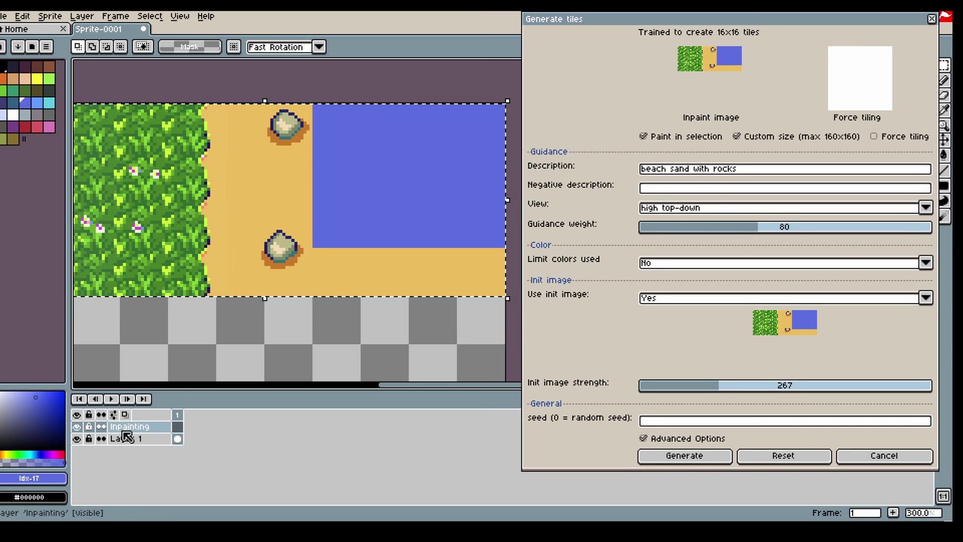
- Paint the Inpainting mask in black over the whole blue water area and its border with the sand
left_click(177, 426)
key("g")
key("b")
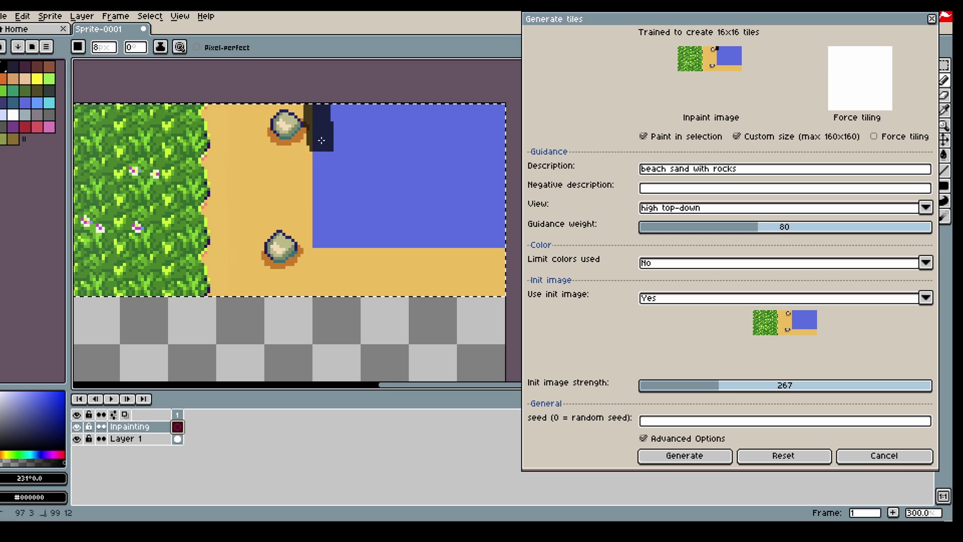
mouse_move(321, 140)
left_mouse_down()
mouse_move(321, 246)
mouse_move(444, 252)
left_mouse_up()
left_click_drag(504, 253, 504, 253)
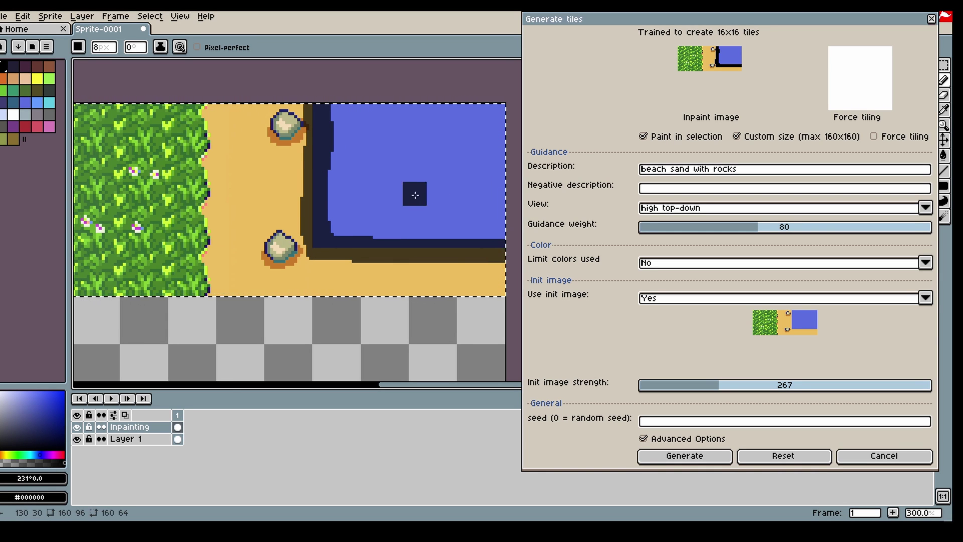
scroll(387, 198, "down", 3)
mouse_move(335, 109)
left_mouse_down()
mouse_move(336, 181)
mouse_move(344, 217)
mouse_move(359, 224)
mouse_move(504, 227)
mouse_move(454, 187)
mouse_move(466, 197)
mouse_move(419, 183)
mouse_move(388, 191)
mouse_move(387, 214)
mouse_move(395, 171)
mouse_move(492, 169)
left_mouse_up()
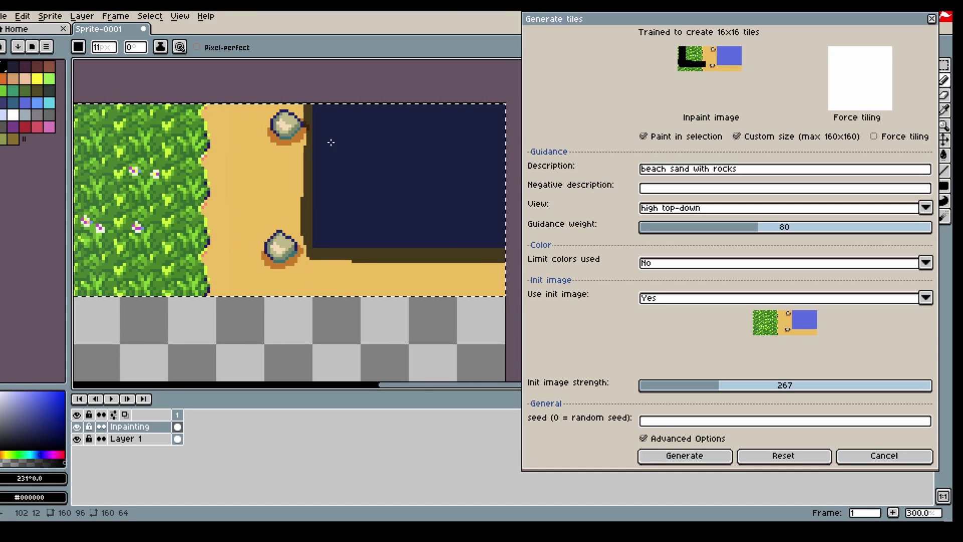
- Set the init image strength to 190 and the generation description to "beach to ocean"
left_click(707, 390)
left_click_drag(706, 391, 697, 390)
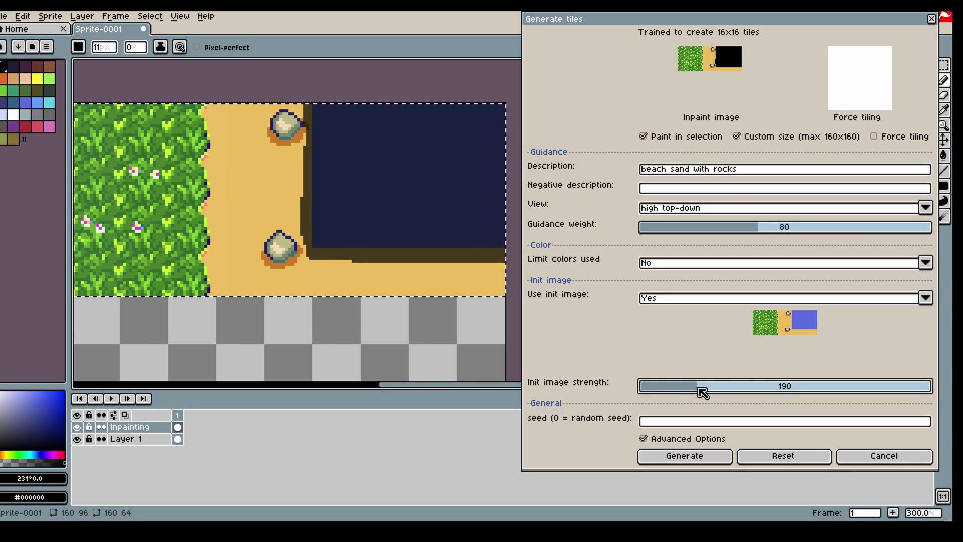
left_click_drag(737, 170, 633, 171)
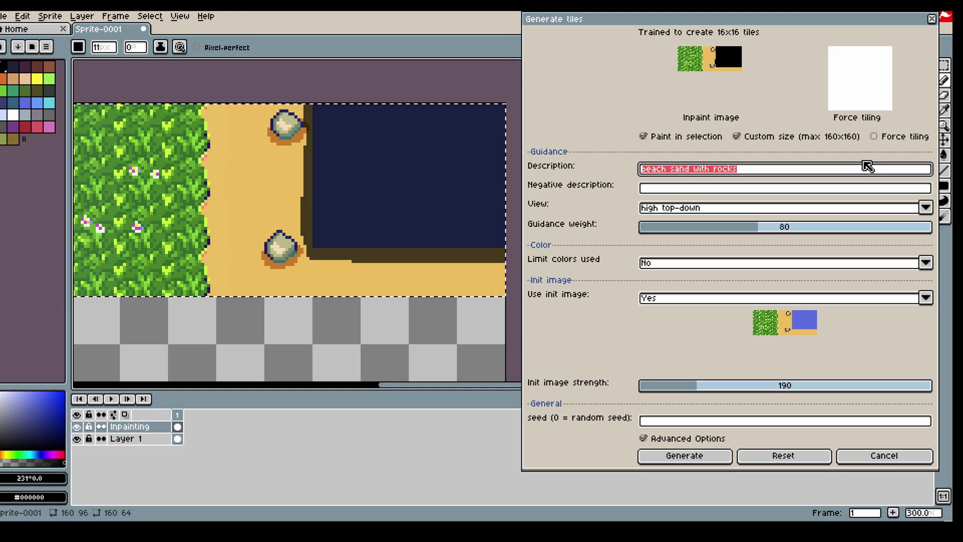
type("beach")
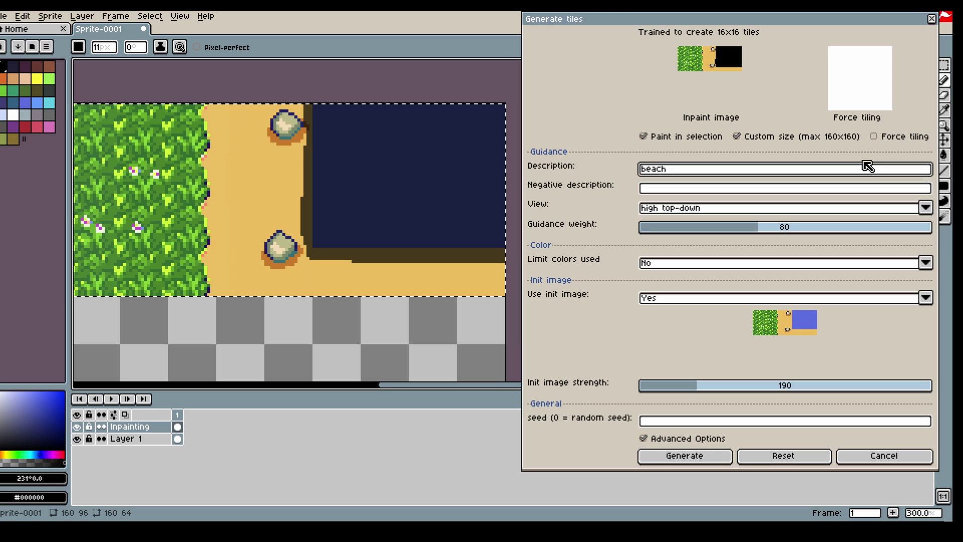
scroll(213, 171, "down", 1)
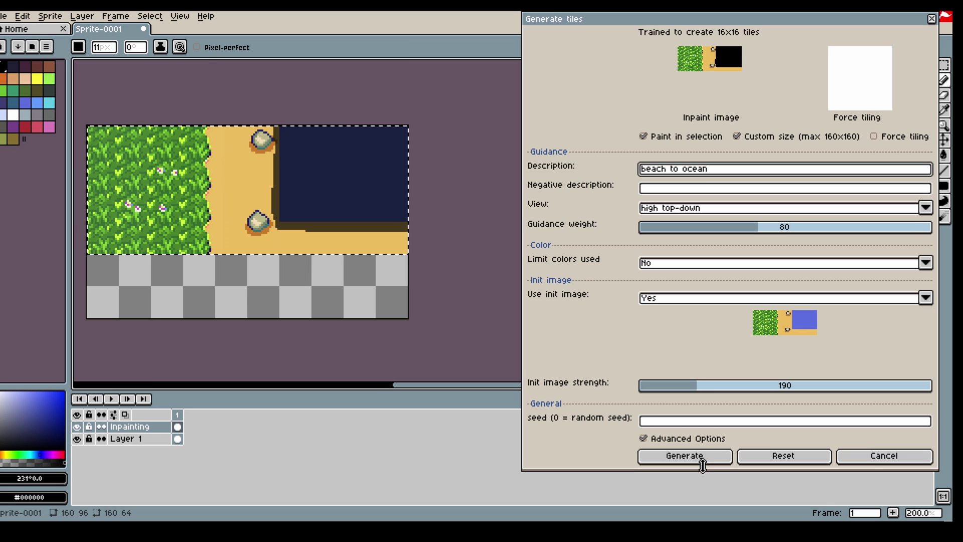
- Generate the ocean area, hide the Inpainting layer to view the result, and retry the generation
left_click(684, 452)
scroll(269, 161, "up", 1)
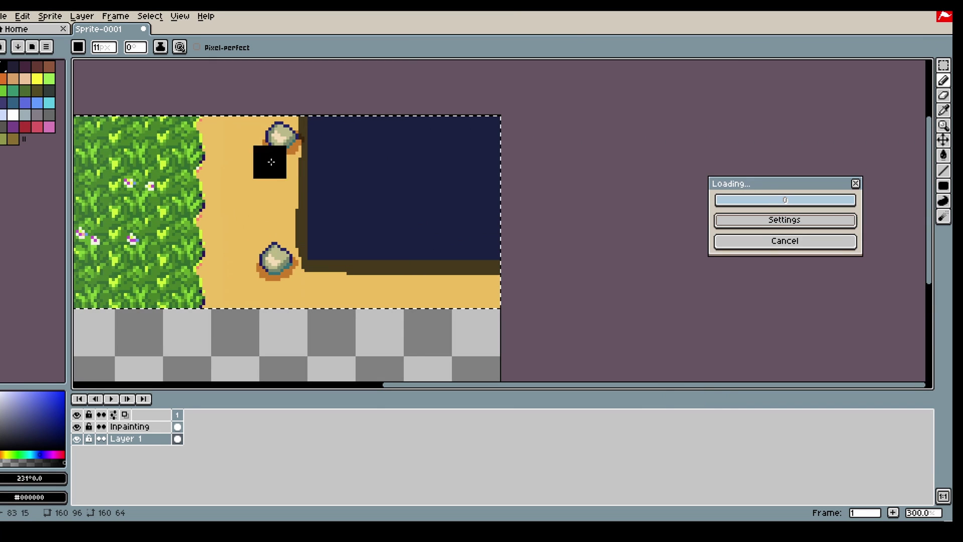
left_click_drag(512, 386, 459, 386)
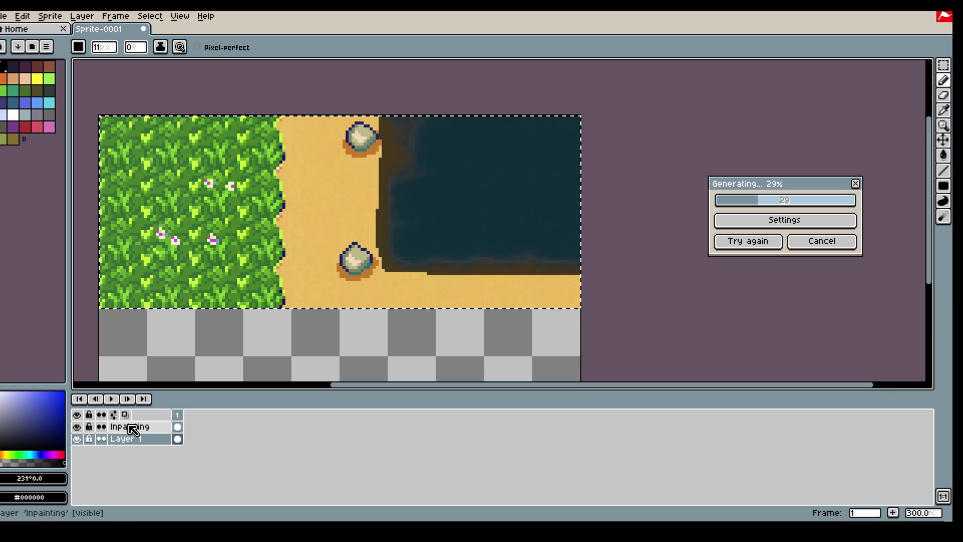
left_click(80, 429)
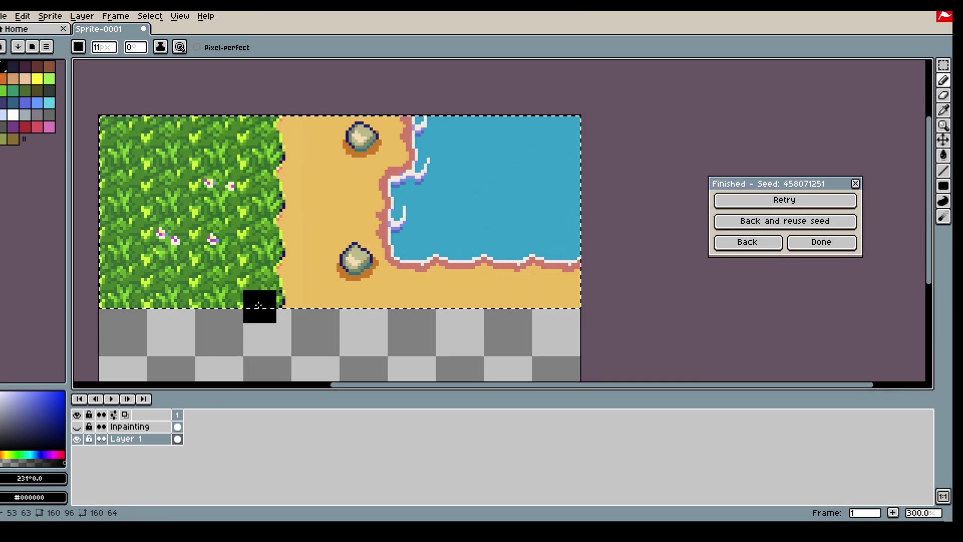
left_click(811, 203)
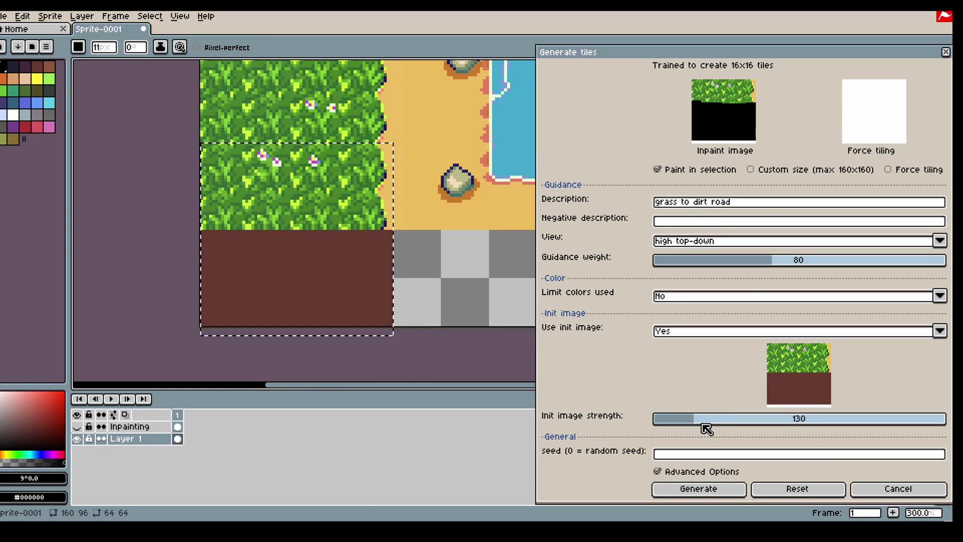
- Set the init image strength to 176 and generate the "grass to dirt road" tiles
left_click_drag(707, 430, 712, 459)
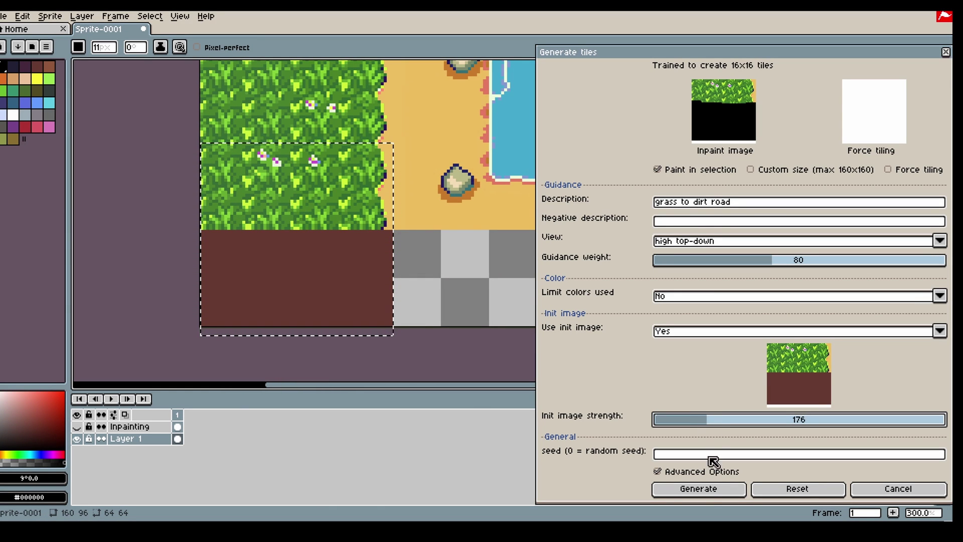
left_click(699, 489)
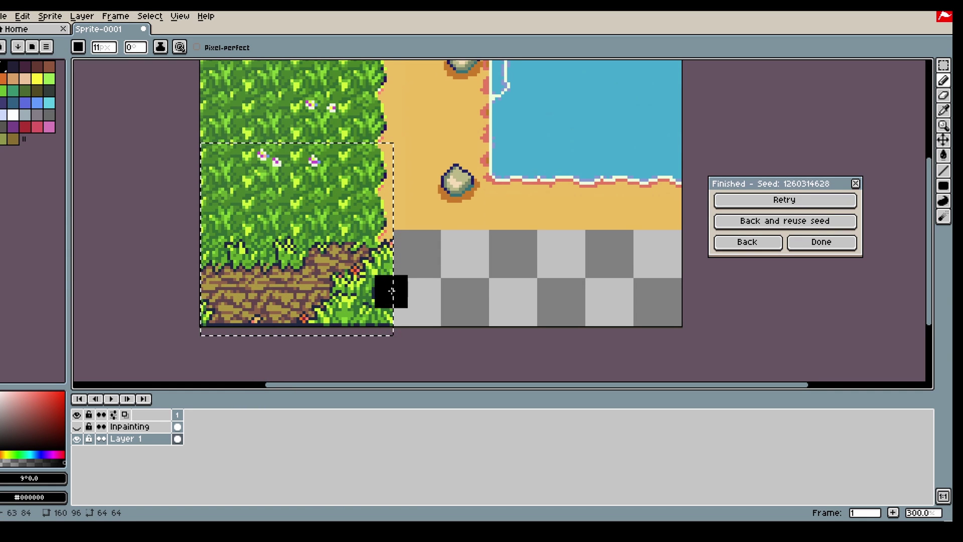
- Erase the generated grass above, below and beside the dirt road on Layer 1 with a 9 px eraser
left_click(944, 96)
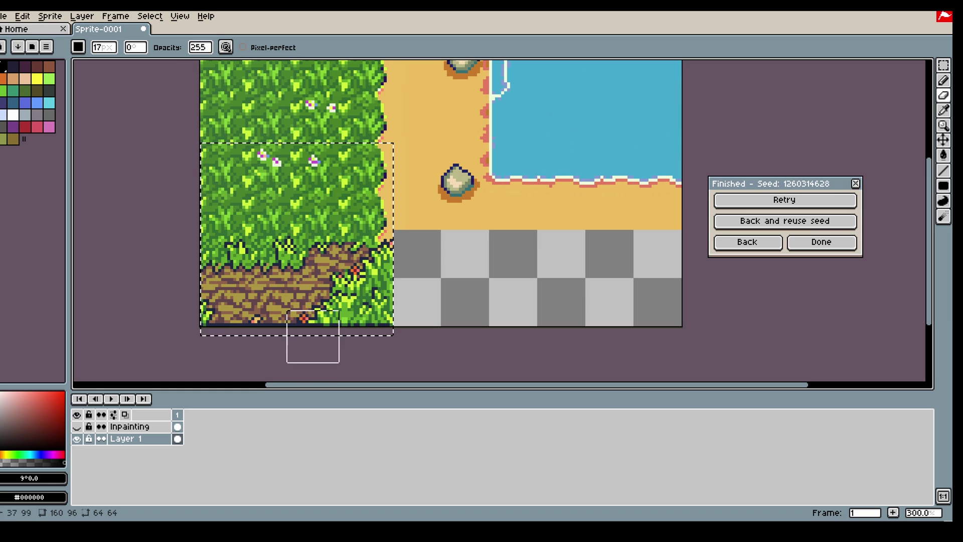
left_click(78, 426)
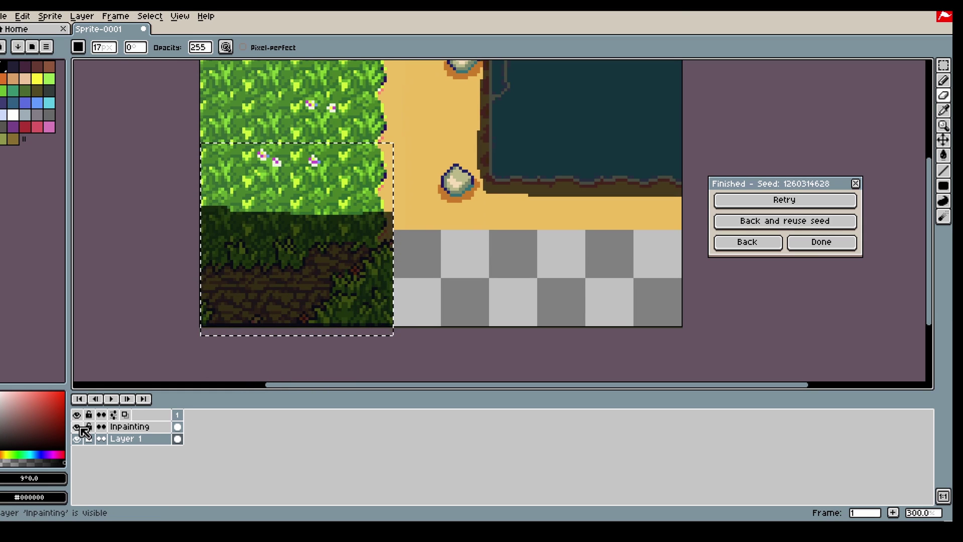
left_click(77, 426)
scroll(286, 271, "up", 1)
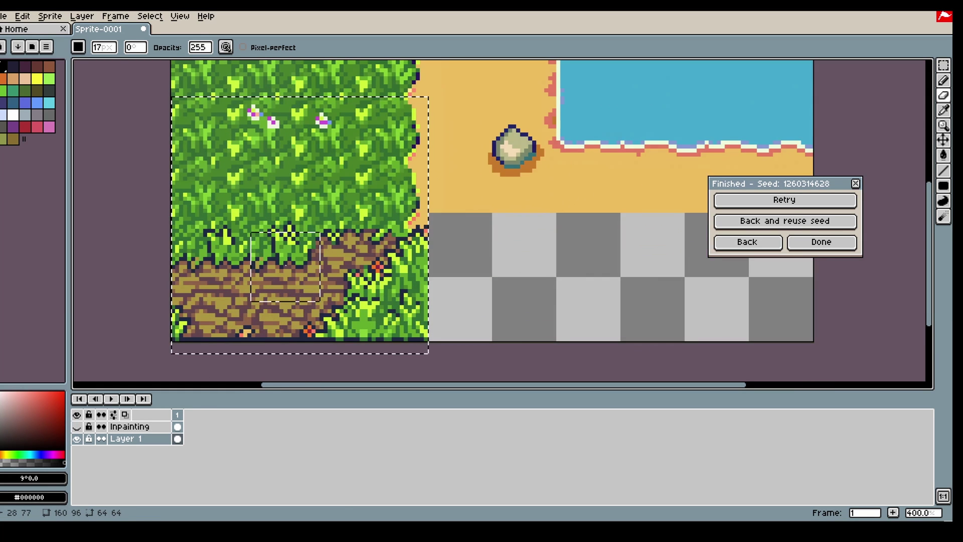
scroll(279, 259, "up", 4)
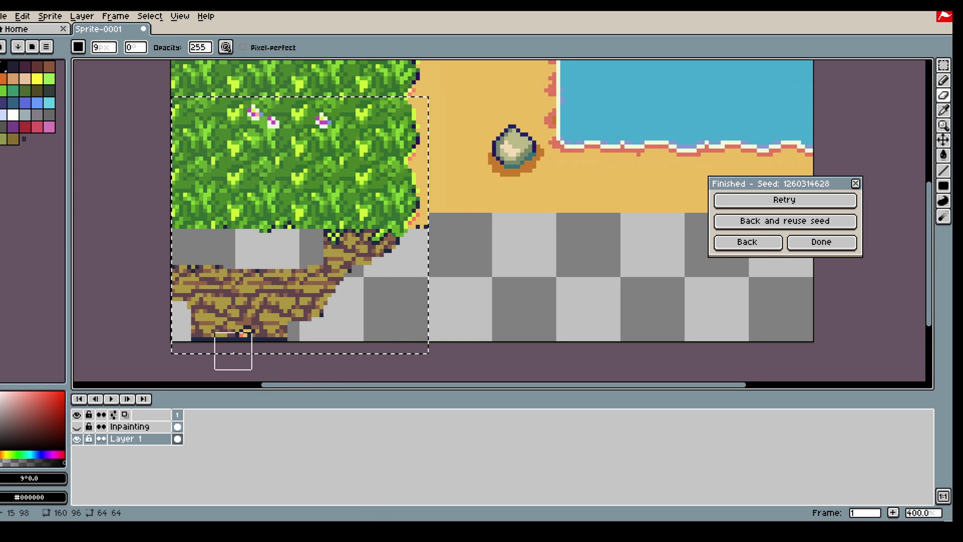
- Show the Inpainting layer and erase its mask over the remaining dirt road pieces with a 5 px eraser
left_click(76, 427)
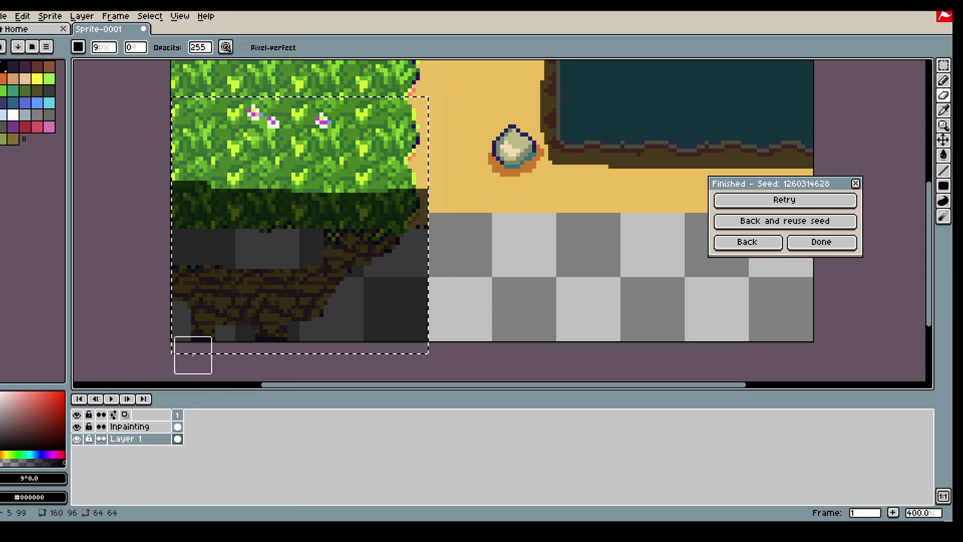
left_click(177, 427)
left_click_drag(213, 294, 284, 295)
key("minus")
key("minus")
key("minus")
key("minus")
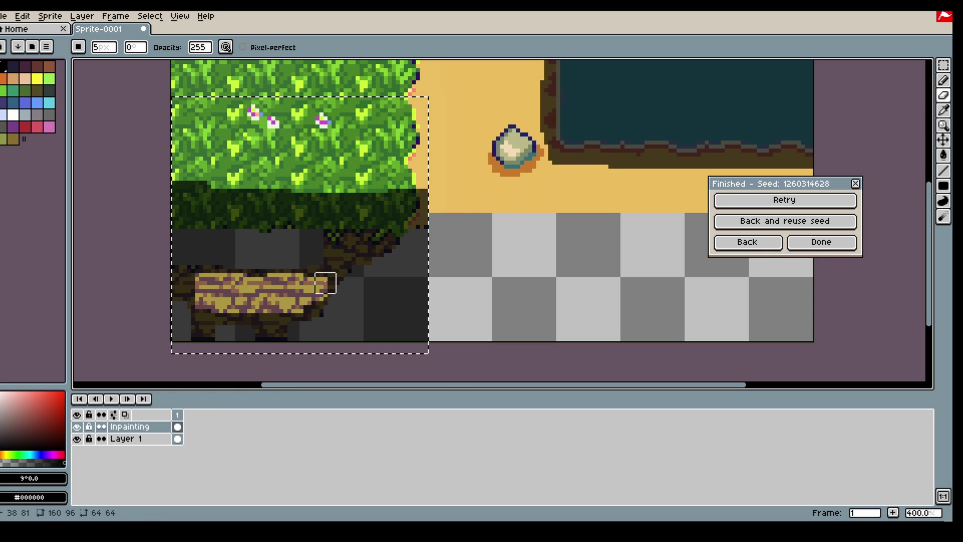
mouse_move(338, 254)
left_mouse_down()
mouse_move(381, 230)
mouse_move(337, 234)
mouse_move(374, 232)
mouse_move(353, 236)
mouse_move(370, 239)
left_mouse_up()
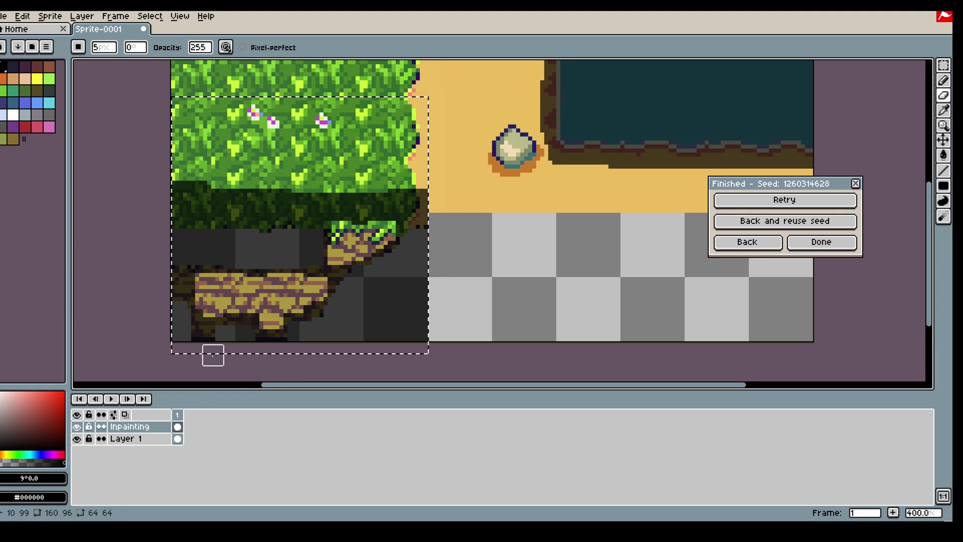
- Hide the Inpainting layer and fill the selection's blank areas around the road on Layer 1 with the road's dirt colour #ac9741
left_click(77, 427)
left_click(78, 439)
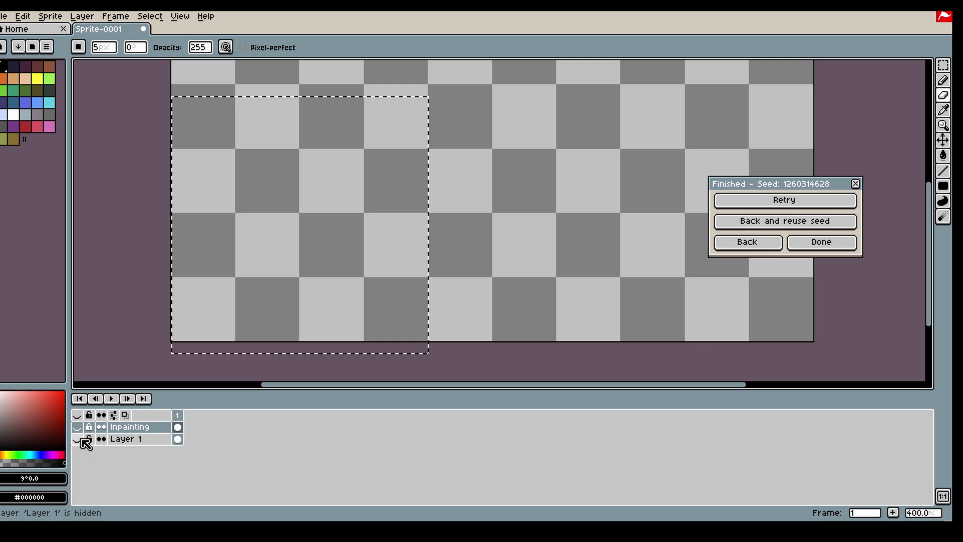
left_click(78, 427)
left_click(77, 439)
left_click(77, 427)
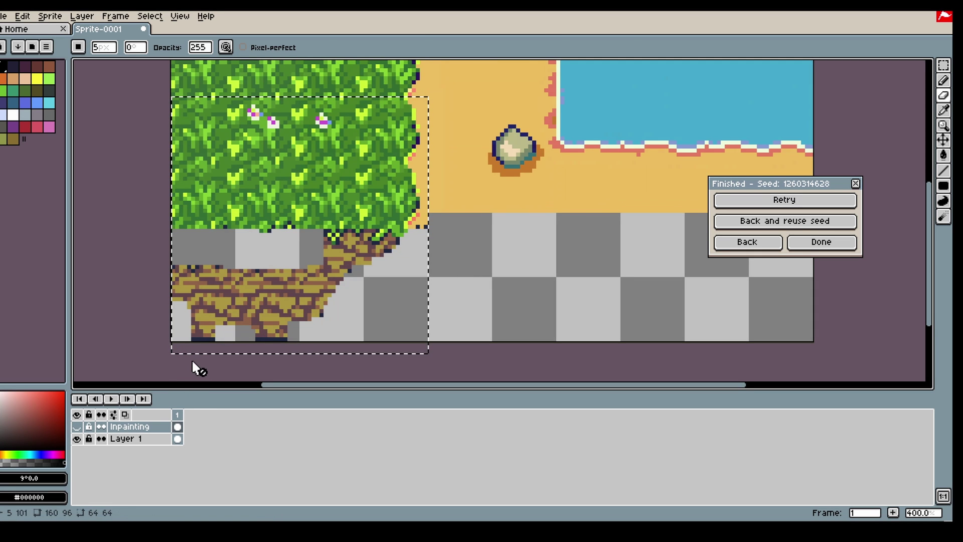
key("i")
left_click(203, 310)
key("g")
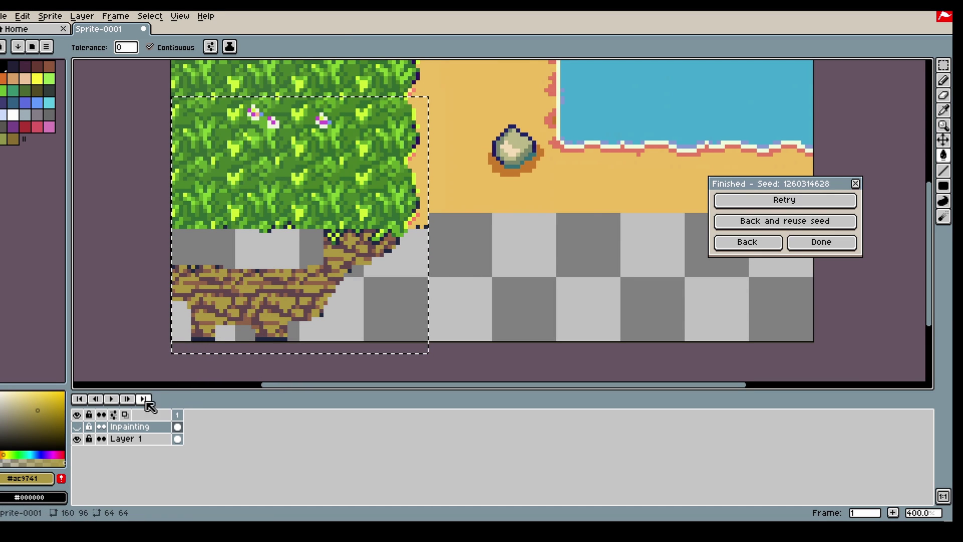
left_click(180, 440)
left_click(183, 321)
left_click(221, 254)
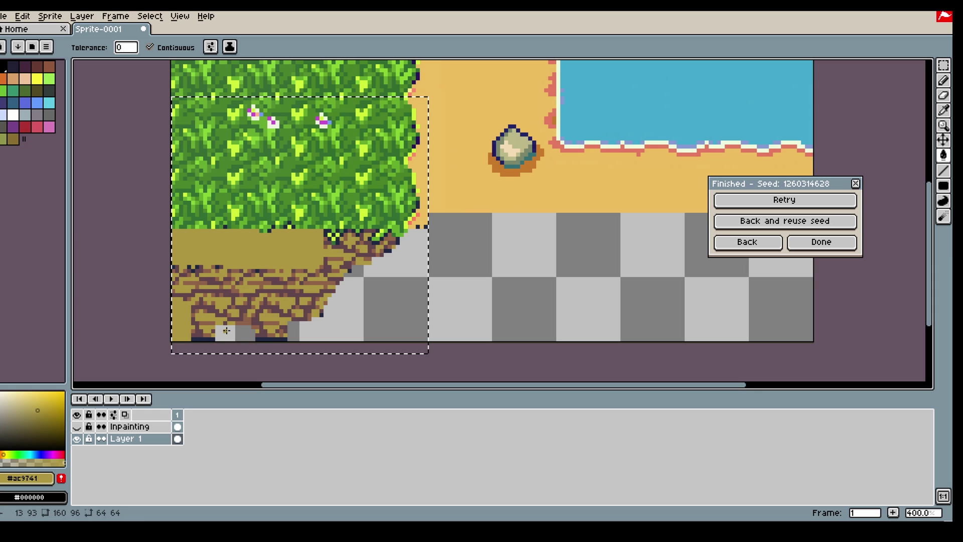
left_click(223, 333)
- Return to the generation settings, set the init image strength to 165, and generate the dirt road again
left_click(762, 238)
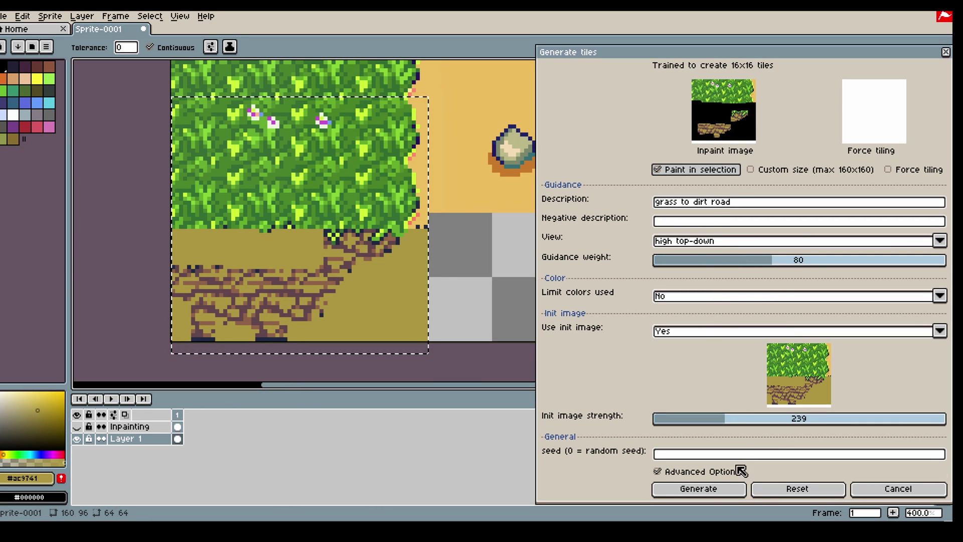
left_click_drag(711, 420, 705, 419)
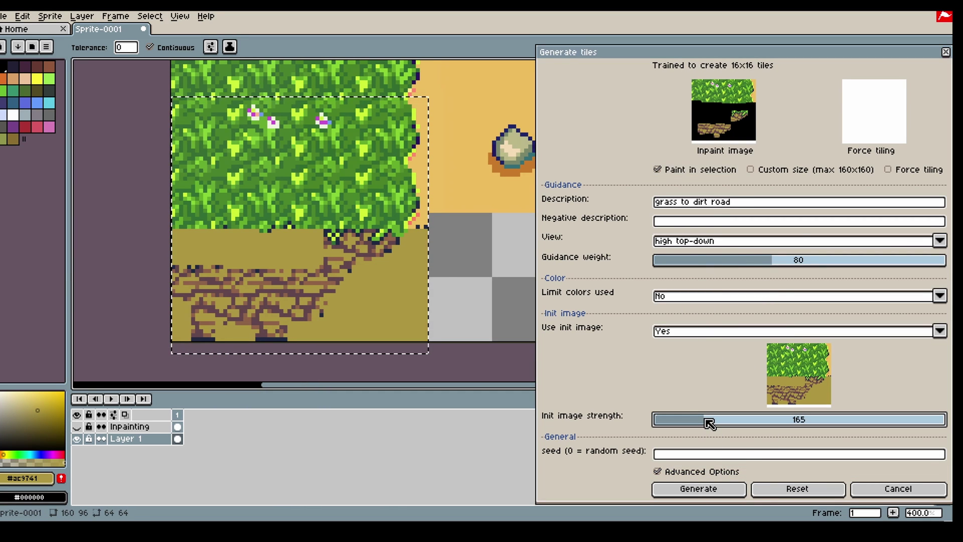
left_click(699, 488)
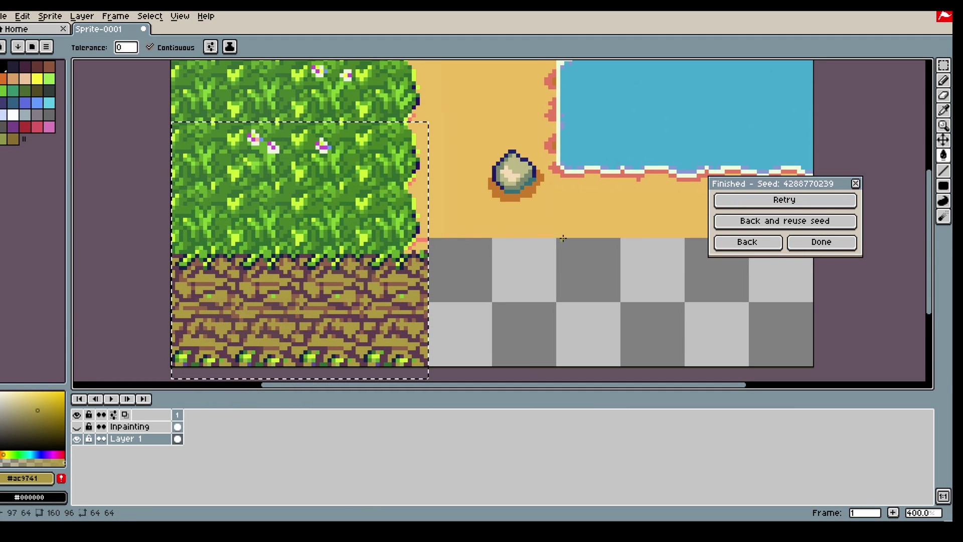
- Copy a 67 × 9 px strip of the dirt road down over the grass tufts along its lower edge and deselect
key("m")
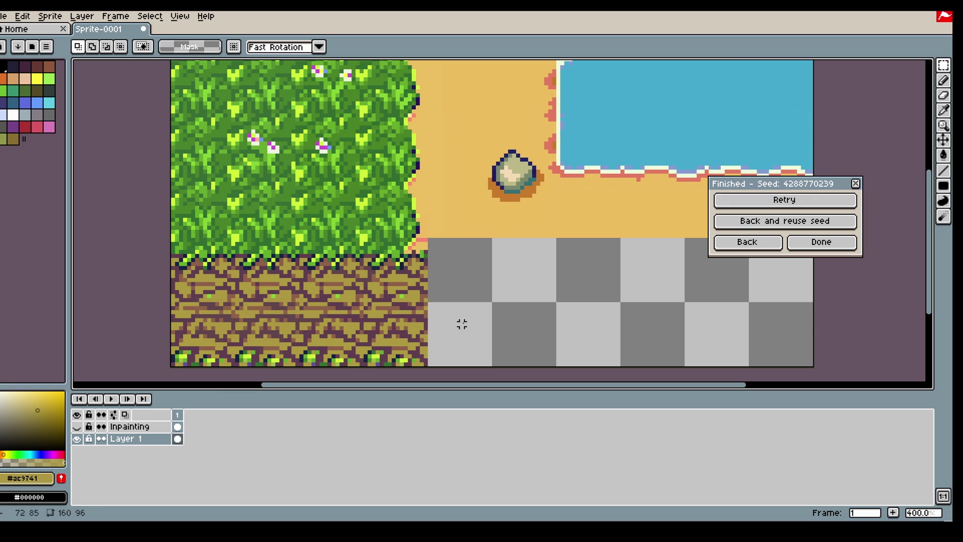
left_click(944, 95)
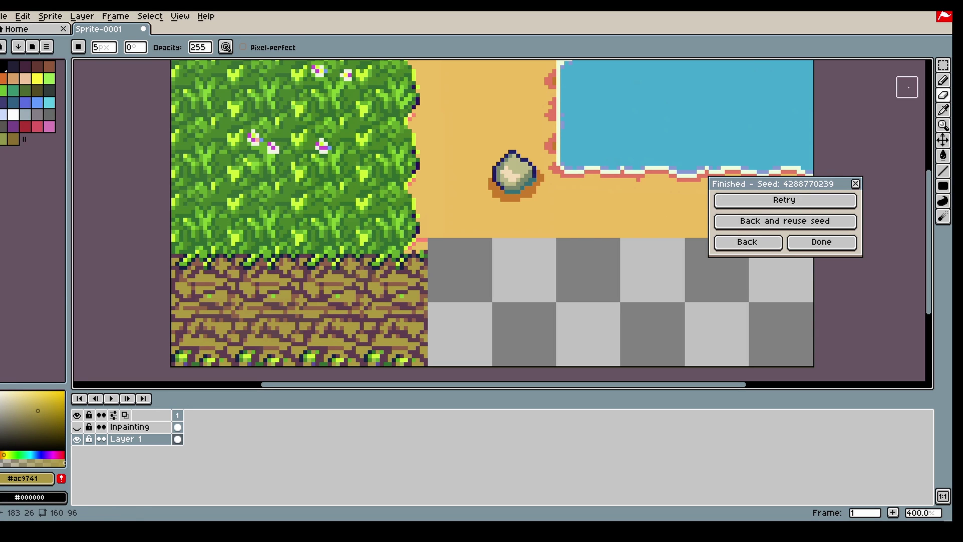
key("m")
left_click_drag(438, 304, 140, 337)
left_click_drag(279, 329, 280, 353)
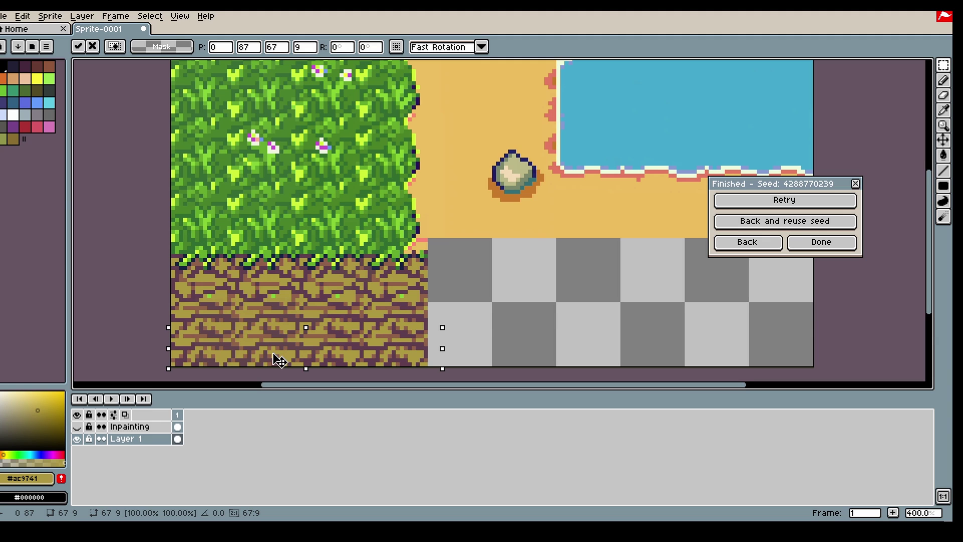
left_click(378, 269)
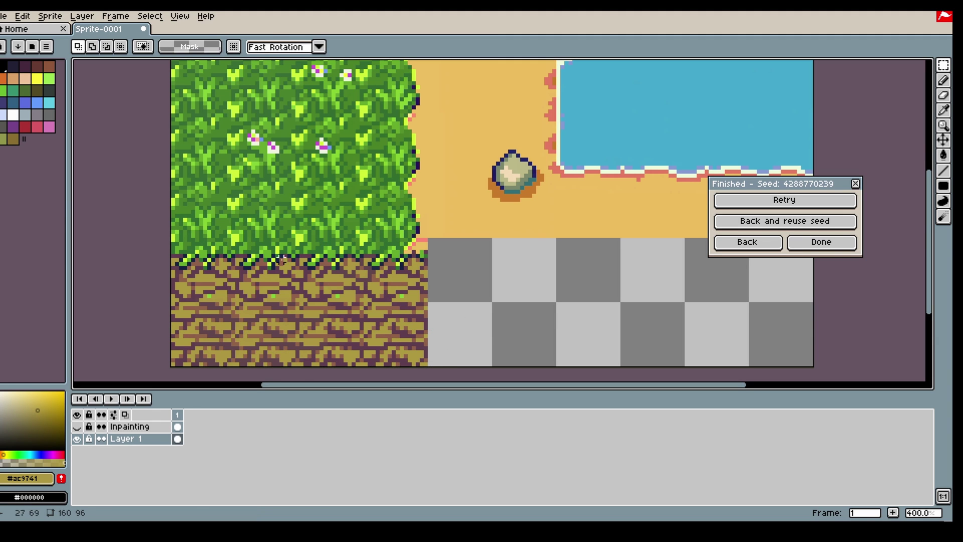
- Show the Inpainting layer and erase its mask over the dirt road below the grass border with a 13 px eraser
left_click(76, 427)
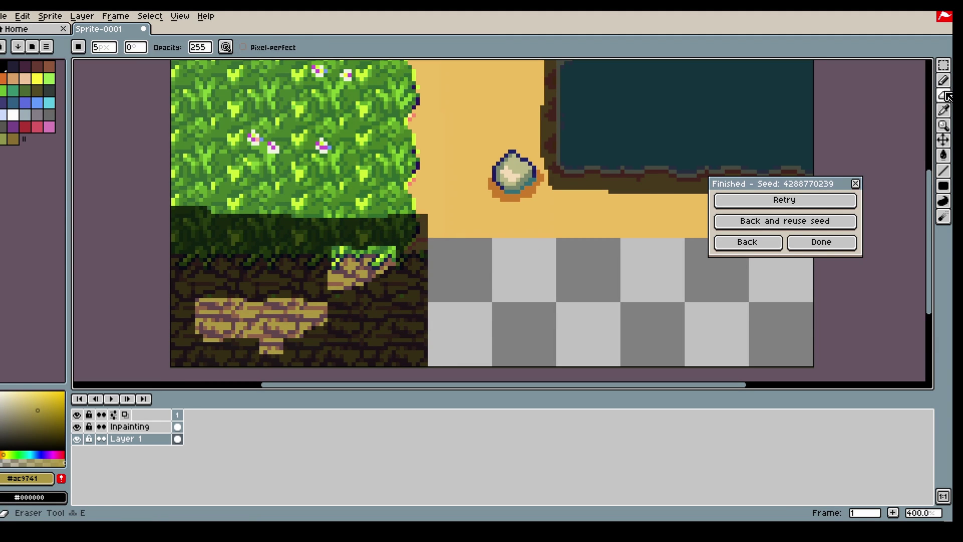
scroll(417, 354, "down", 8)
left_click(178, 427)
mouse_move(404, 344)
left_mouse_down()
mouse_move(225, 345)
mouse_move(146, 308)
mouse_move(430, 312)
mouse_move(354, 303)
left_mouse_up()
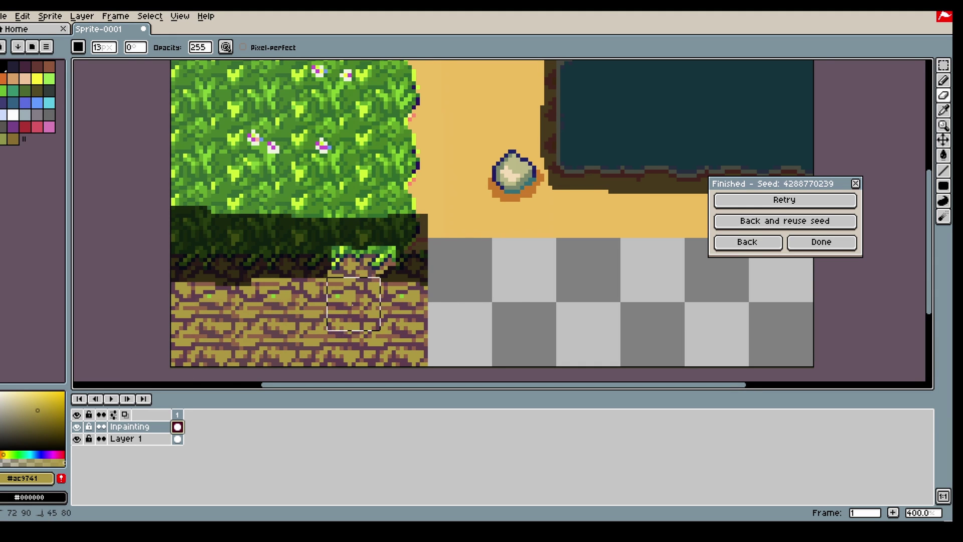
- Repaint the Inpainting mask in black over the unmasked gap along the grass-to-dirt border with an 11 px brush
left_click(178, 427)
key("b")
left_click_drag(53, 415, 1, 451)
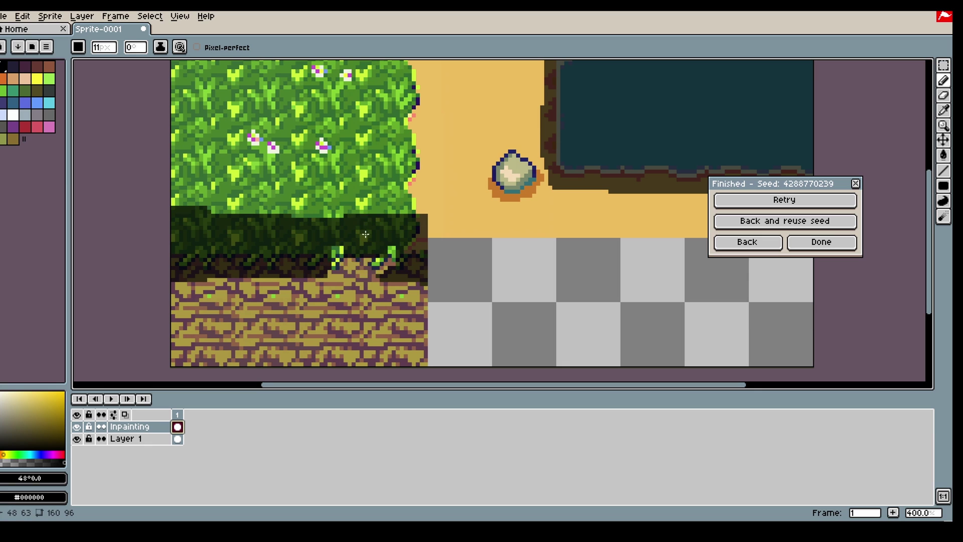
mouse_move(365, 234)
left_mouse_down()
mouse_move(336, 251)
mouse_move(386, 253)
left_mouse_up()
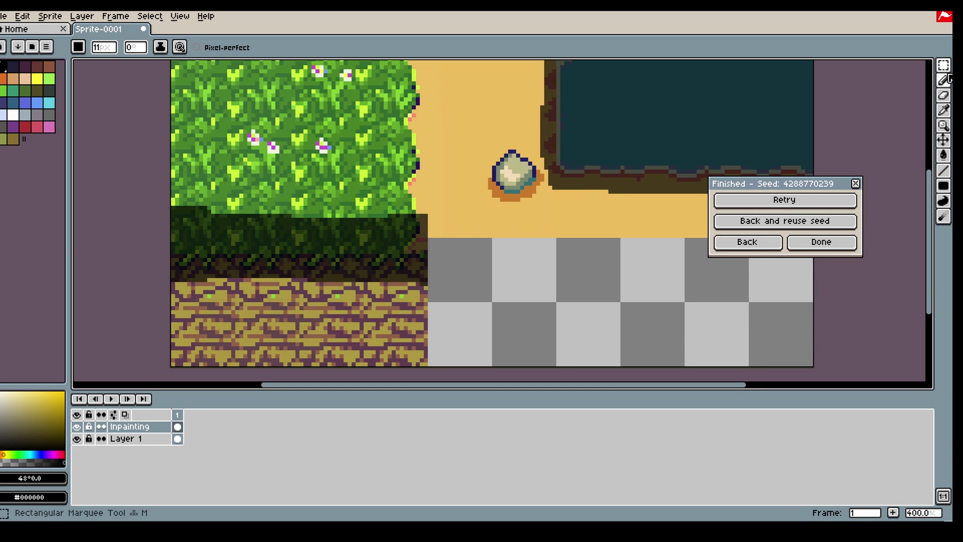
- Return to the generation settings and turn off the init image for the grass to dirt road tiles
left_click(738, 243)
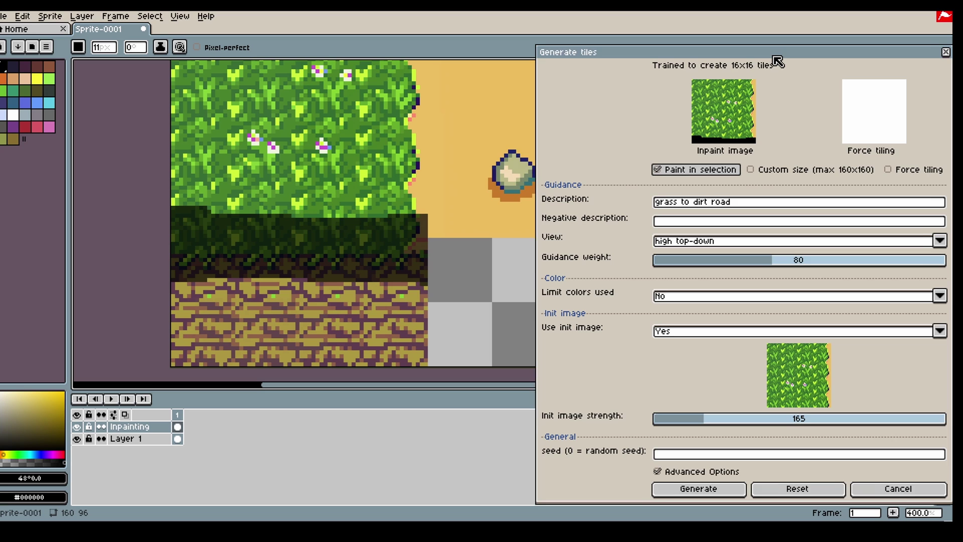
left_click_drag(777, 61, 756, 40)
left_click(697, 310)
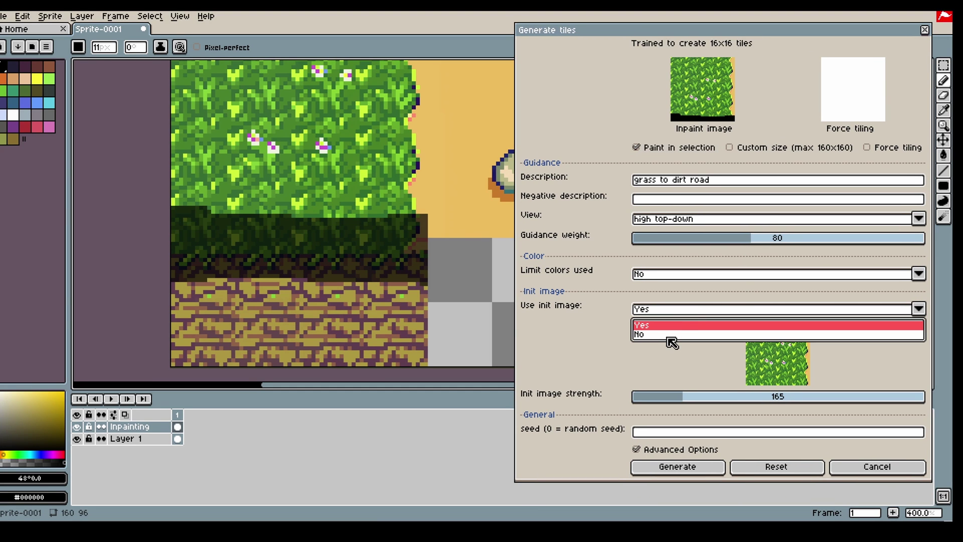
left_click(657, 335)
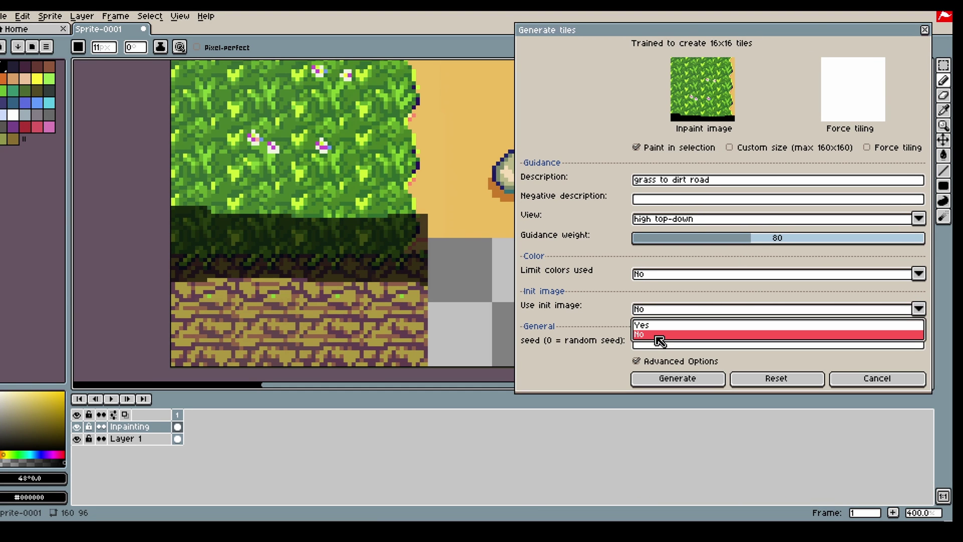
left_click(657, 336)
- Select a 64 × 64 px area spanning the masked grass-to-dirt border and generate the transition
left_click(944, 65)
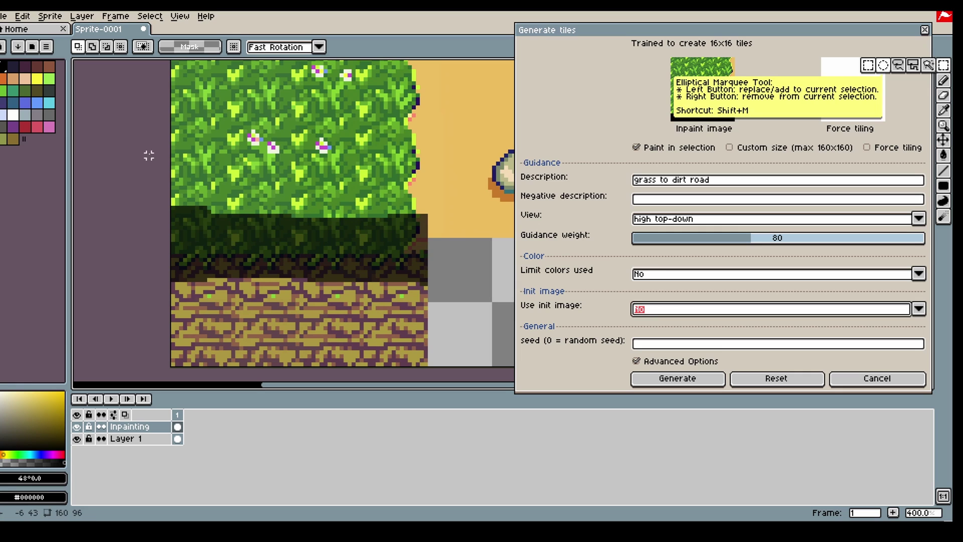
left_click_drag(171, 130, 430, 375)
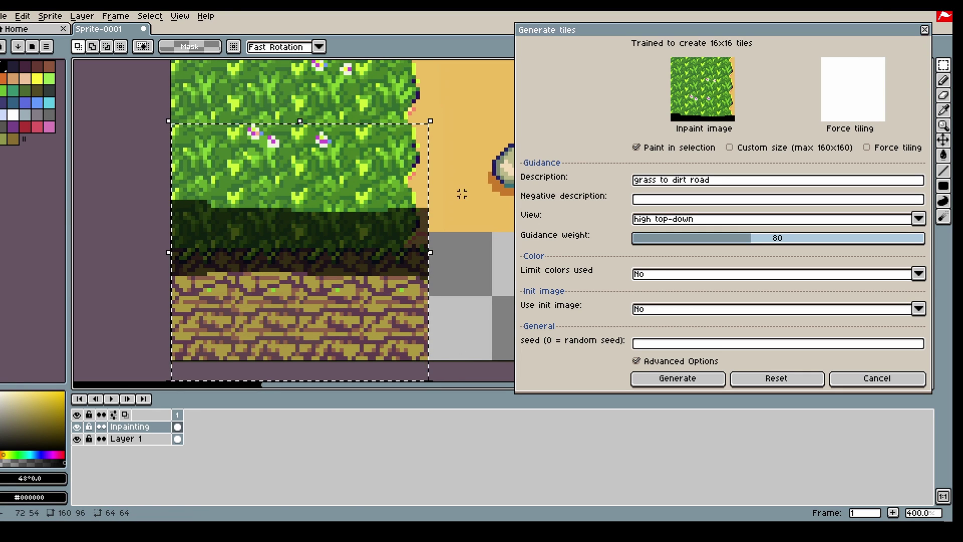
left_click_drag(159, 92, 426, 365)
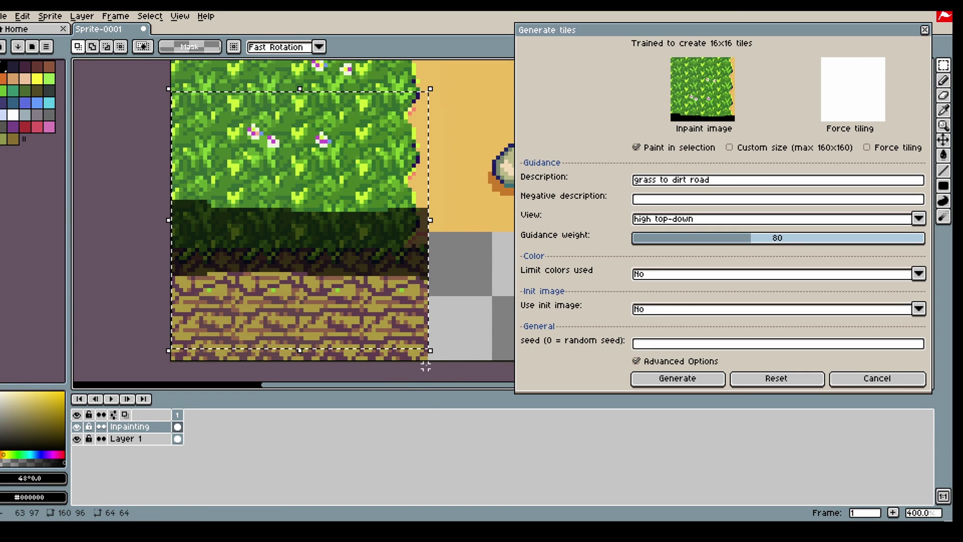
left_click(704, 384)
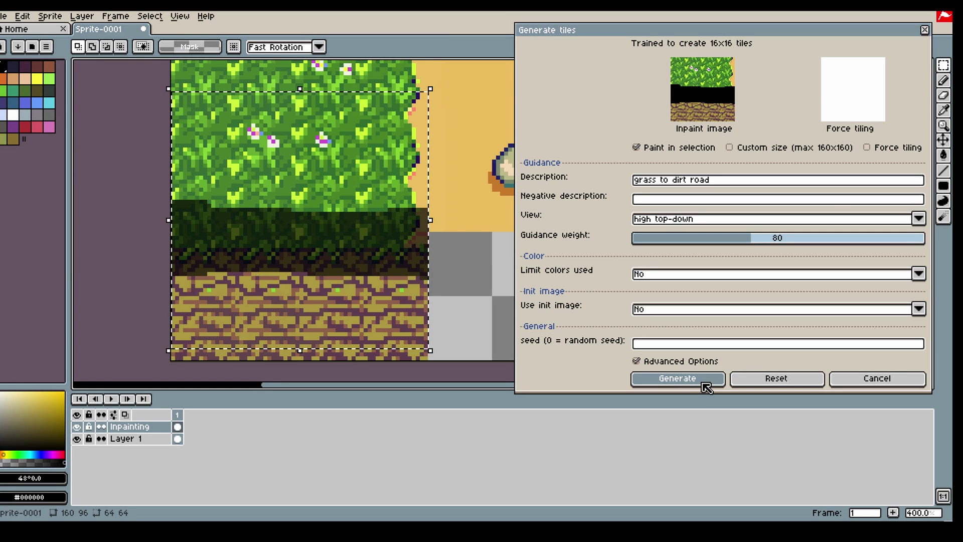
scroll(336, 178, "down", 1)
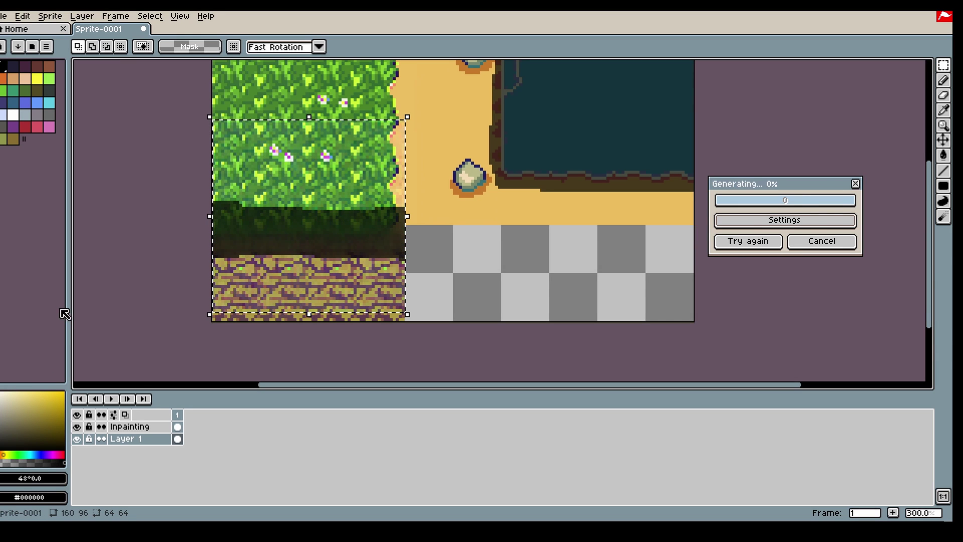
- Hide the Inpainting layer, retry the grass-to-dirt generation, and deselect the area
left_click(77, 427)
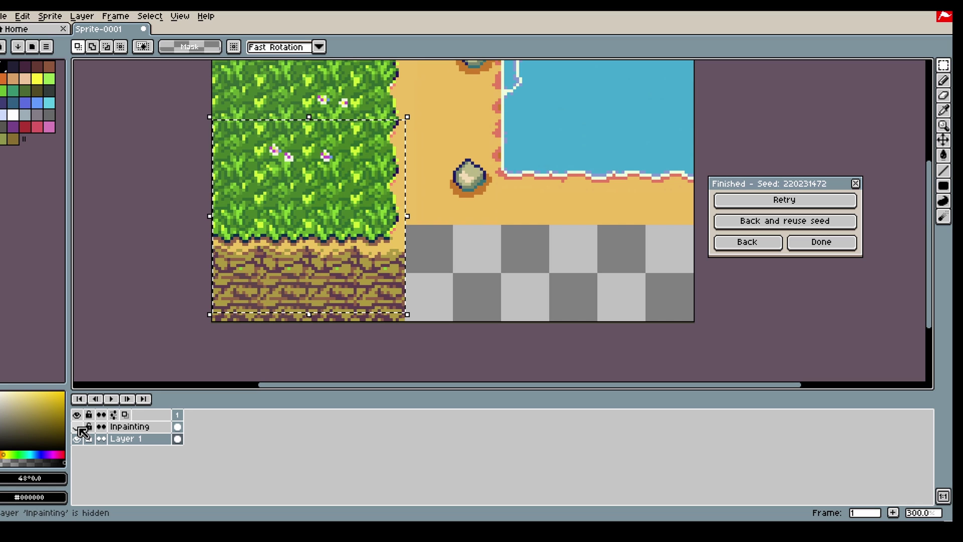
left_click(757, 201)
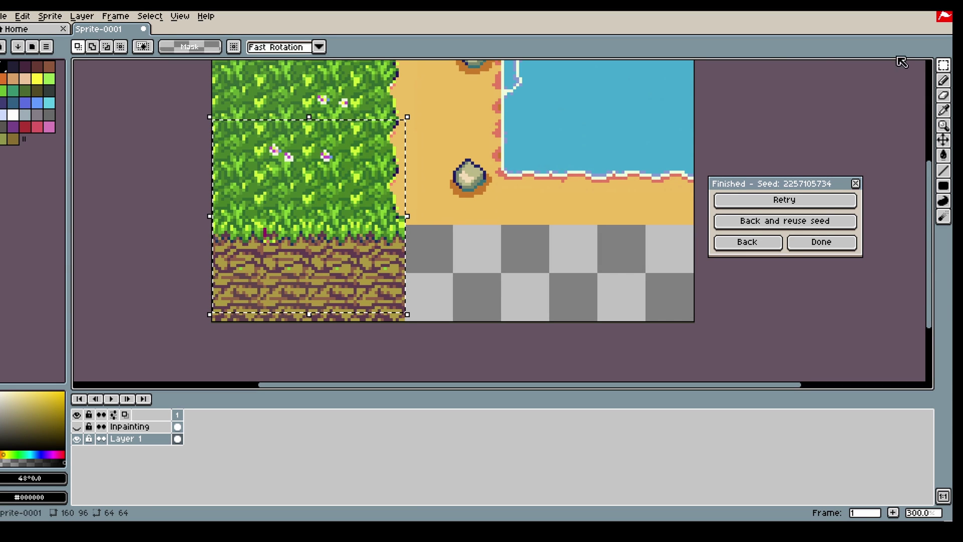
key("ctrl+d")
scroll(587, 215, "down", 1)
scroll(576, 234, "up", 1)
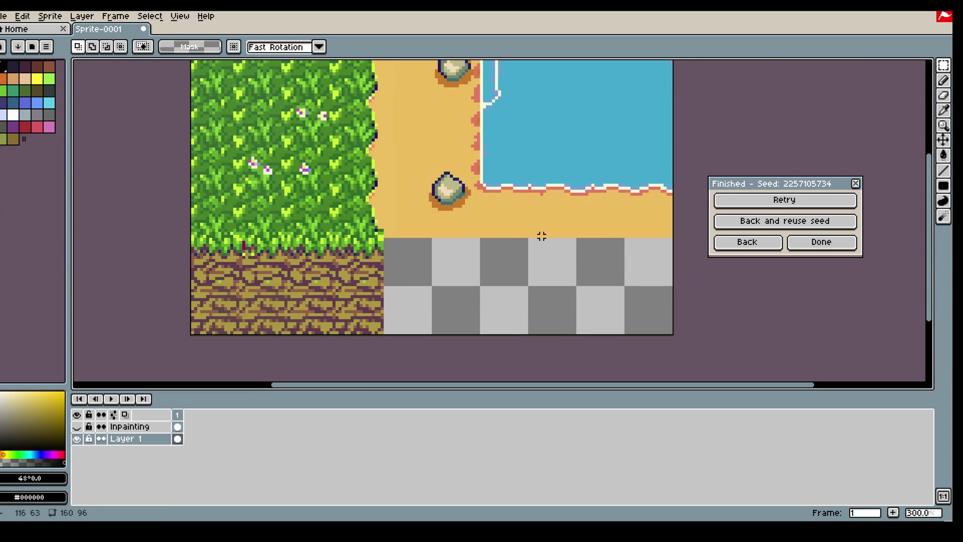
- Show the Inpainting layer, enable custom size in the generation settings, and select a 131 × 68 px area covering the map's empty lower part
left_click(76, 427)
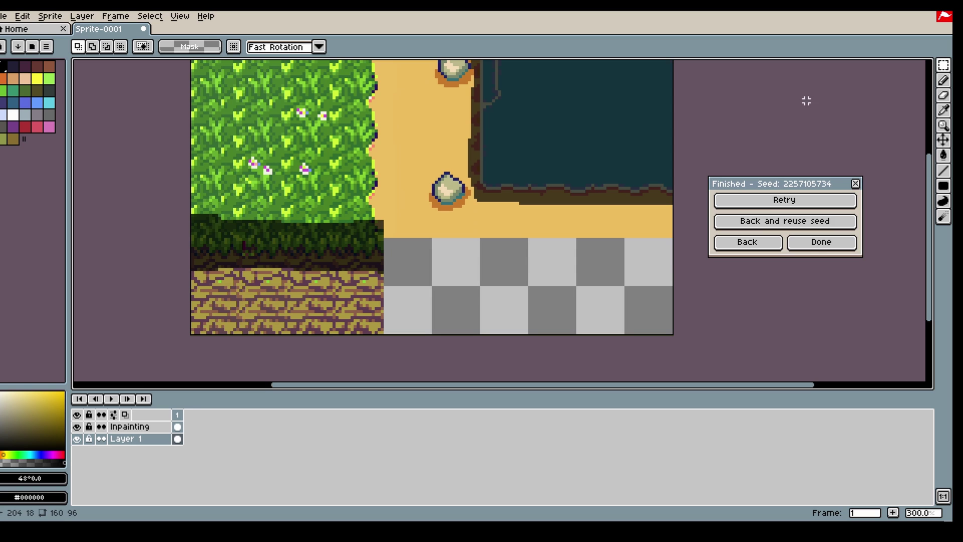
left_click(767, 245)
left_click_drag(923, 57, 946, 76)
scroll(528, 200, "down", 2)
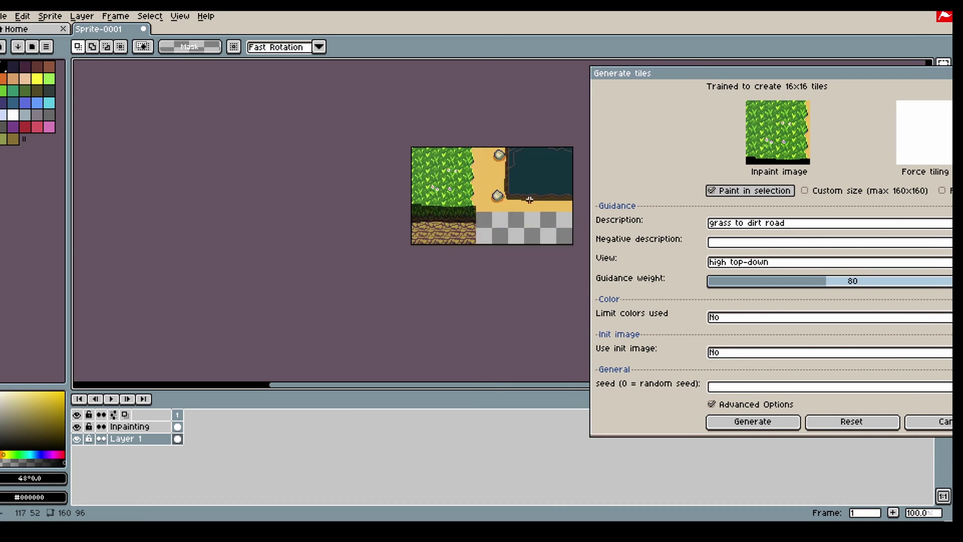
scroll(552, 206, "up", 2)
left_click_drag(376, 388, 430, 387)
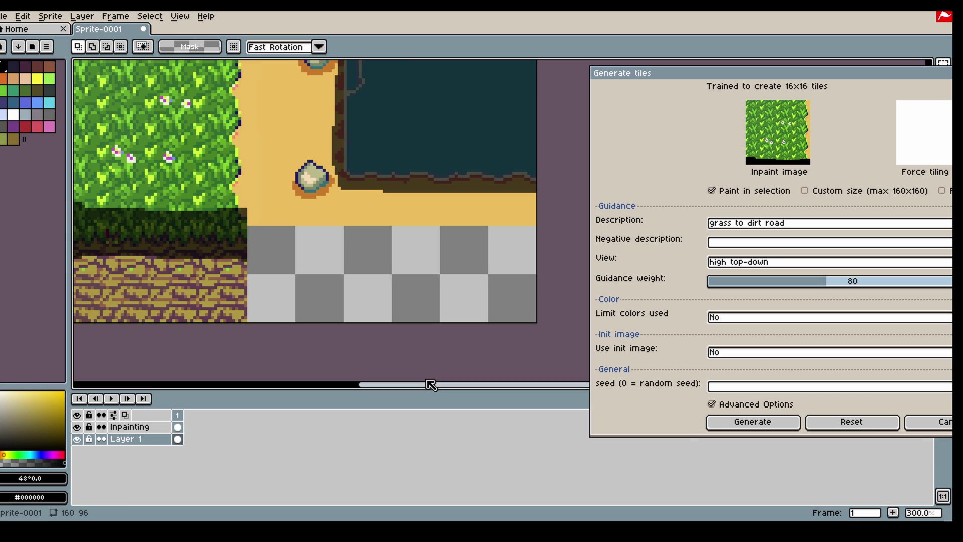
left_click_drag(185, 191, 381, 324)
left_click(806, 191)
scroll(421, 163, "down", 1)
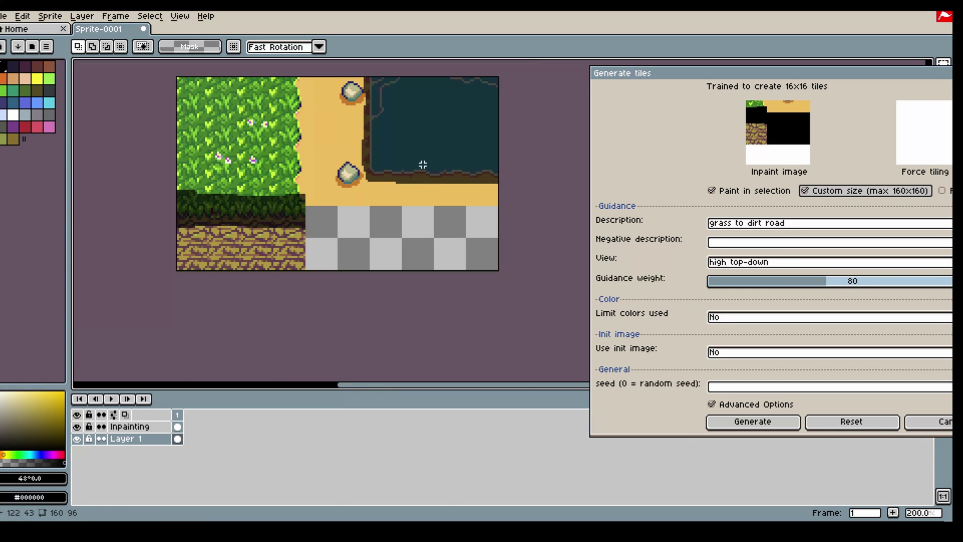
scroll(366, 144, "up", 1)
left_click_drag(143, 138, 540, 340)
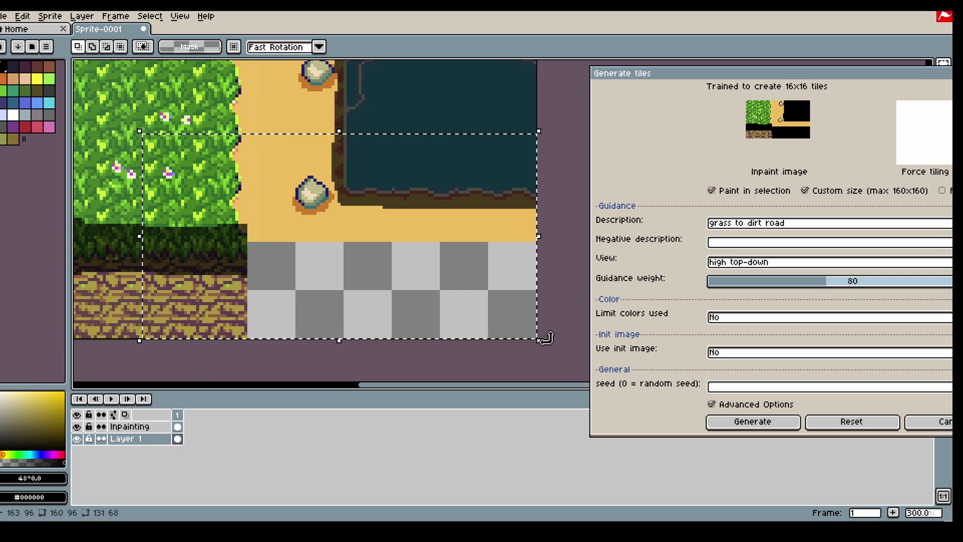
- Erase the Inpainting layer's mask inside the selection with the 13 px eraser and close the generation settings
left_click(150, 427)
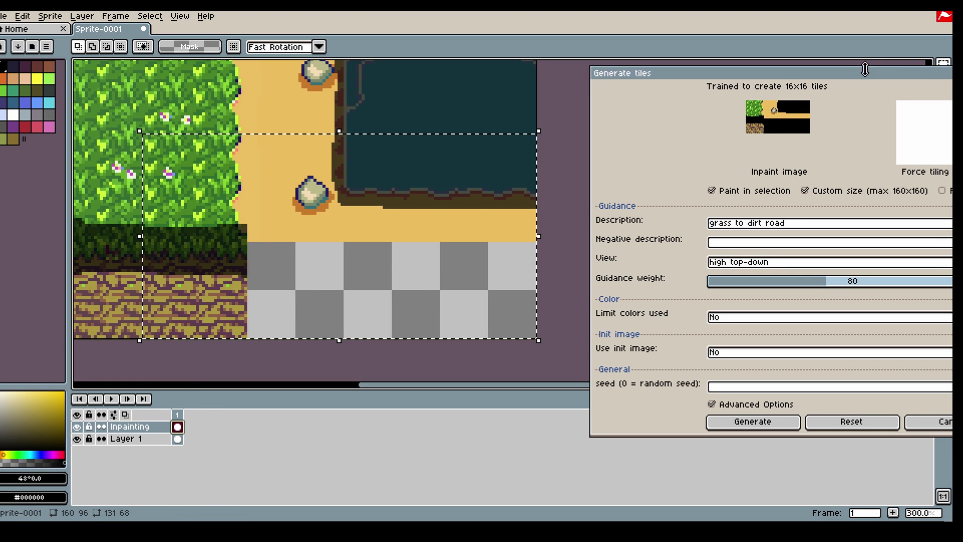
left_click_drag(869, 75, 798, 70)
left_click(945, 97)
mouse_move(435, 181)
left_mouse_down()
mouse_move(370, 163)
mouse_move(286, 183)
mouse_move(301, 190)
left_mouse_up()
left_click(913, 414)
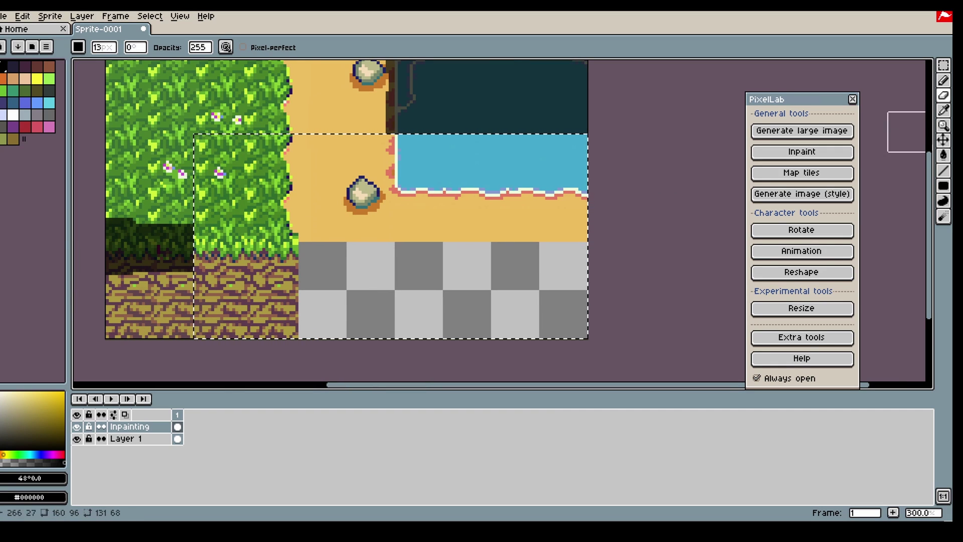
- On Layer 1, erase the small corner patch where grass, sand and dirt road meet with a 3 px eraser
key("Down")
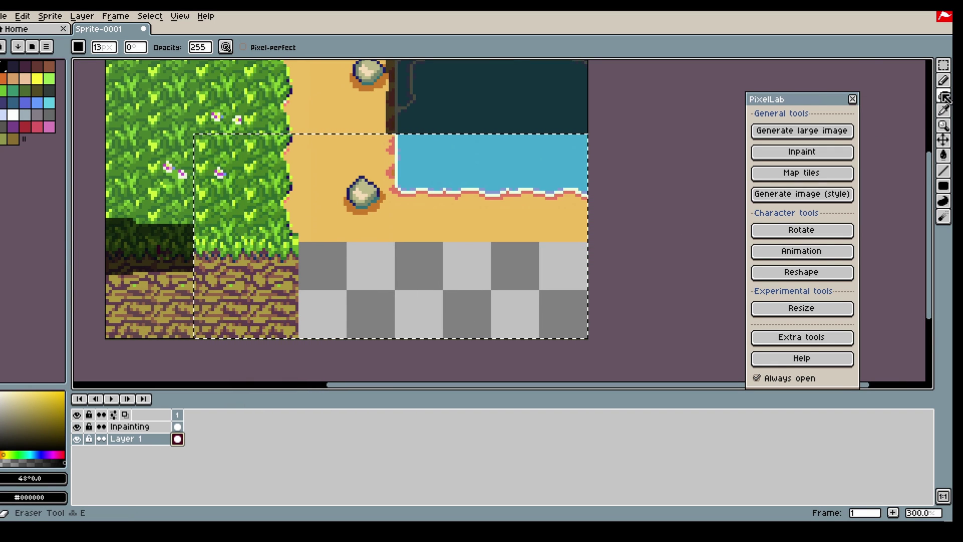
scroll(283, 236, "down", 3)
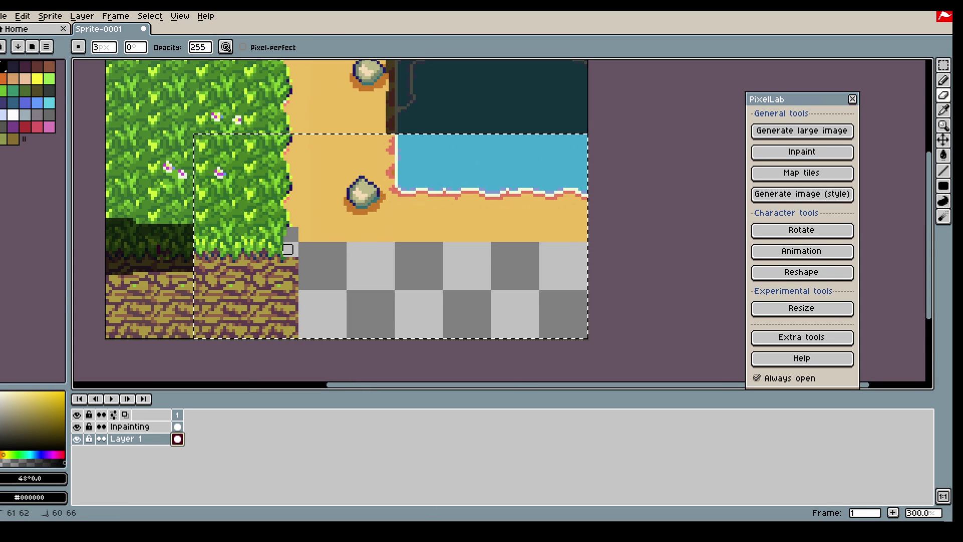
- Mask the empty area and lower sand edge in black with the 11 px brush, and clear the excess over the dirt road with a 10 px eraser
left_click(178, 427)
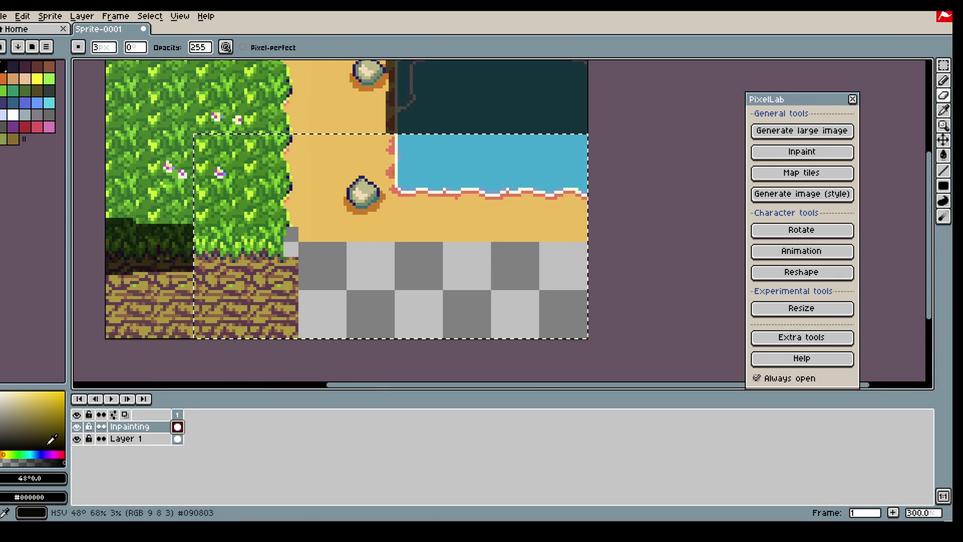
key("b")
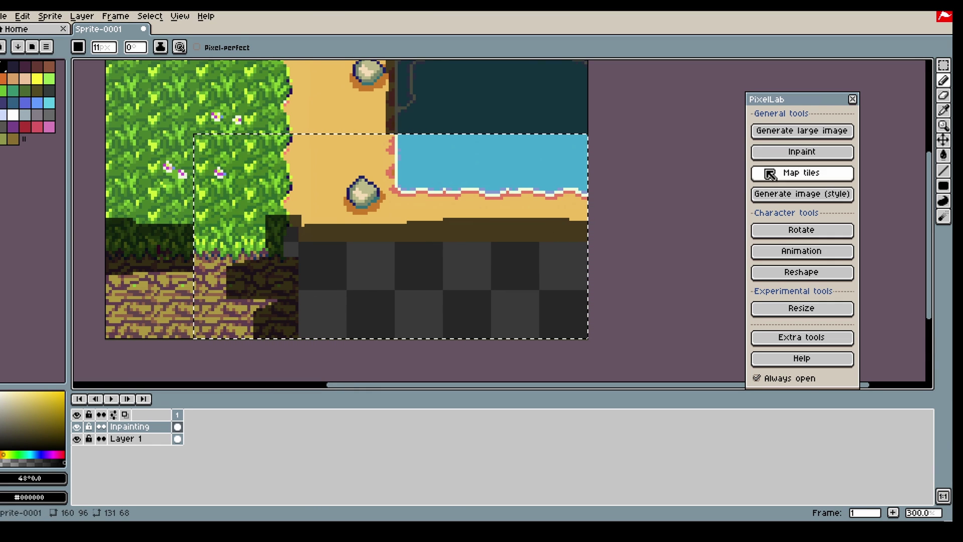
left_click(943, 96)
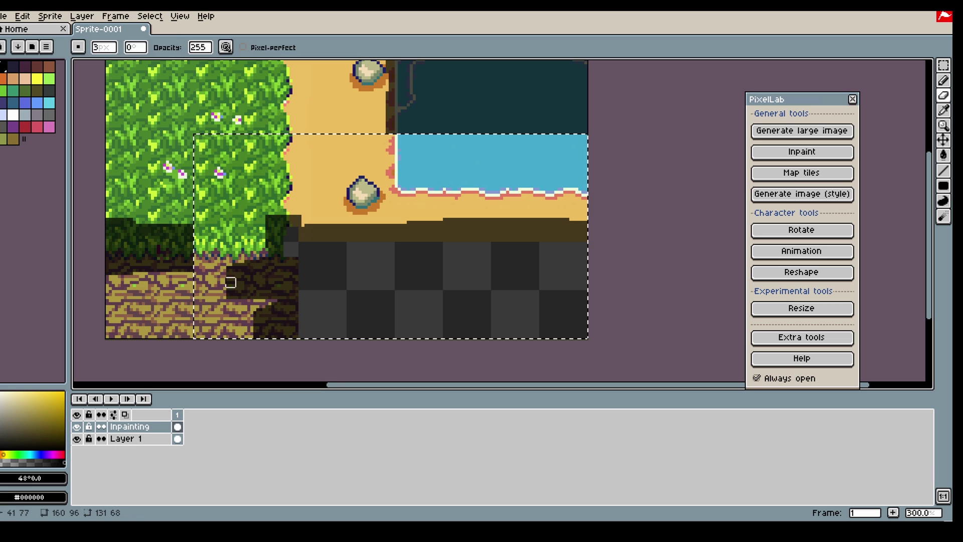
scroll(230, 283, "down", 7)
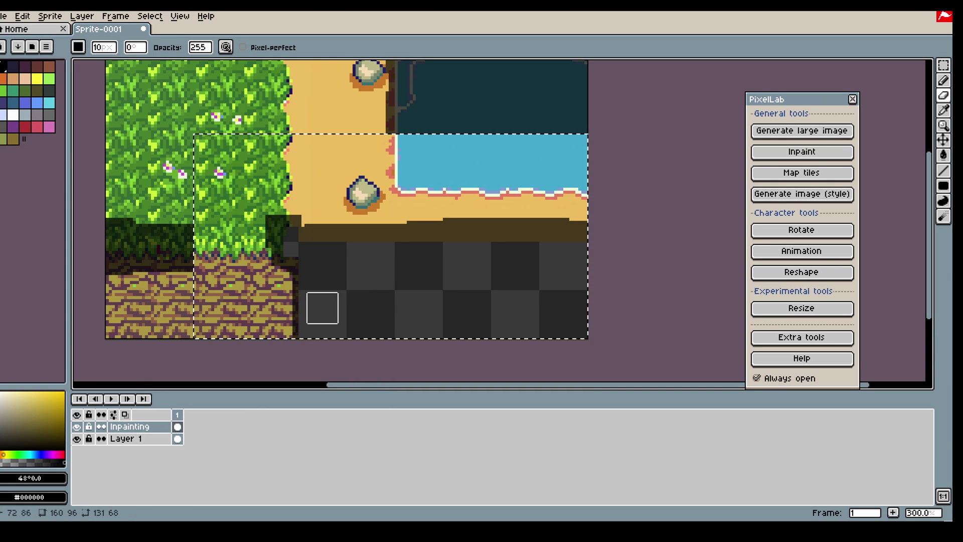
- Fill the empty area below the beach on Layer 1 with the olive #ac9941 sampled from the dirt road
key("i")
left_click(267, 294)
key("b")
key("g")
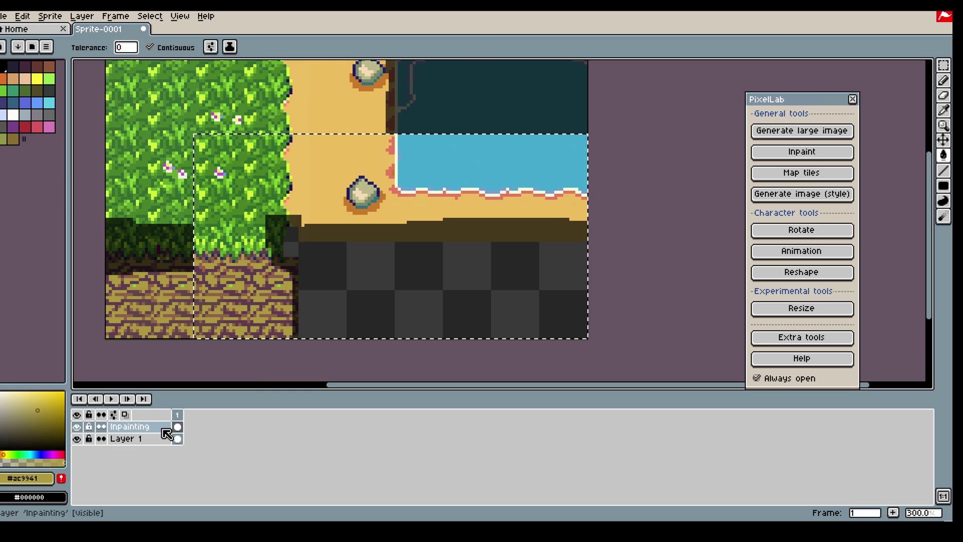
left_click(168, 438)
left_click(413, 298)
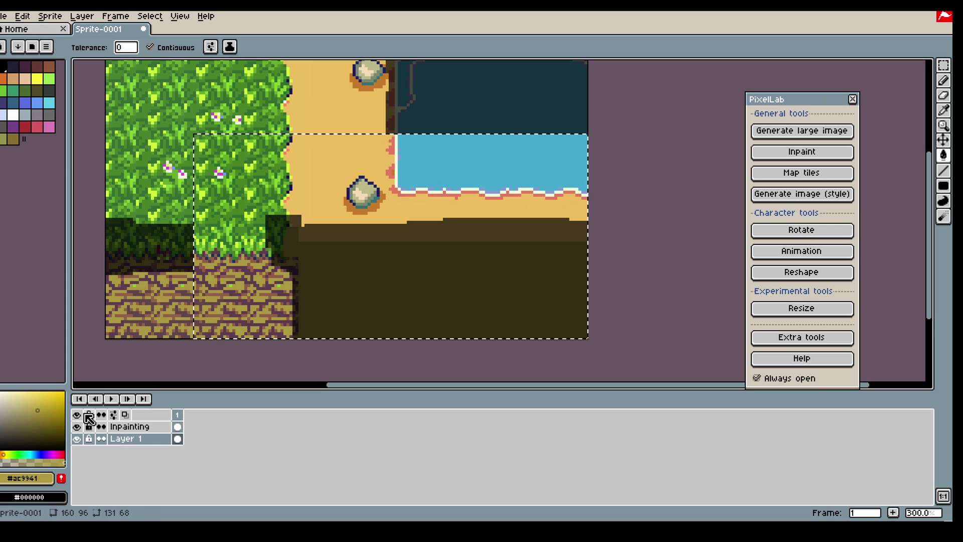
- Hide the Inpainting layer and refill the area below the beach with the brown #8f5f49 sampled from the dirt road
left_click(77, 427)
key("i")
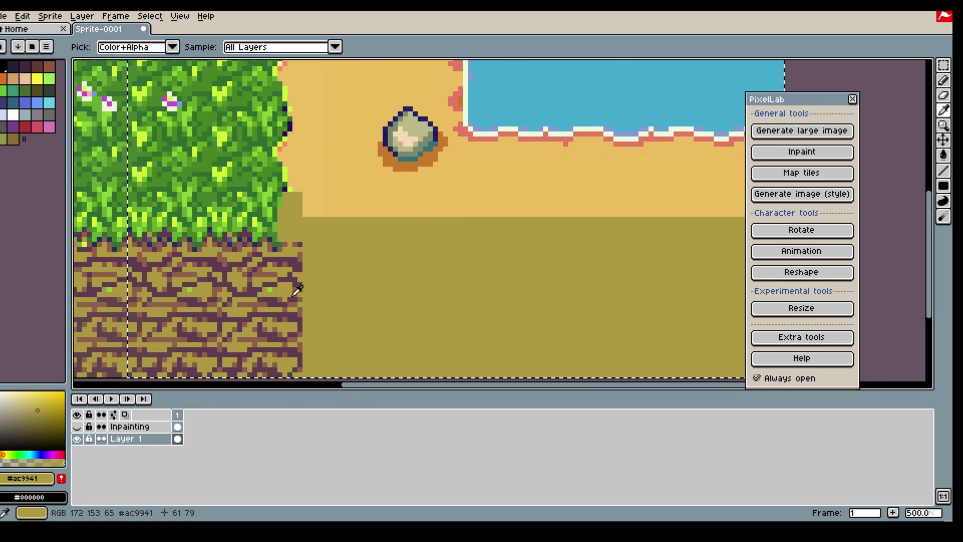
scroll(294, 280, "up", 2)
left_click(349, 286)
key("g")
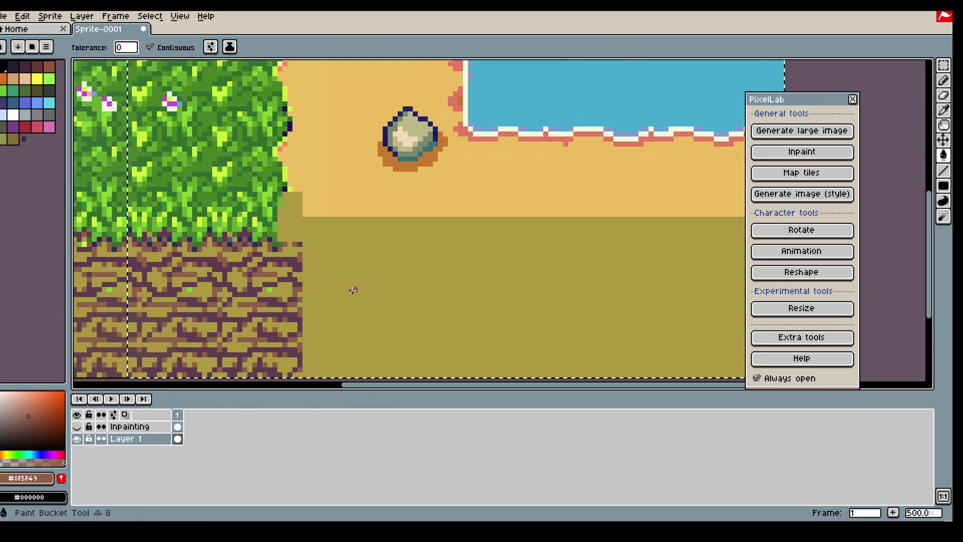
left_click(351, 287)
scroll(351, 288, "down", 3)
scroll(358, 294, "up", 2)
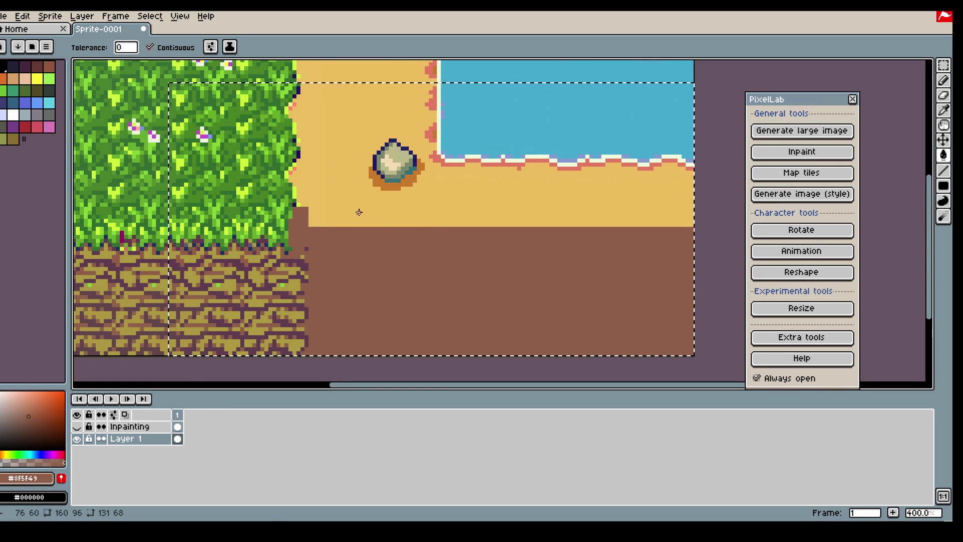
- Open the map tiles generator and change the description to "beach to road"
left_click(802, 176)
left_click_drag(809, 54, 725, 51)
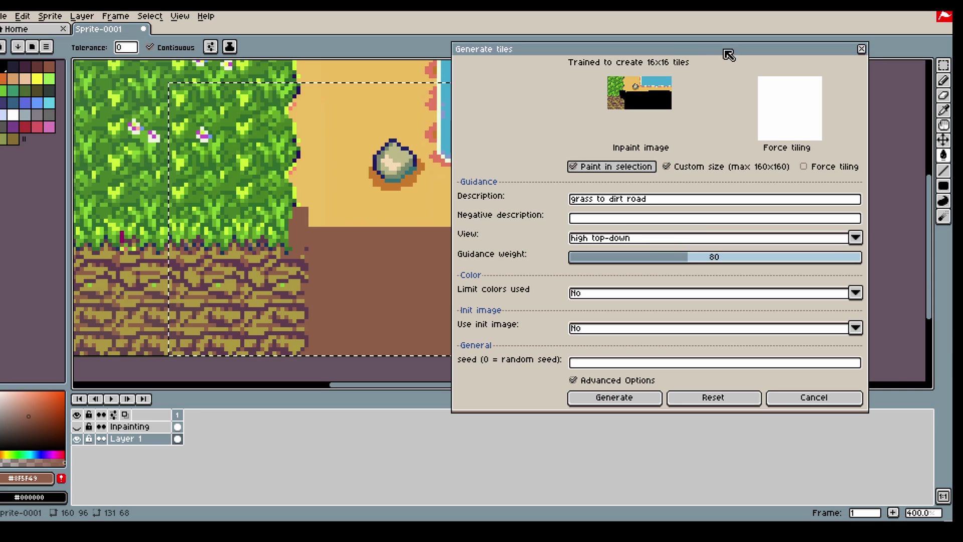
left_click_drag(657, 201, 581, 205)
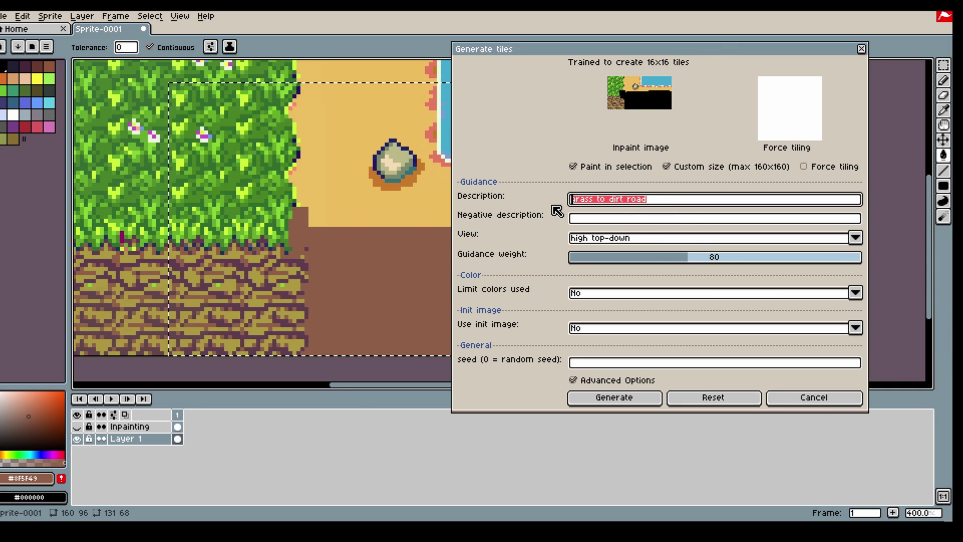
type("beach")
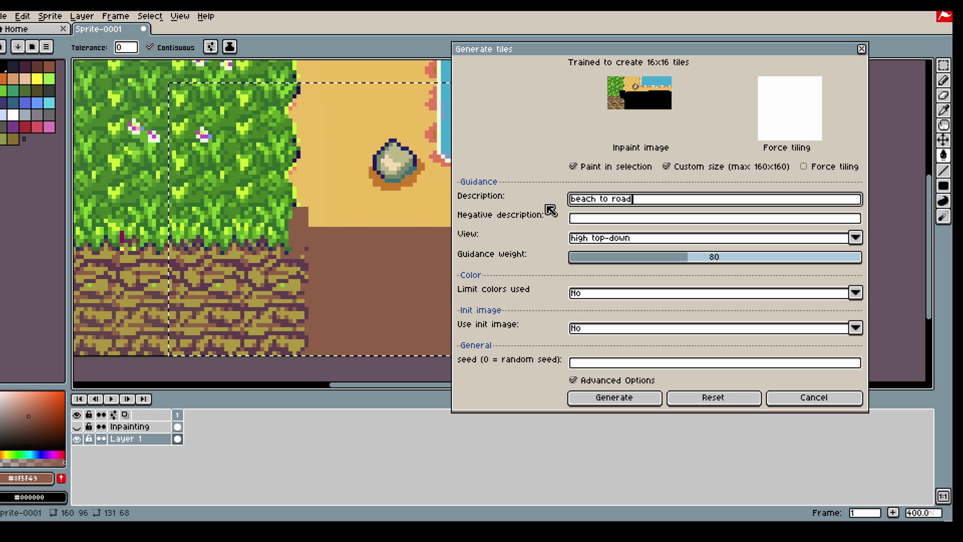
- Enable the init image, set its strength to 200, and generate the beach to road tiles
left_click(608, 331)
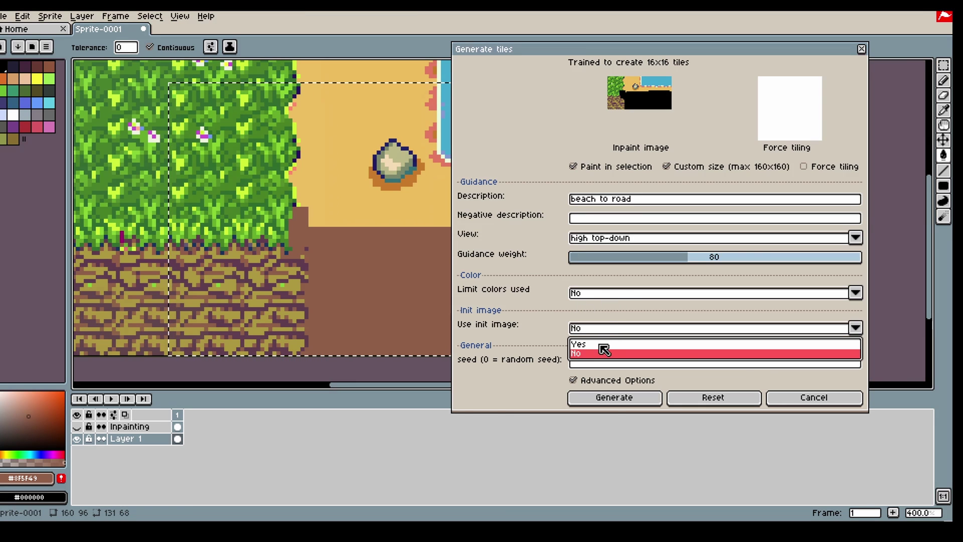
left_click(592, 344)
left_click(632, 417)
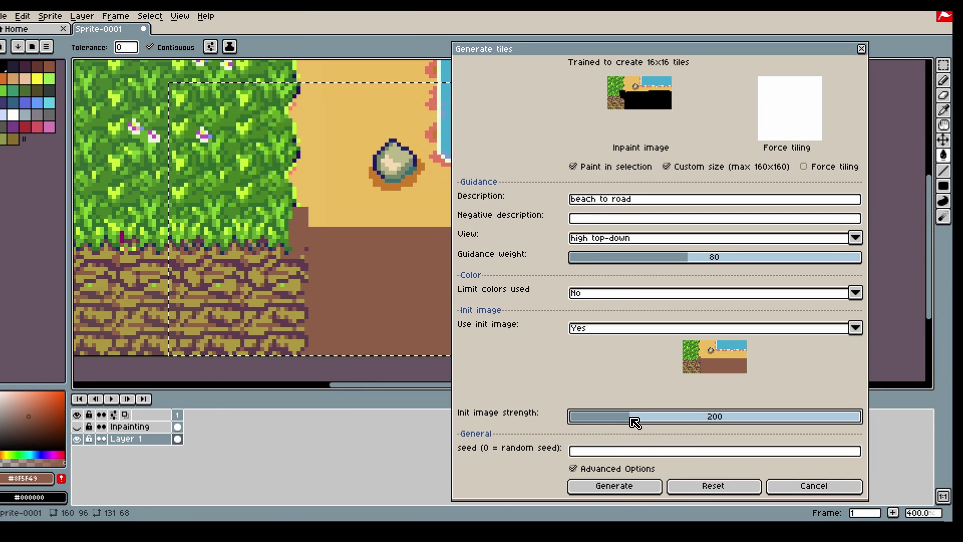
left_click(632, 490)
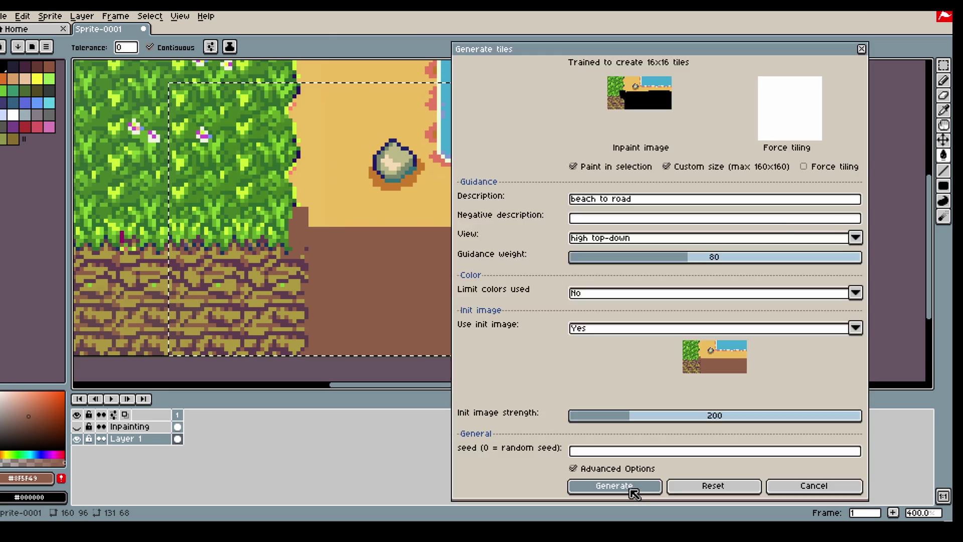
- Cover the generated area below the beach with copies of the dirt road texture, extending the road across the map's full width
scroll(355, 210, "down", 1)
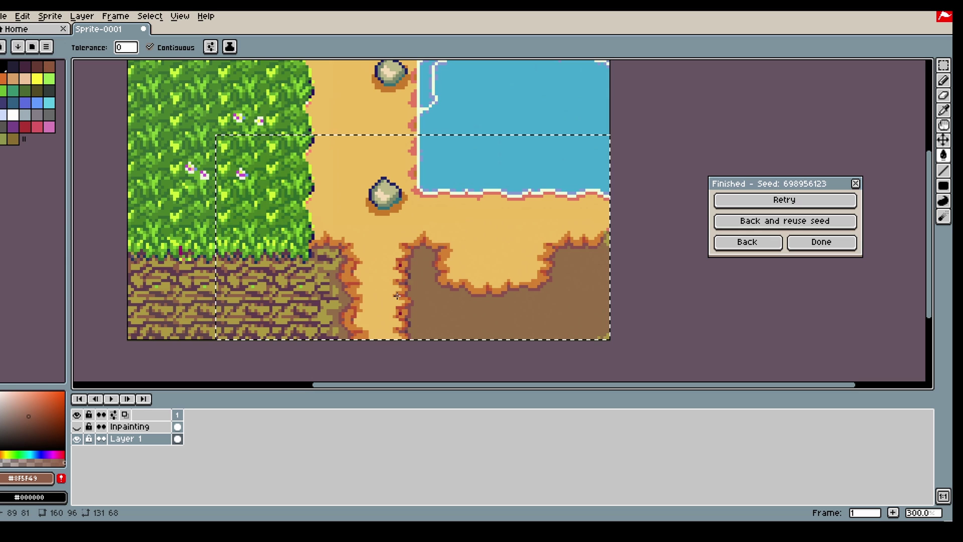
scroll(361, 277, "down", 1)
scroll(329, 259, "up", 1)
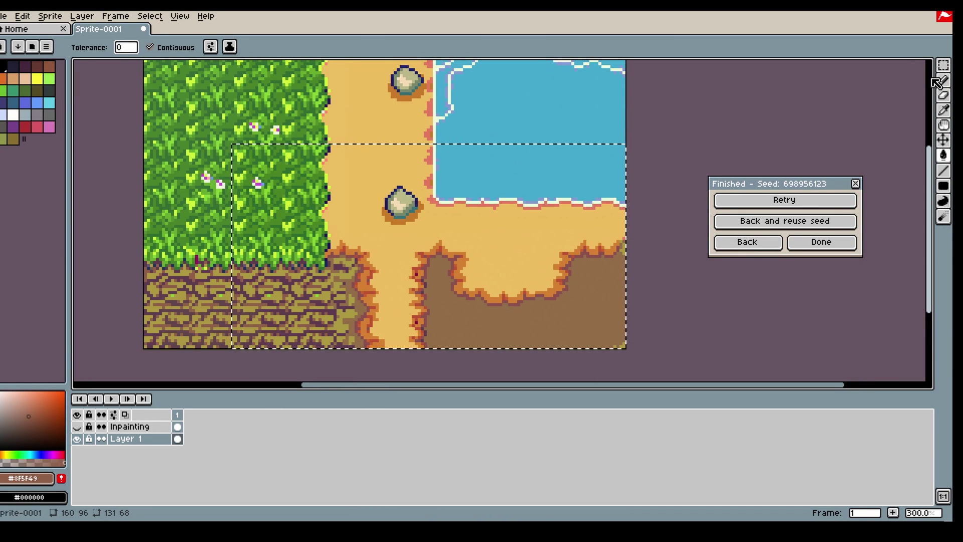
key("m")
left_click(380, 244)
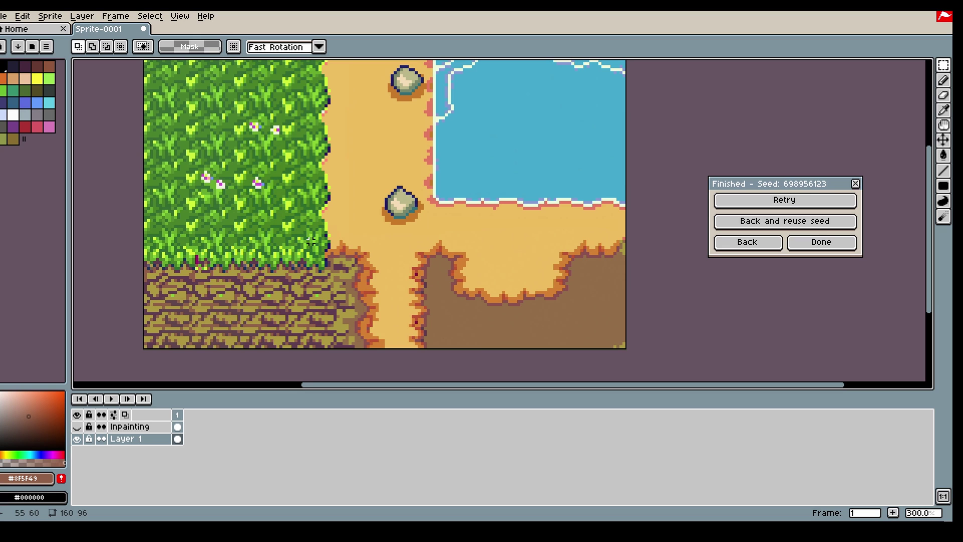
left_click_drag(314, 239, 388, 351)
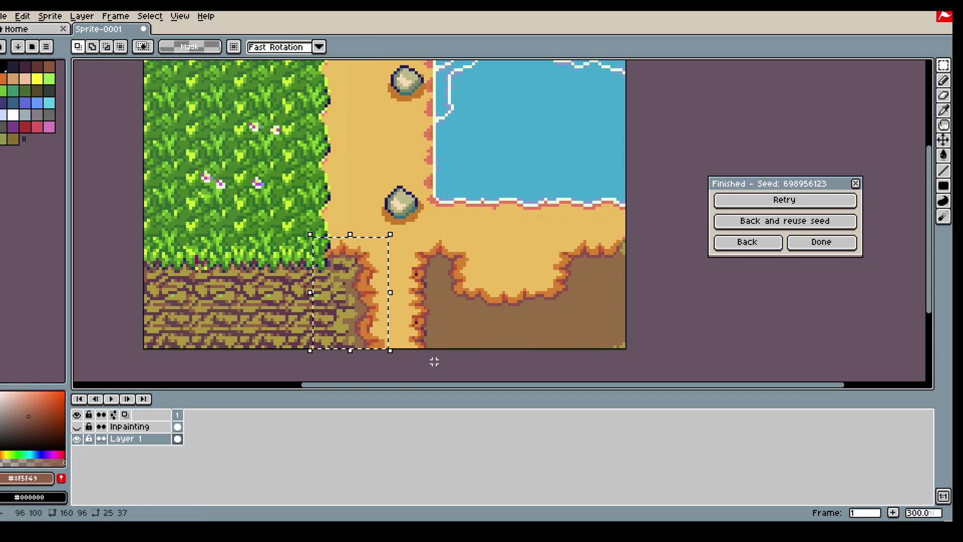
key("ctrl+z")
scroll(166, 227, "up", 2)
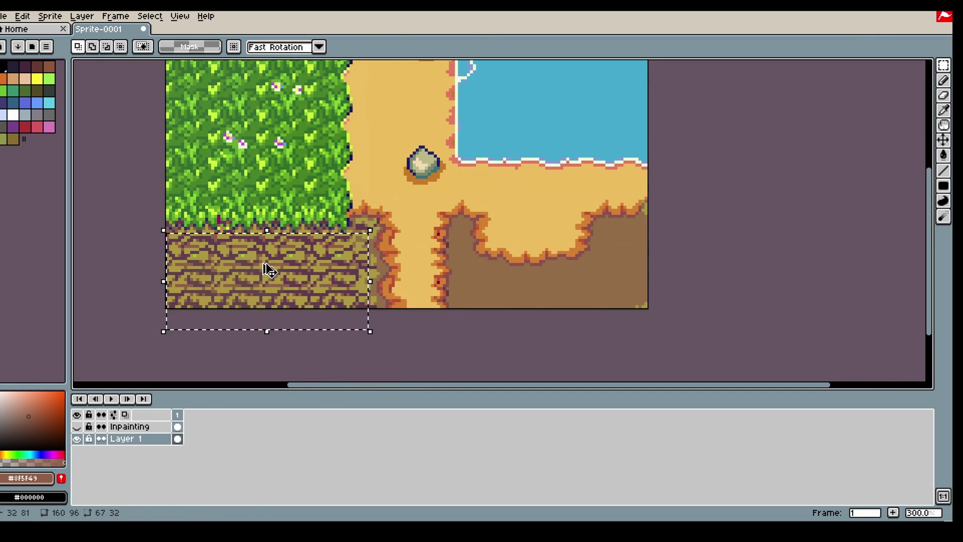
left_click_drag(254, 267, 642, 282)
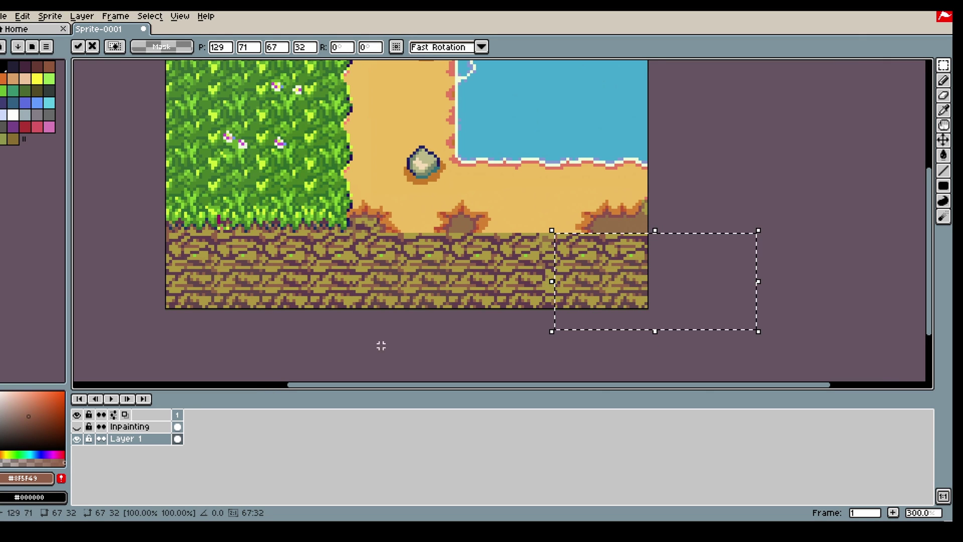
- Show the Inpainting layer, clear the selection and switch to the Eraser with a 16 px size
left_click(76, 427)
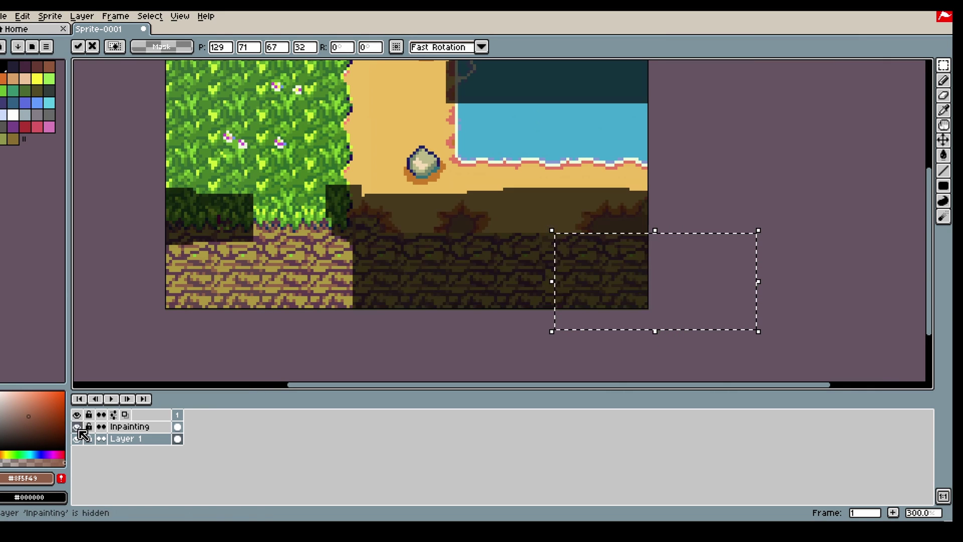
left_click(944, 95)
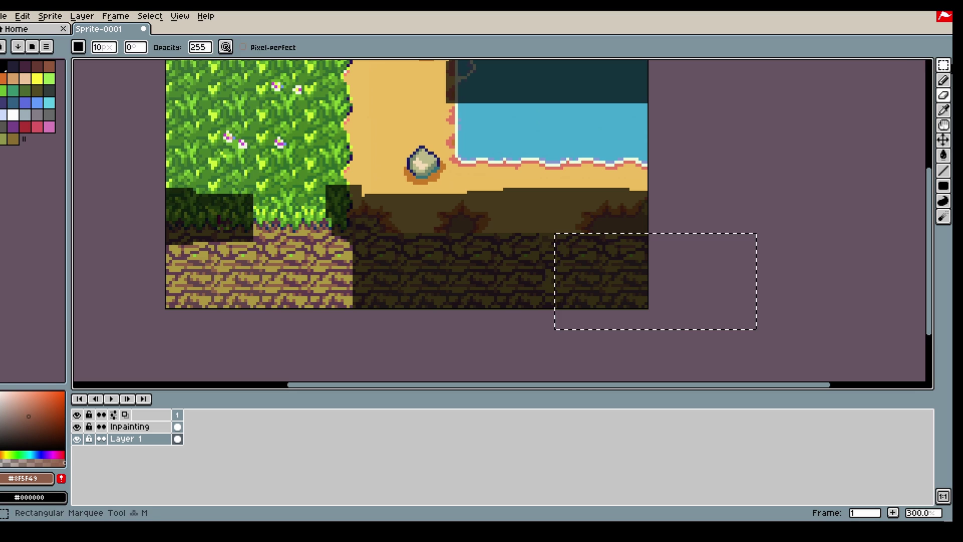
left_click(943, 65)
key("ctrl+d")
left_click(943, 95)
key("ctrl")
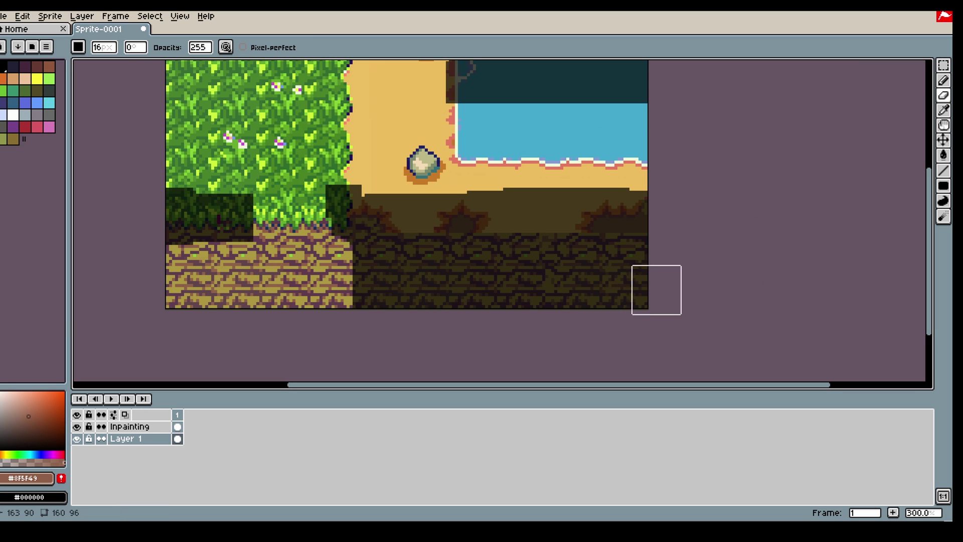
- Erase the Inpainting layer's mask over the lower dirt road and the grass edge, keeping the band between beach and road
left_click_drag(655, 290, 292, 291)
key("ctrl+z")
left_click(177, 426)
key("e")
mouse_move(369, 285)
left_mouse_down()
mouse_move(651, 272)
mouse_move(337, 272)
left_mouse_up()
left_click_drag(214, 209, 193, 221)
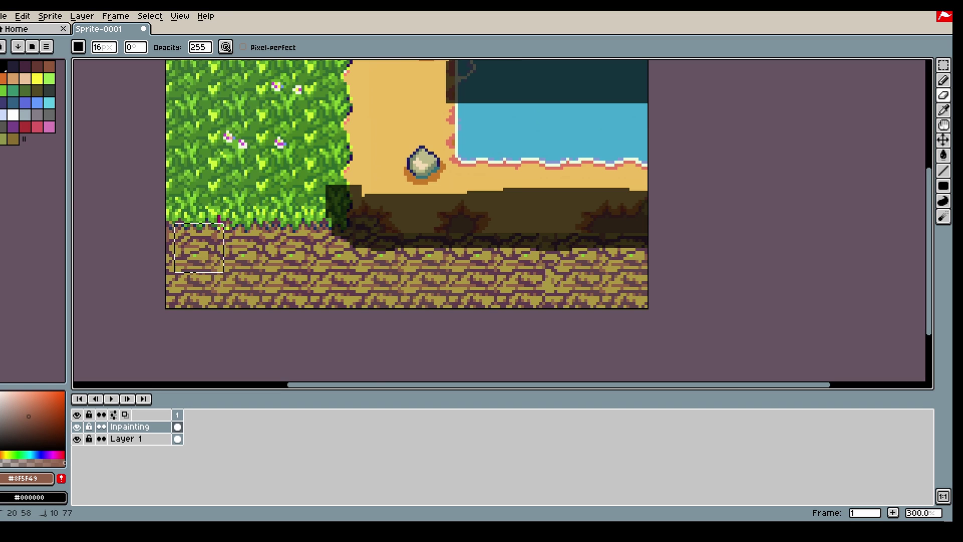
- Erase the remaining inpainting mask over the ocean and its shoreline
scroll(506, 69, "down", 4)
scroll(505, 58, "up", 4)
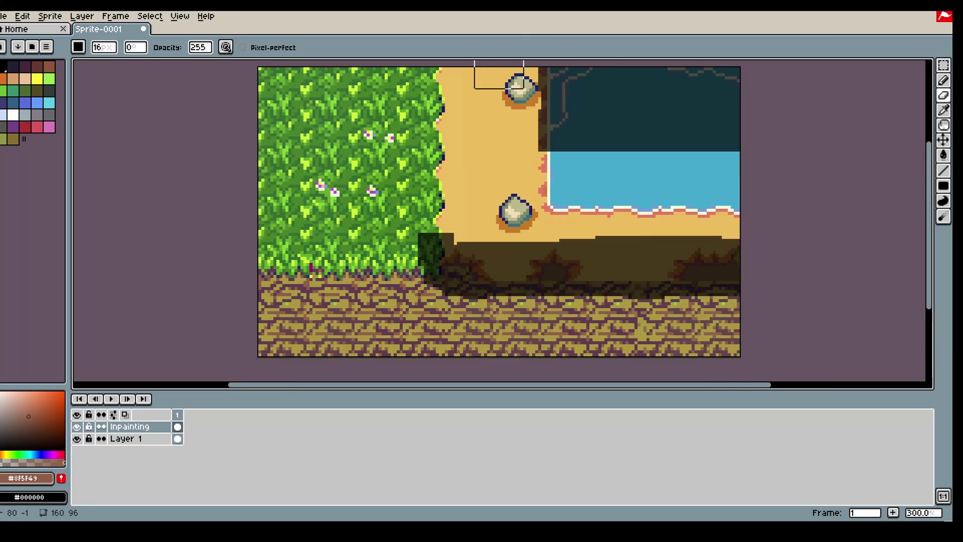
mouse_move(621, 97)
left_mouse_down()
mouse_move(457, 115)
mouse_move(587, 115)
mouse_move(762, 144)
left_mouse_up()
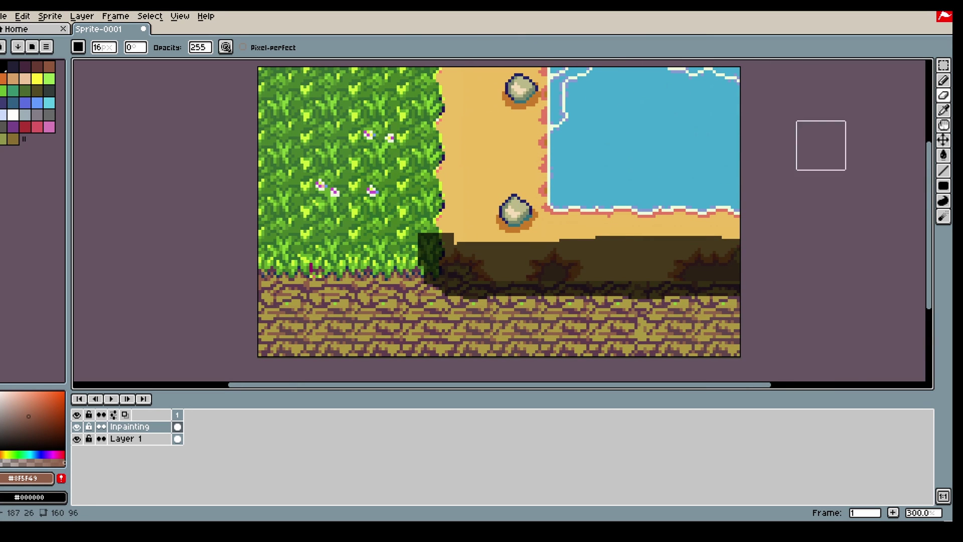
- Open the map tiles generator, select a 154×45 px area around the masked beach edge and generate the "beach to dirt road" tiles
key("ctrl+space")
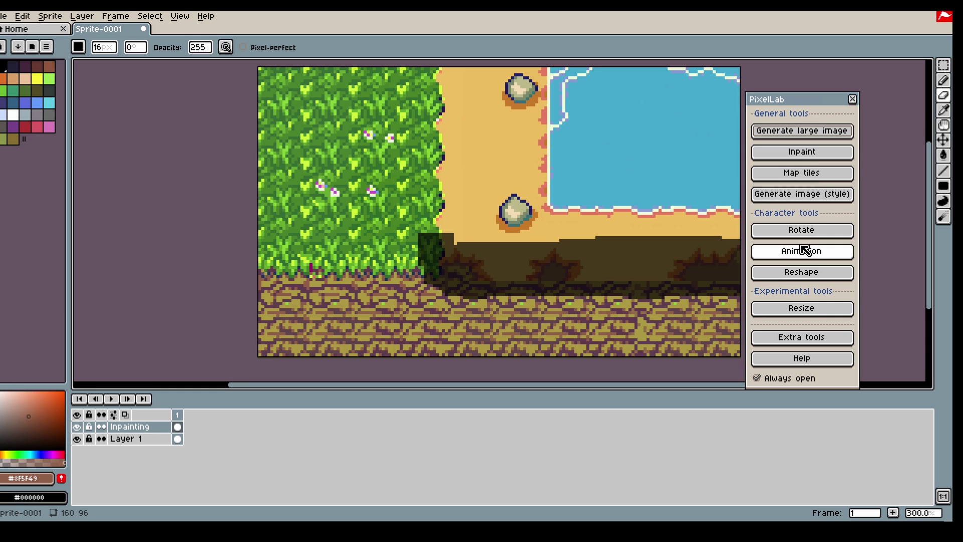
left_click(789, 174)
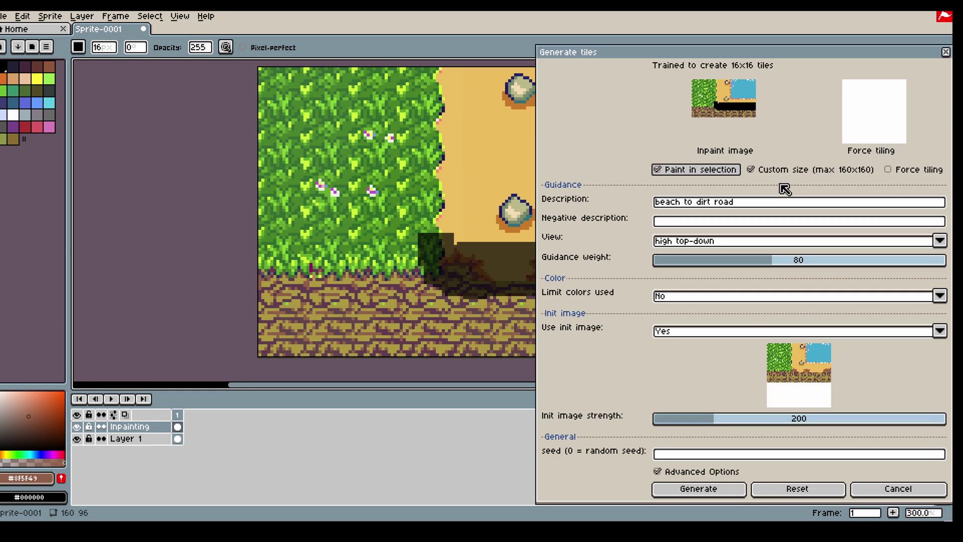
left_click_drag(820, 72, 245, 60)
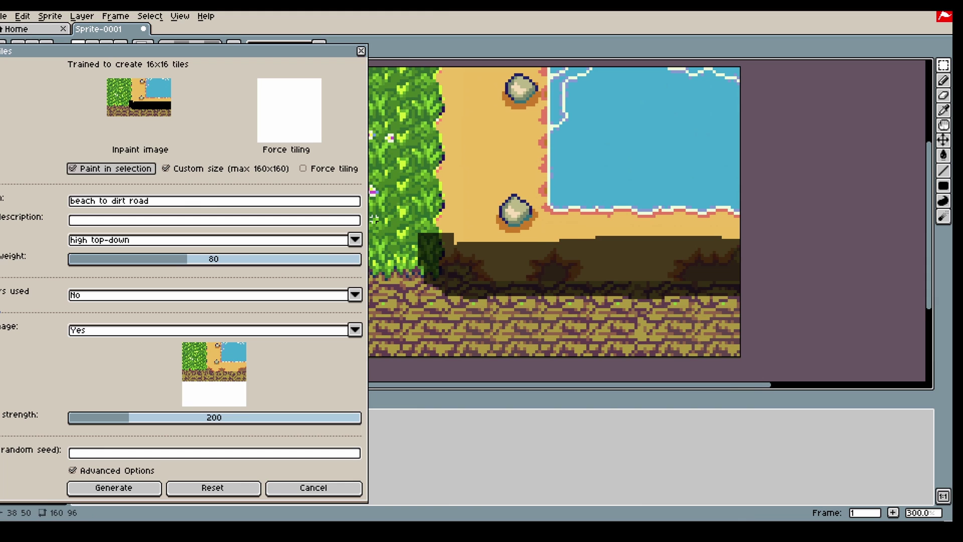
left_click_drag(374, 219, 742, 355)
scroll(621, 306, "down", 1)
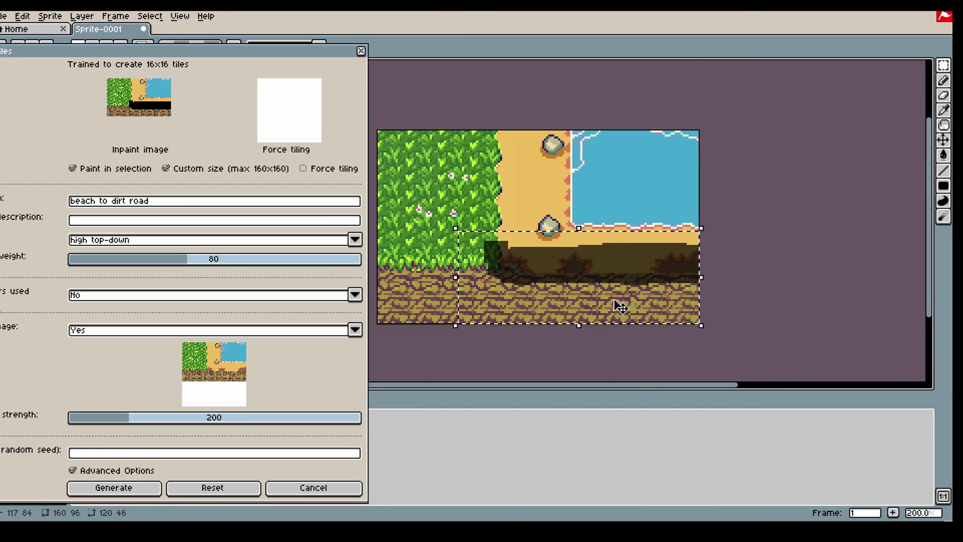
left_click_drag(459, 259, 809, 372)
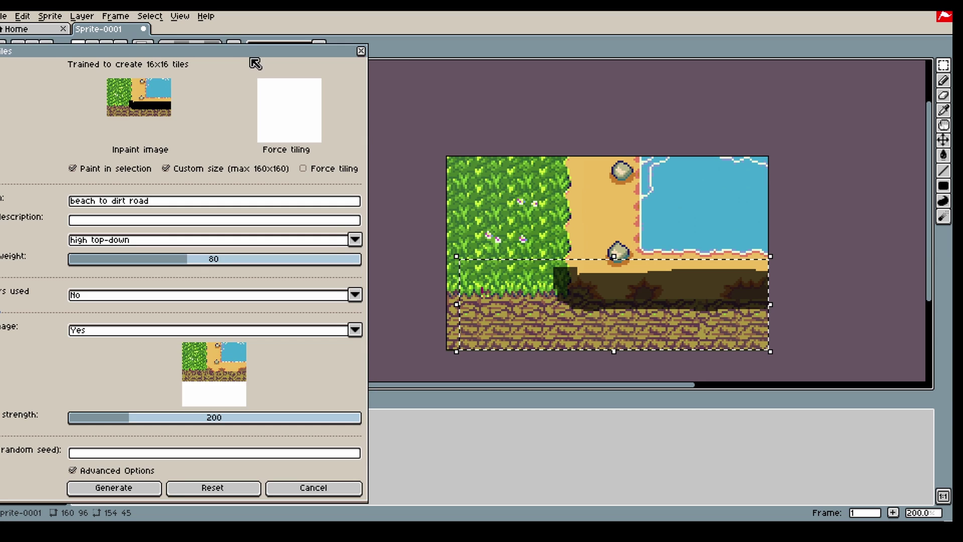
left_click_drag(255, 64, 320, 59)
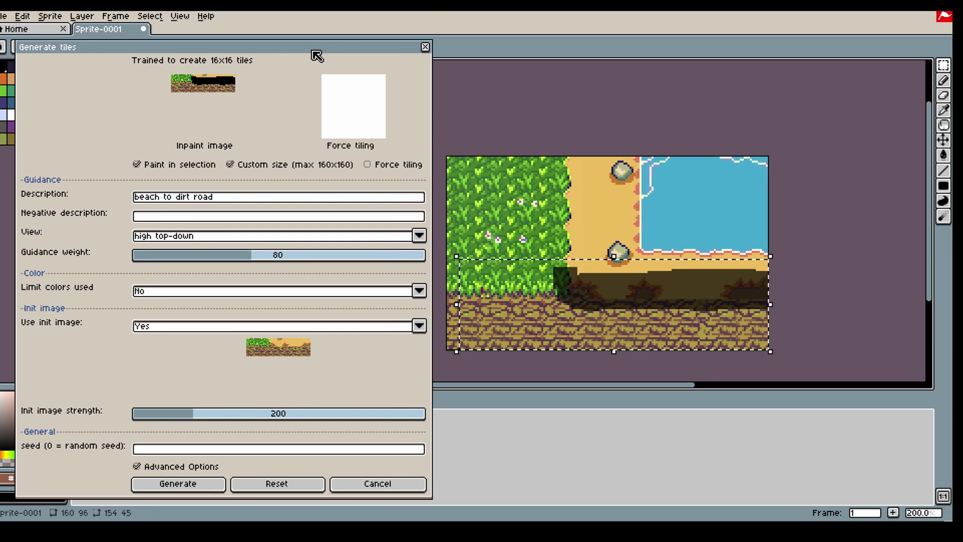
left_click(211, 477)
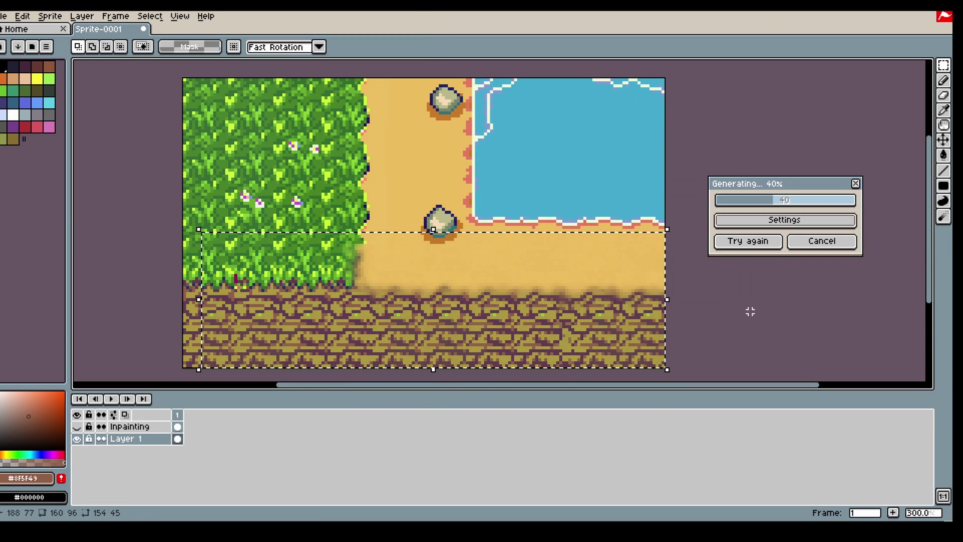
- Reopen the tile generator and select a 113×118 px area covering the empty upper-left canvas and most of the existing grass
left_click(753, 241)
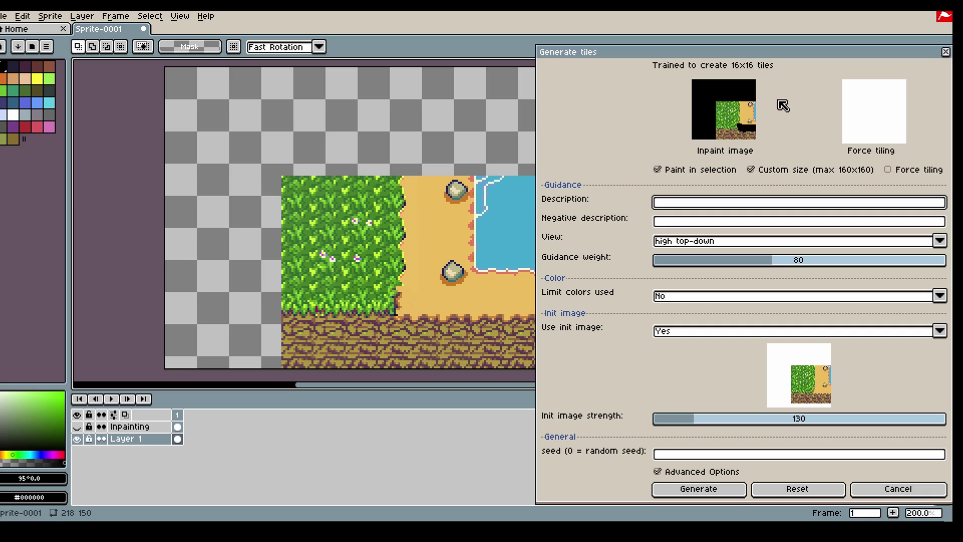
left_click_drag(796, 63, 767, 44)
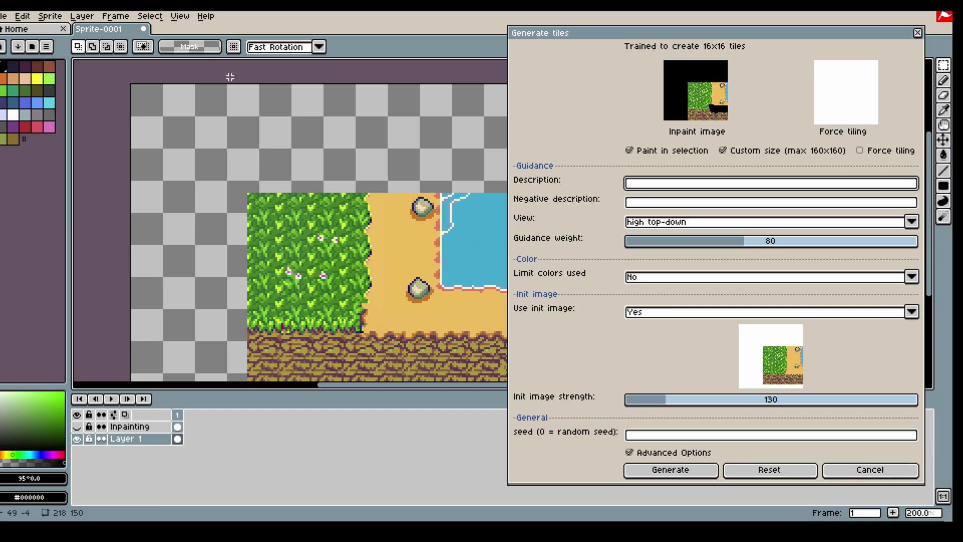
left_click_drag(230, 77, 362, 203)
left_click_drag(206, 123, 339, 233)
left_click_drag(105, 74, 360, 324)
- Enter "grass" as the description and generate tiles for the selected area
left_click(661, 185)
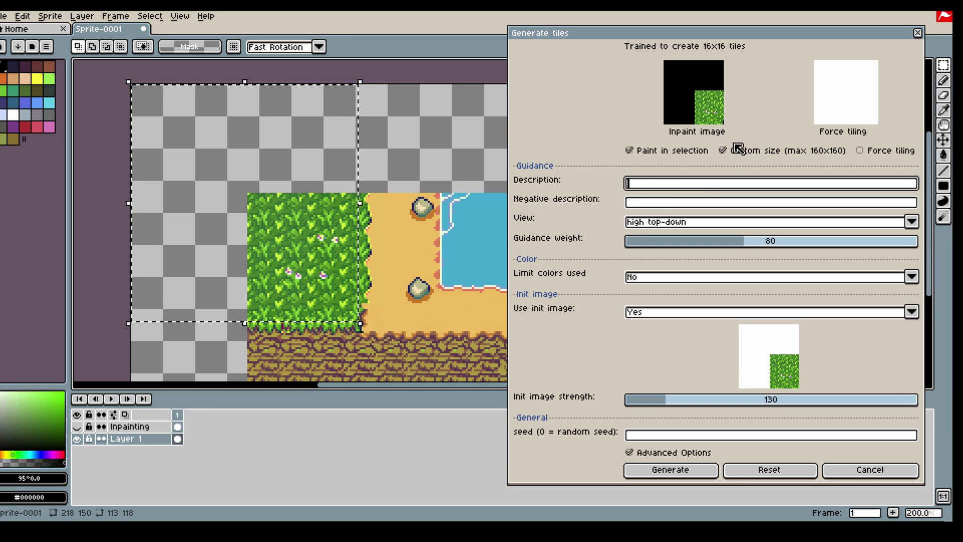
type("grass")
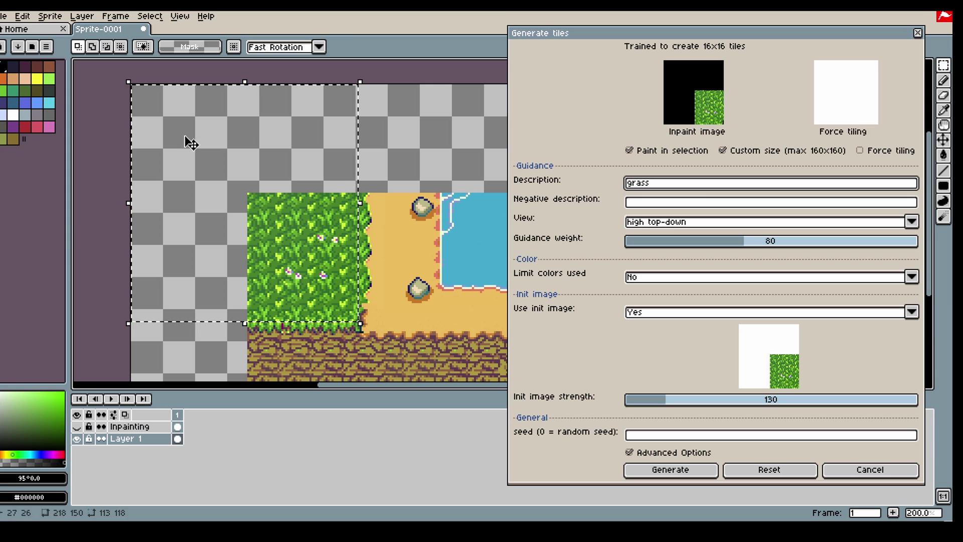
left_click(673, 470)
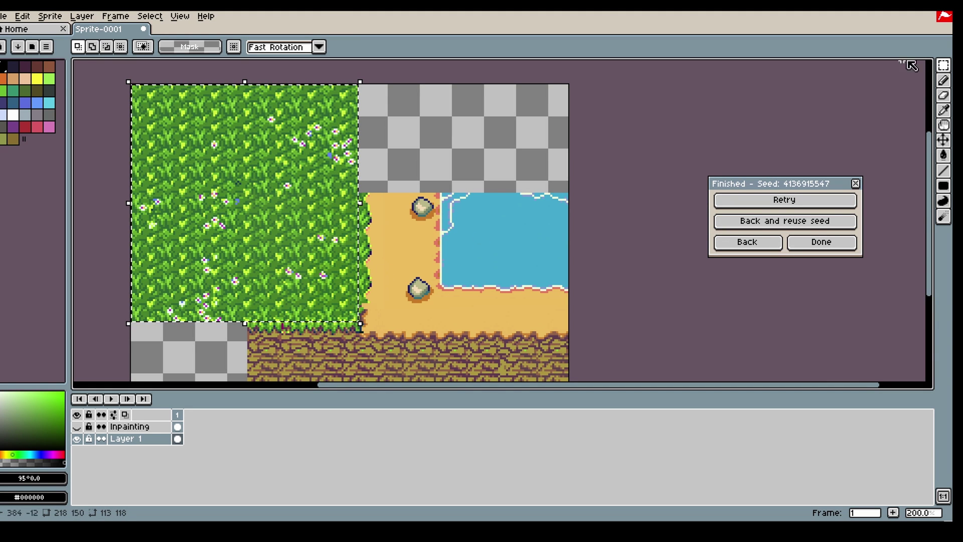
- Examine how the newly generated grass blends with the existing grass across the enlarged map
scroll(338, 265, "down", 1)
scroll(275, 321, "up", 1)
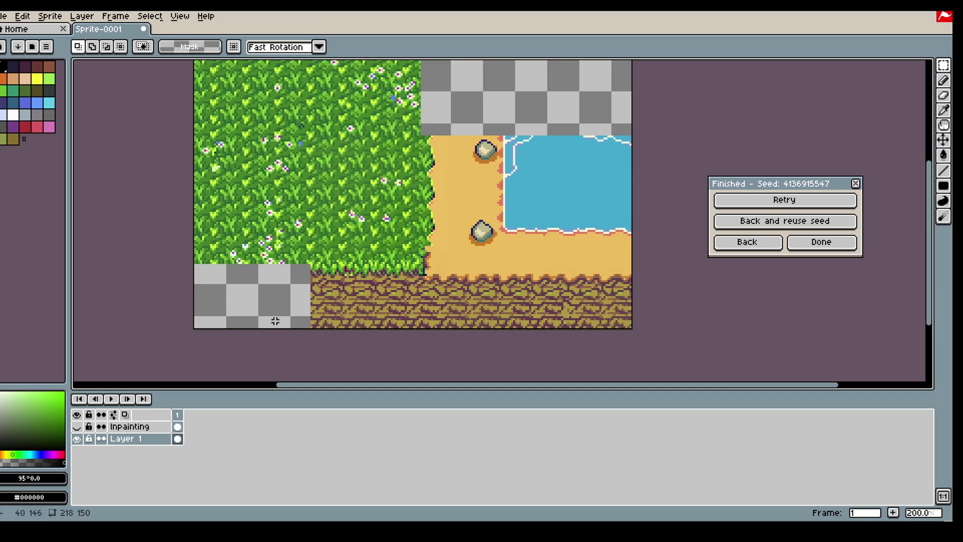
left_click_drag(267, 182, 196, 243)
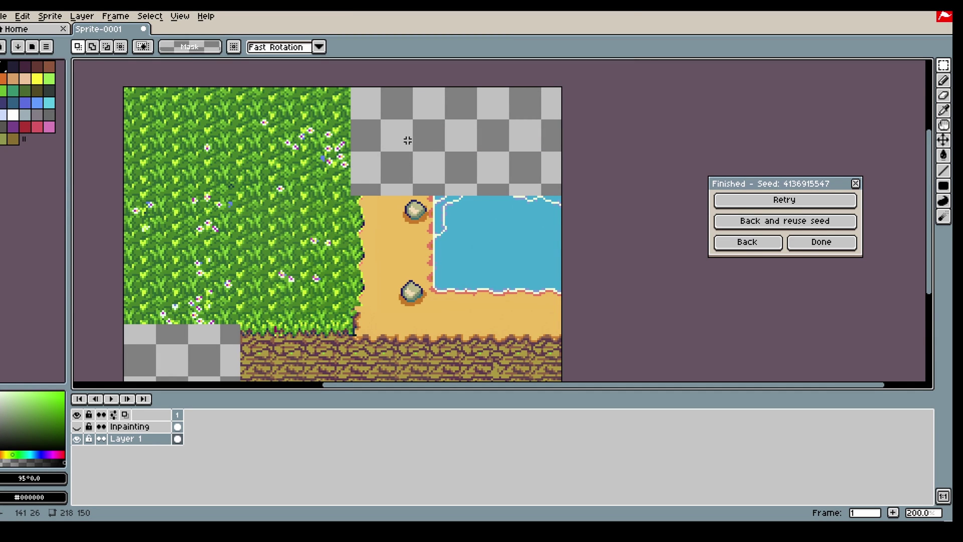
scroll(371, 214, "down", 1)
scroll(284, 243, "up", 1)
scroll(344, 135, "down", 1)
scroll(354, 103, "up", 1)
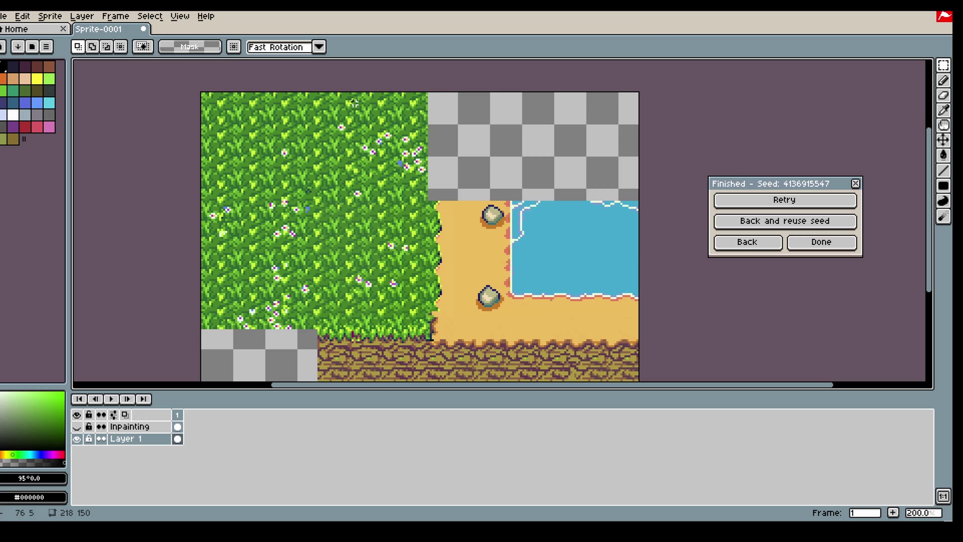
- Return to the generator settings and paint a rough tree on the grass with a 14 px pencil, using a brown #663931 trunk and dark green crown
left_click(747, 241)
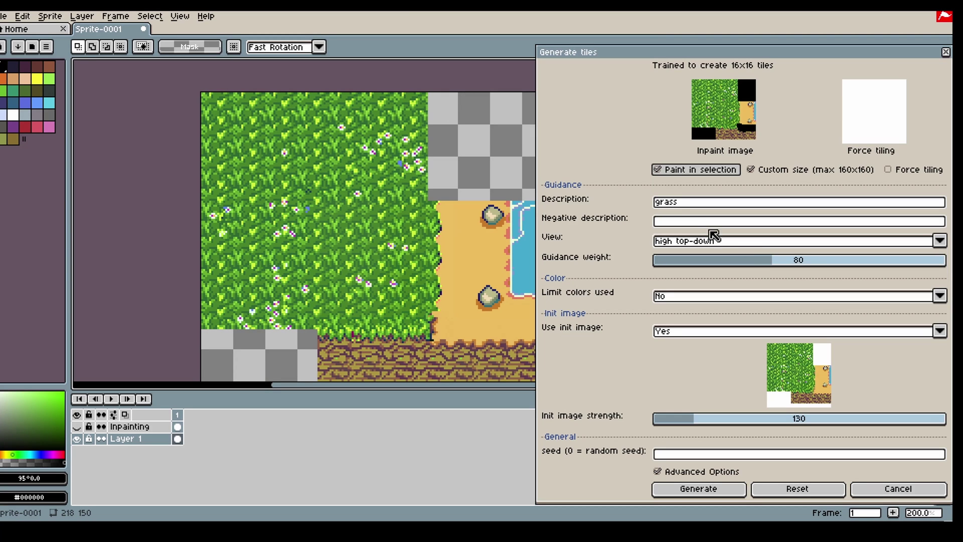
left_click_drag(775, 54, 731, 30)
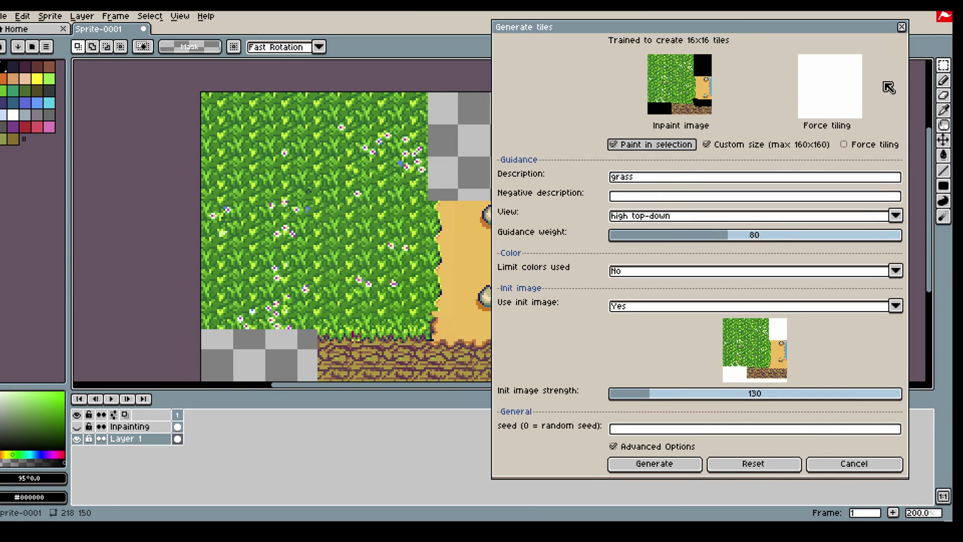
left_click(944, 80)
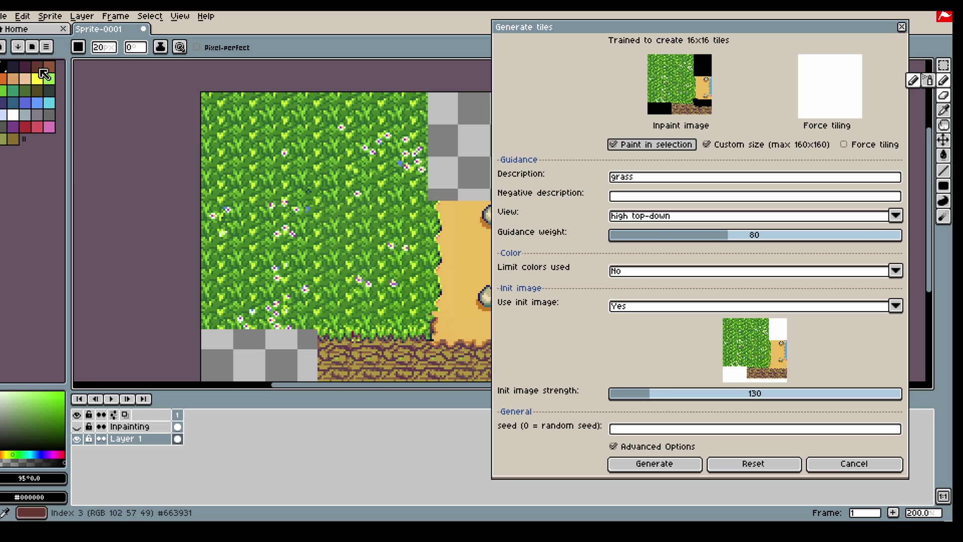
left_click(39, 69)
key("v")
key("b")
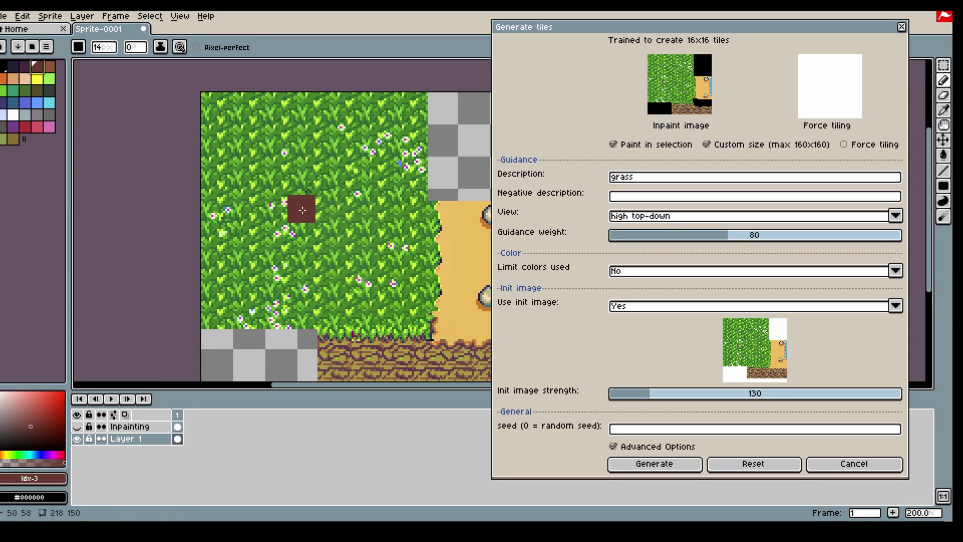
mouse_move(300, 214)
left_mouse_down()
mouse_move(302, 246)
mouse_move(300, 205)
left_mouse_up()
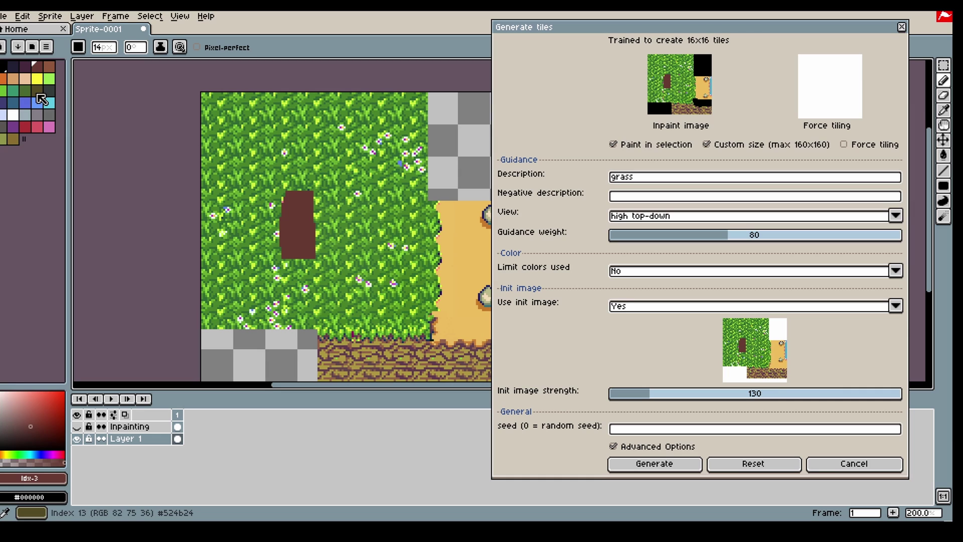
left_click(25, 91)
mouse_move(307, 191)
left_mouse_down()
mouse_move(282, 160)
mouse_move(321, 188)
mouse_move(317, 172)
mouse_move(318, 195)
mouse_move(303, 204)
left_mouse_up()
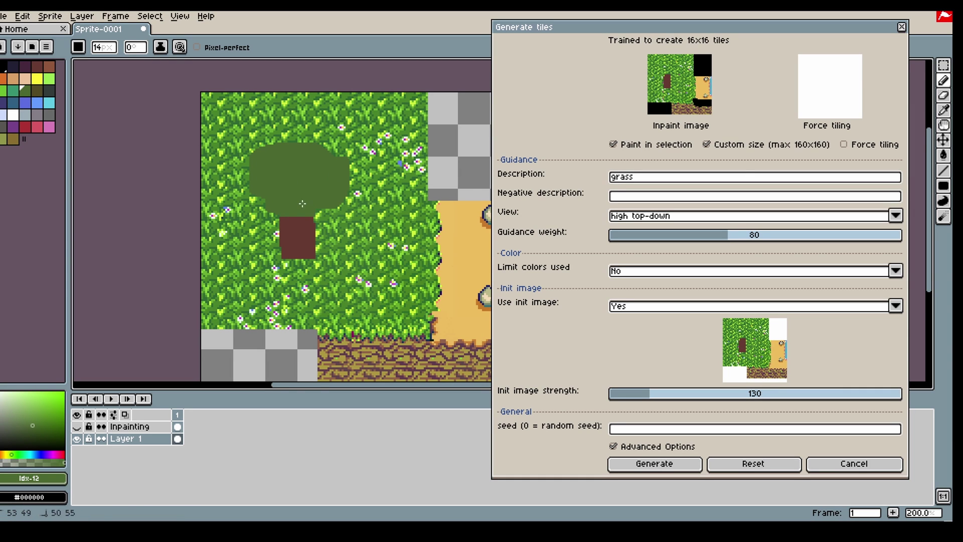
- Select a 64×64 px area around the painted tree and change the description to "tree"
left_click(943, 66)
left_click_drag(230, 121, 365, 256)
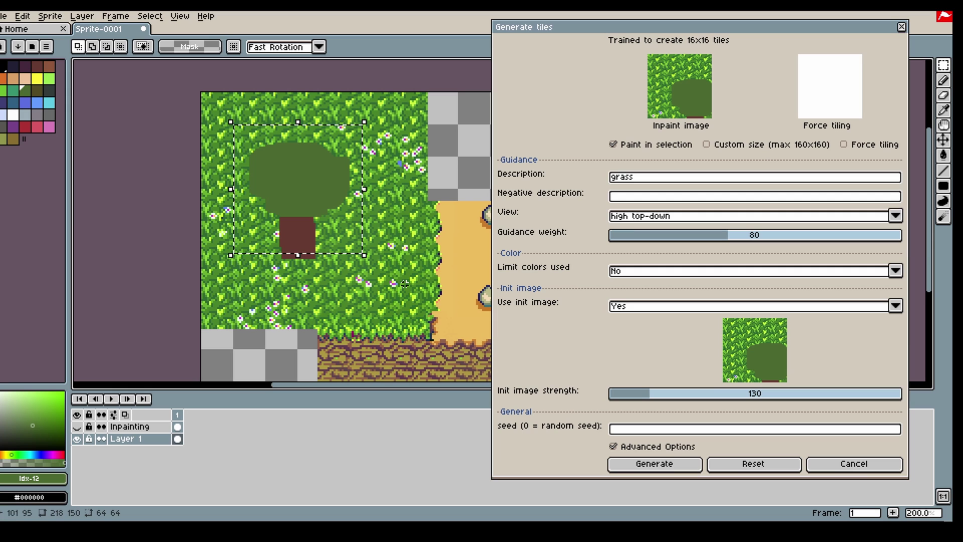
left_click_drag(237, 137, 366, 265)
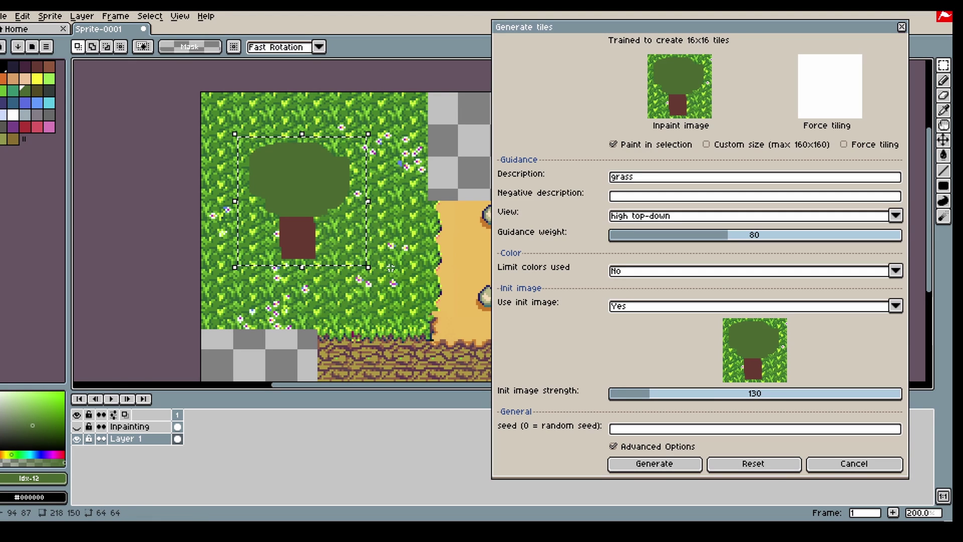
left_click_drag(664, 179, 538, 181)
type("tree")
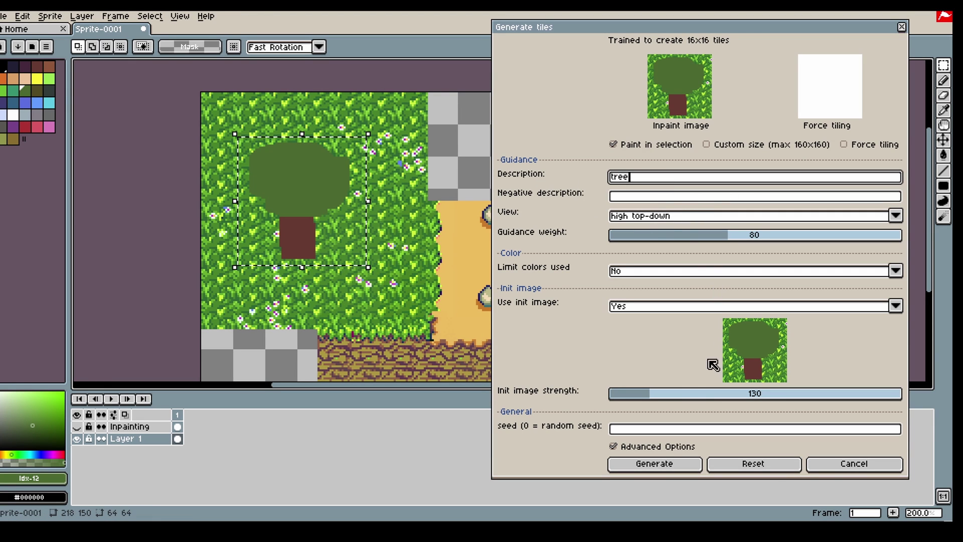
- Set the init image strength to 249, change the description to "large tree", and try to generate the tiles
left_click(673, 396)
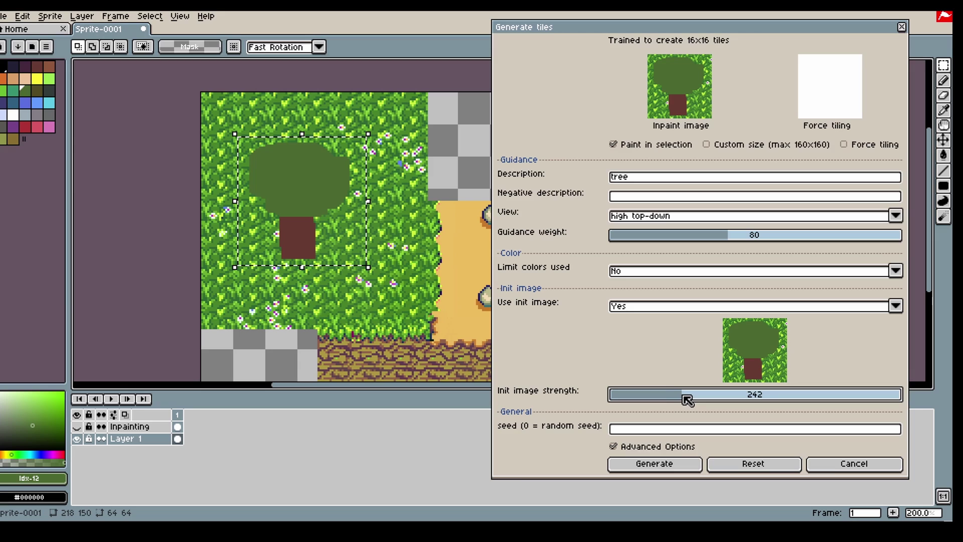
left_click(685, 469)
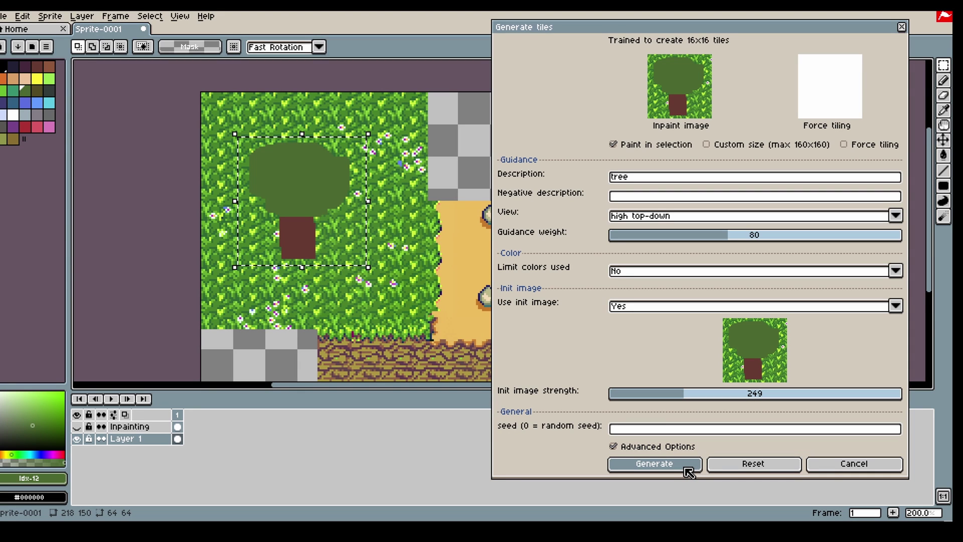
left_click_drag(646, 178, 558, 182)
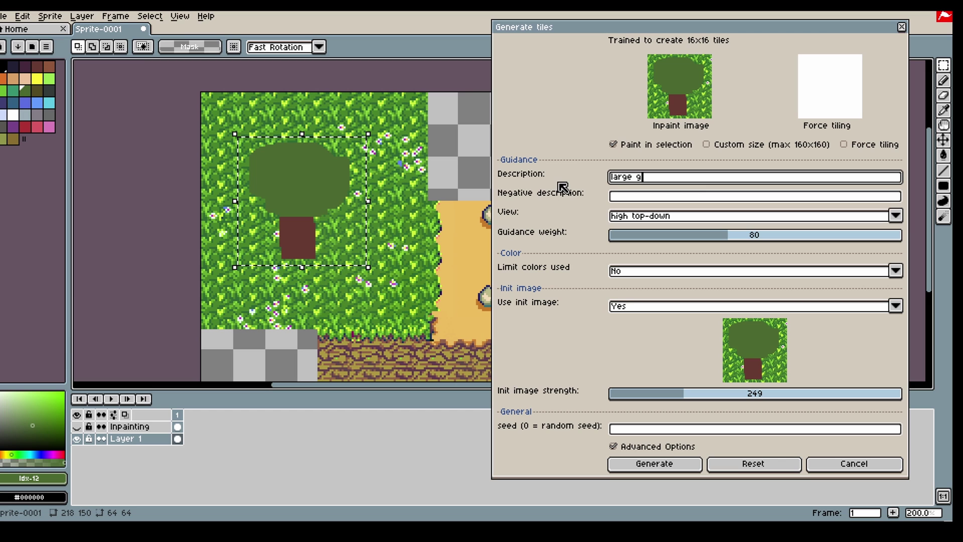
left_click(657, 468)
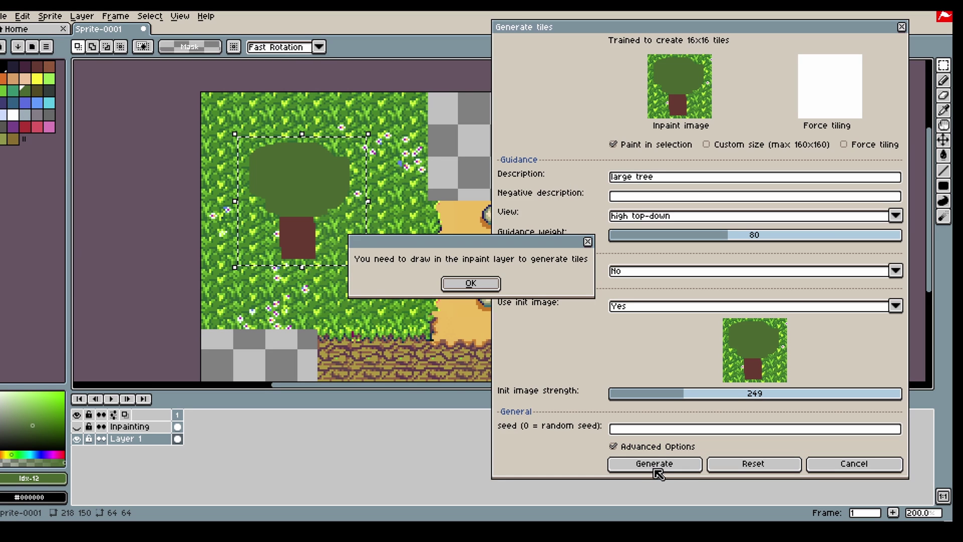
left_click(470, 284)
- Show the Inpainting layer and mask the painted tree's crown and trunk on it with a 14 px black pencil
left_click(76, 427)
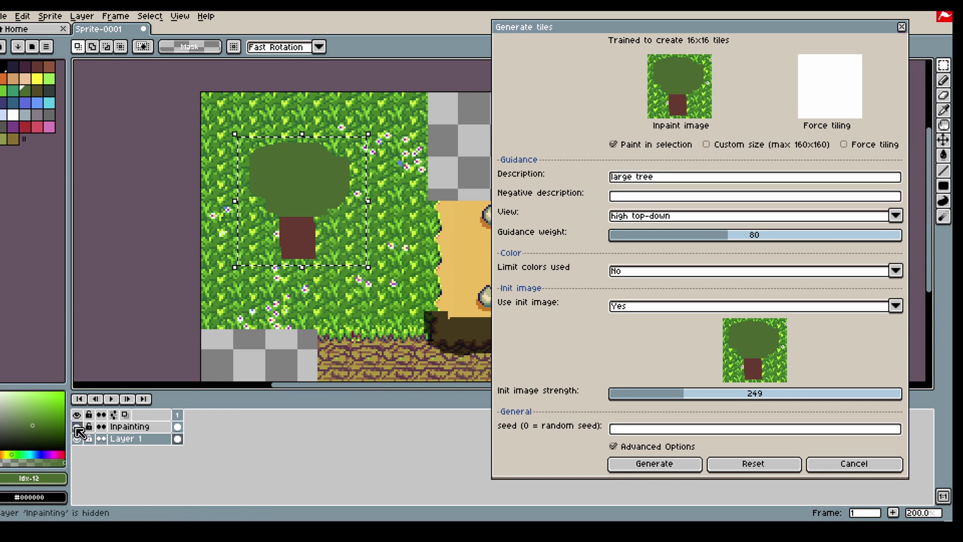
key("b")
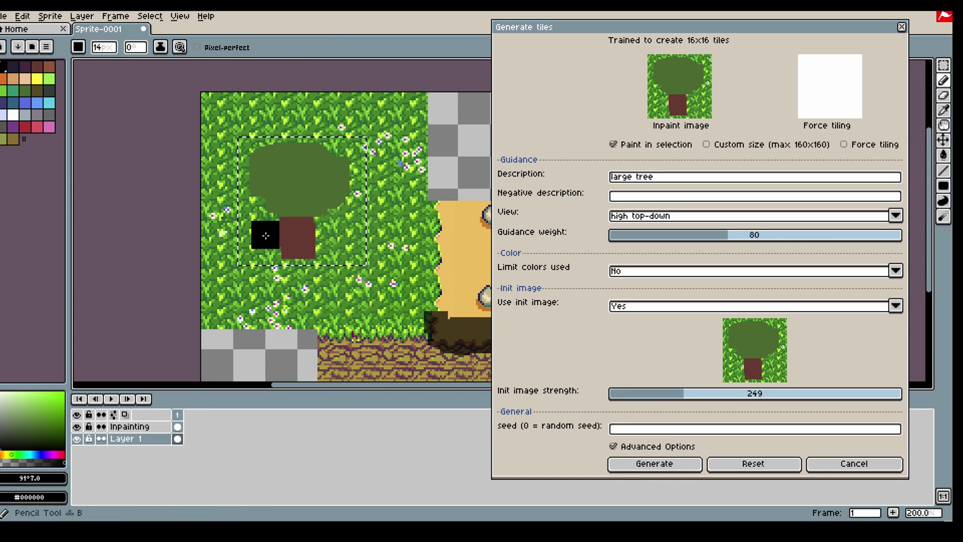
left_click(177, 427)
left_click_drag(277, 238, 298, 242)
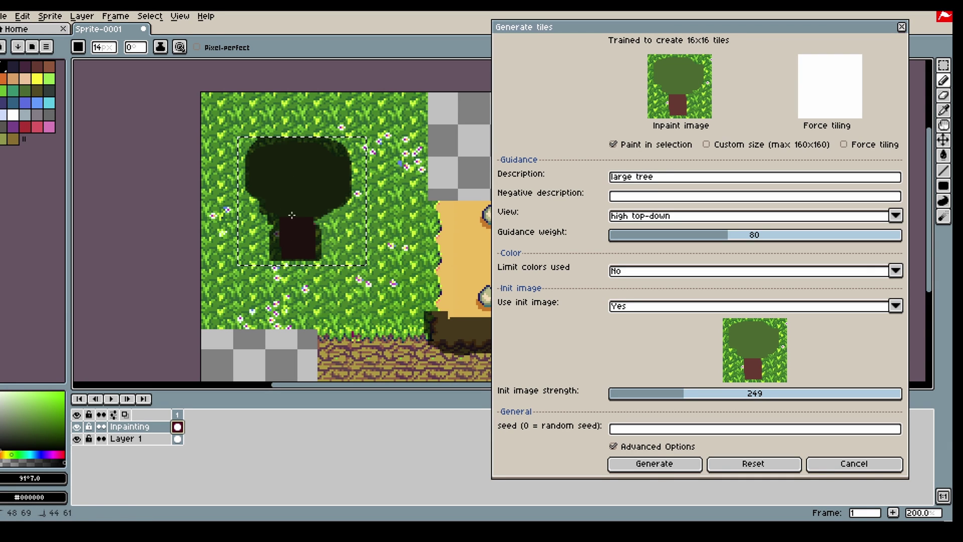
- Generate the large tree with an init image strength of 298, then hide the Inpainting layer and clear the selection to inspect it
left_click(701, 395)
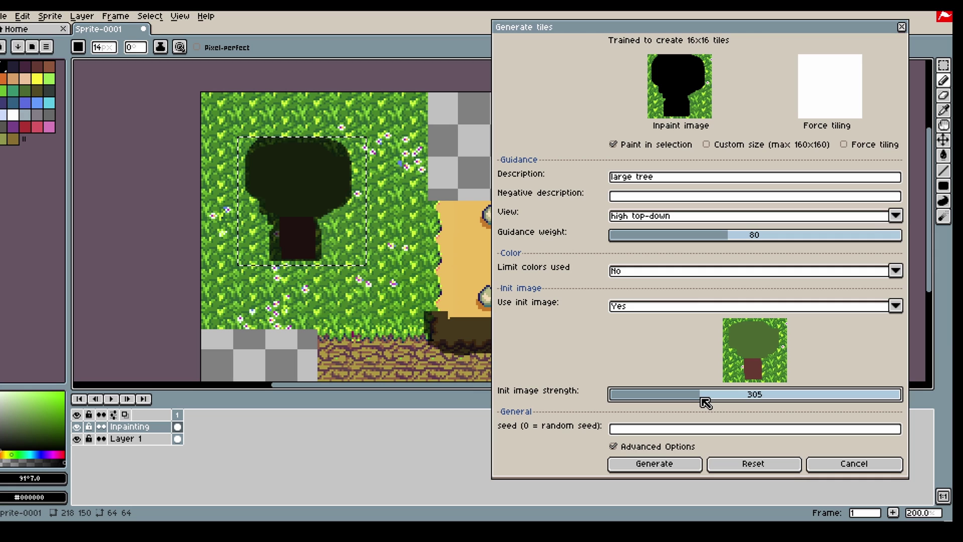
left_click(663, 465)
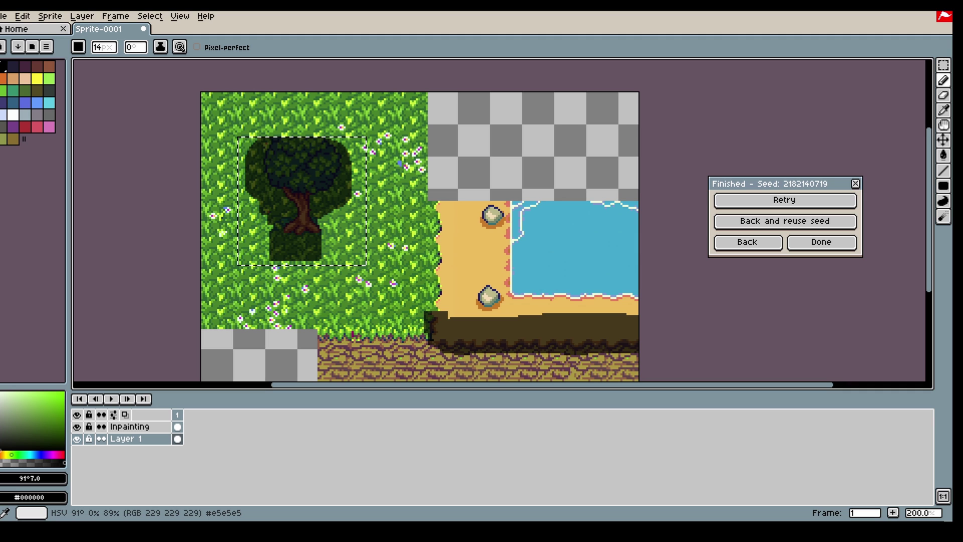
left_click(76, 426)
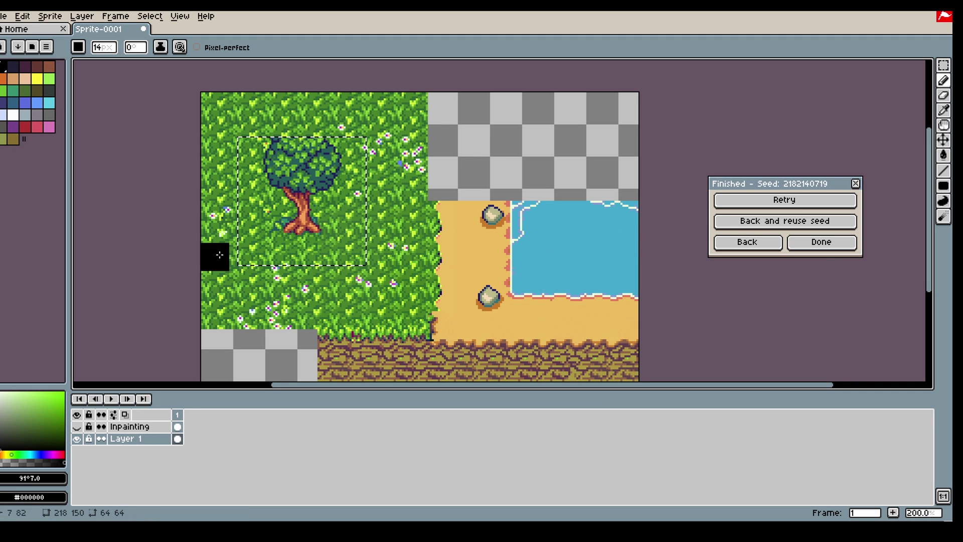
scroll(261, 128, "up", 1)
left_click(943, 65)
left_click(493, 134)
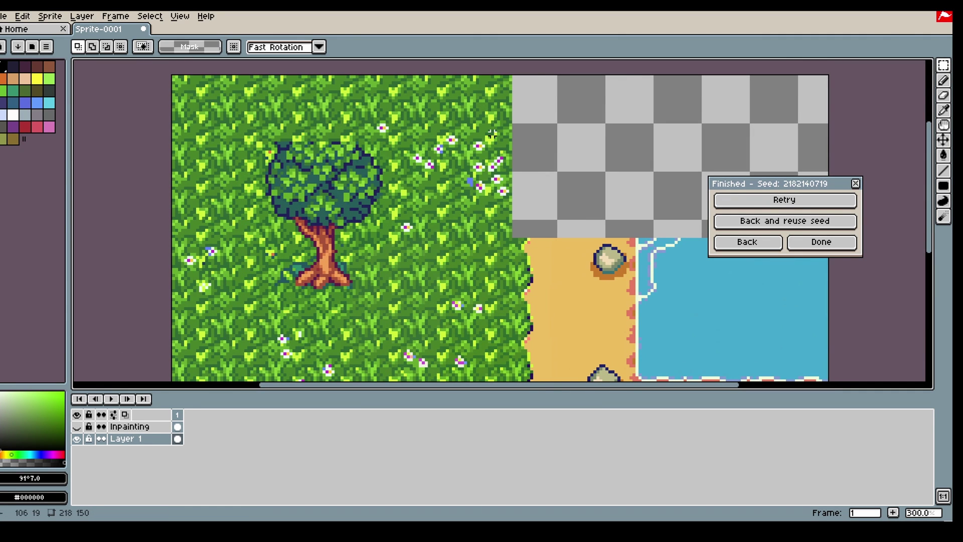
- Return to the generator settings and select a 64×64 px area around the tree that includes grass above its crown
left_click(768, 244)
left_click_drag(251, 94, 448, 291)
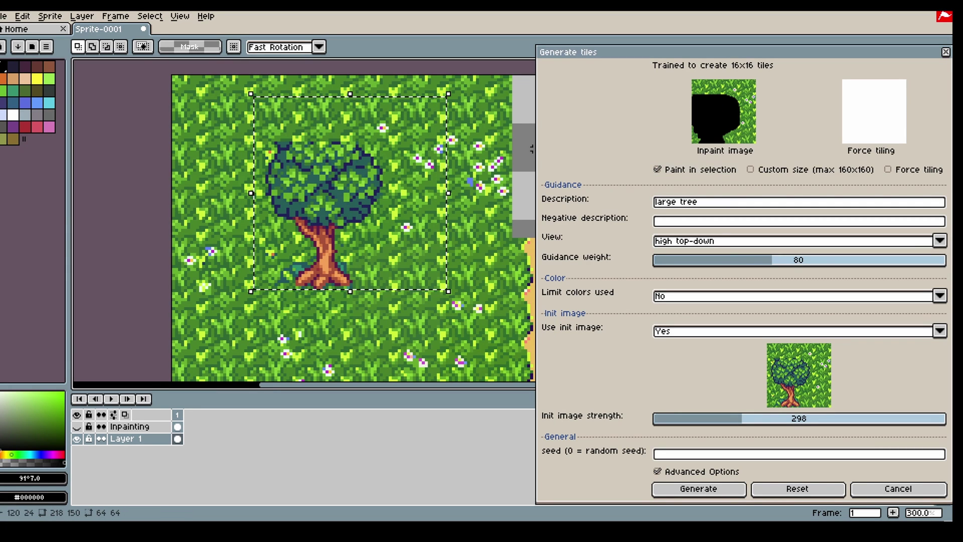
left_click_drag(834, 53, 774, 27)
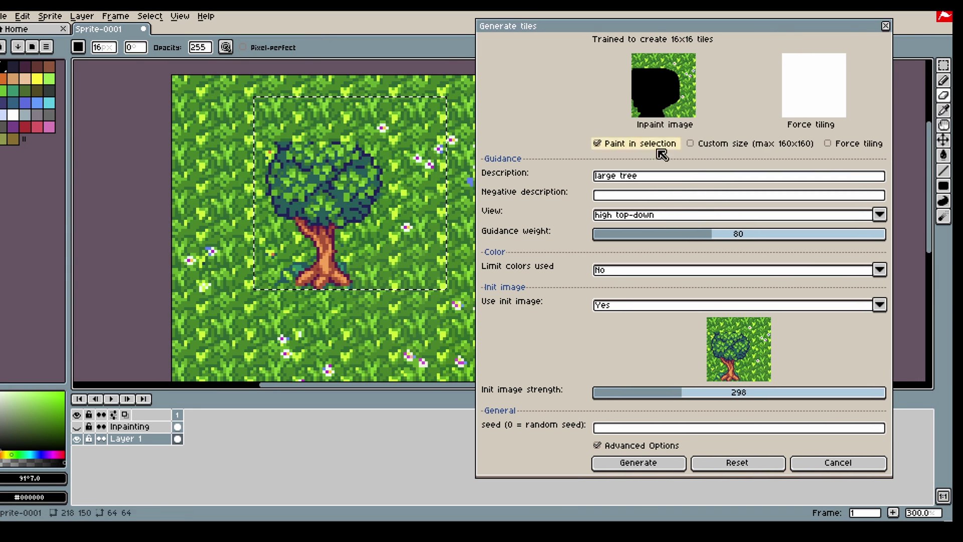
- On the Inpainting layer, erase the old mask over the tree and paint a 14 px black mask over the crown's flat top
left_click(76, 427)
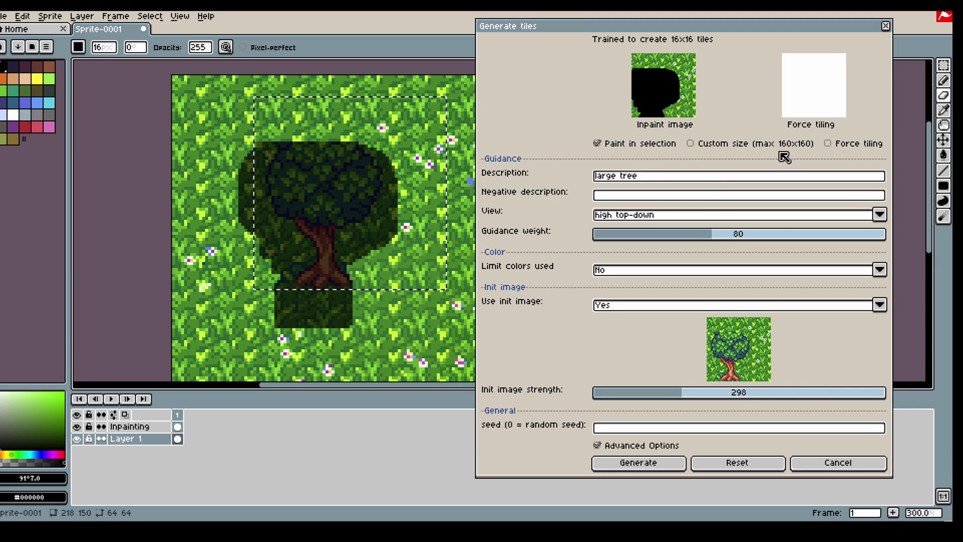
left_click(178, 427)
left_click_drag(274, 251, 419, 250)
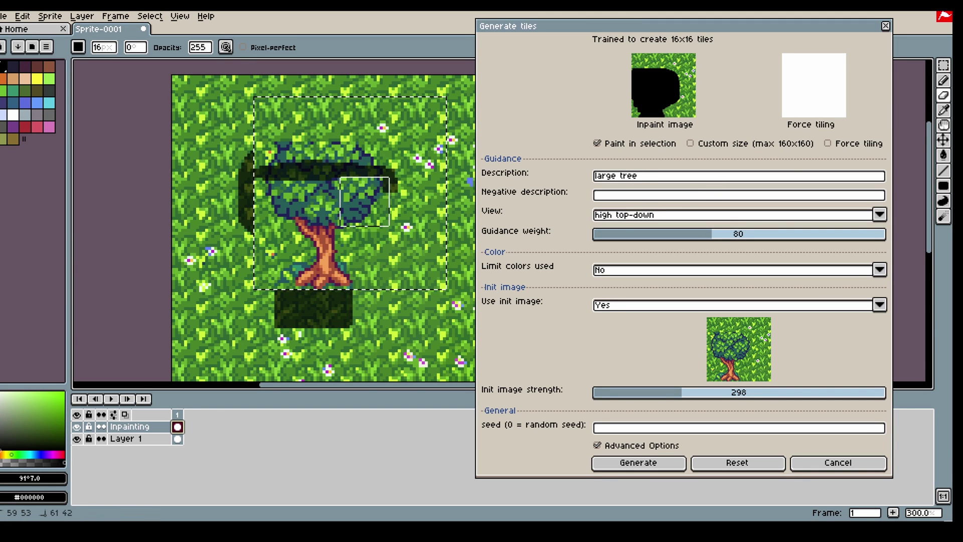
left_click(178, 439)
key("b")
left_click(178, 427)
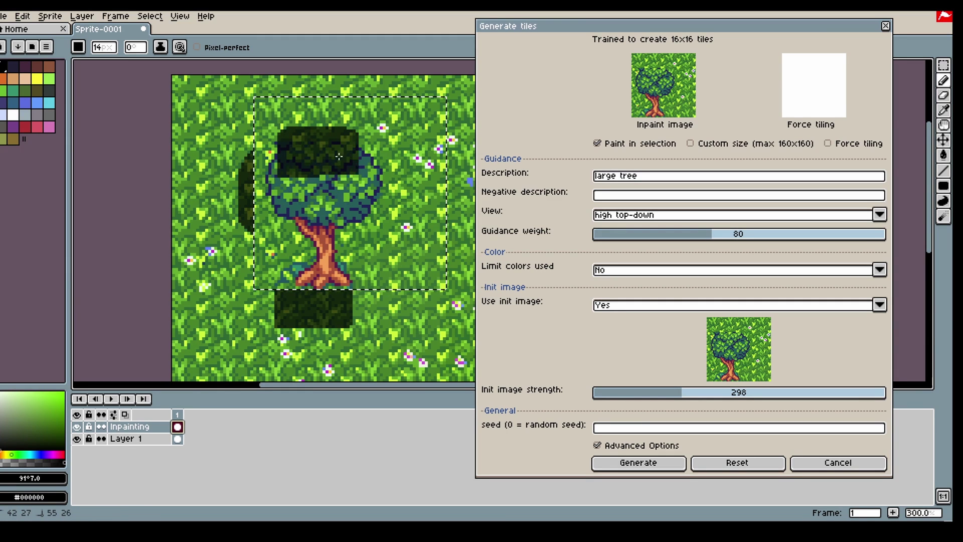
- Set the init image option to No, regenerate the masked treetop, and hide the Inpainting layer
left_click(663, 305)
left_click(636, 332)
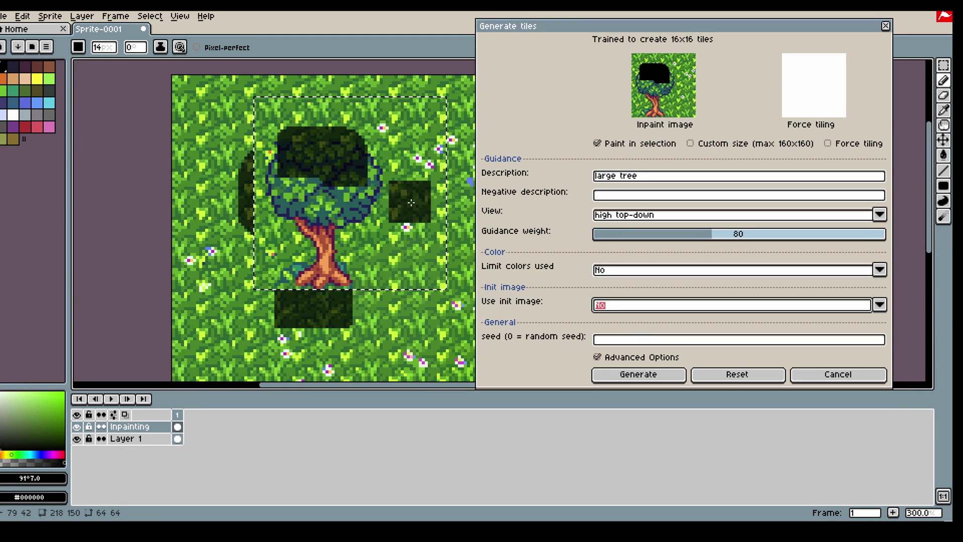
left_click(655, 376)
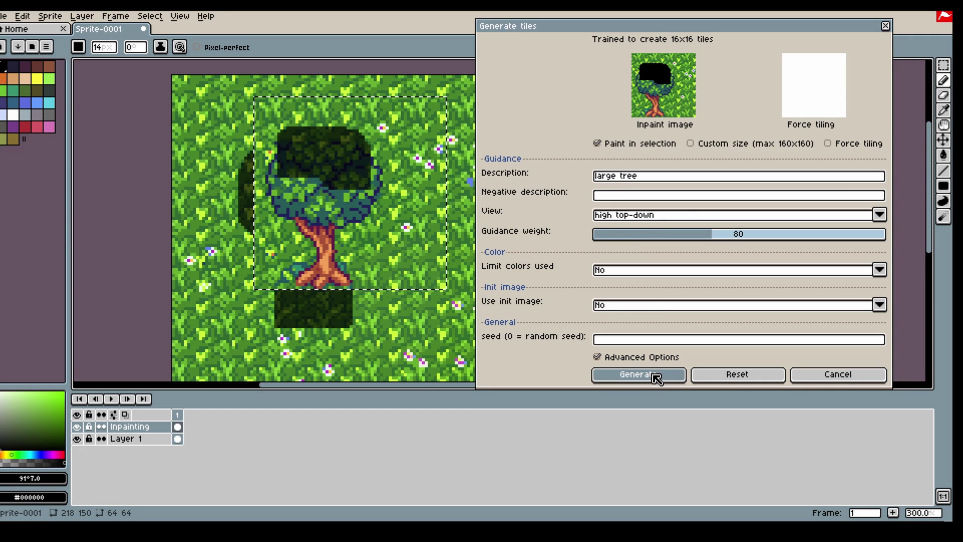
left_click(77, 427)
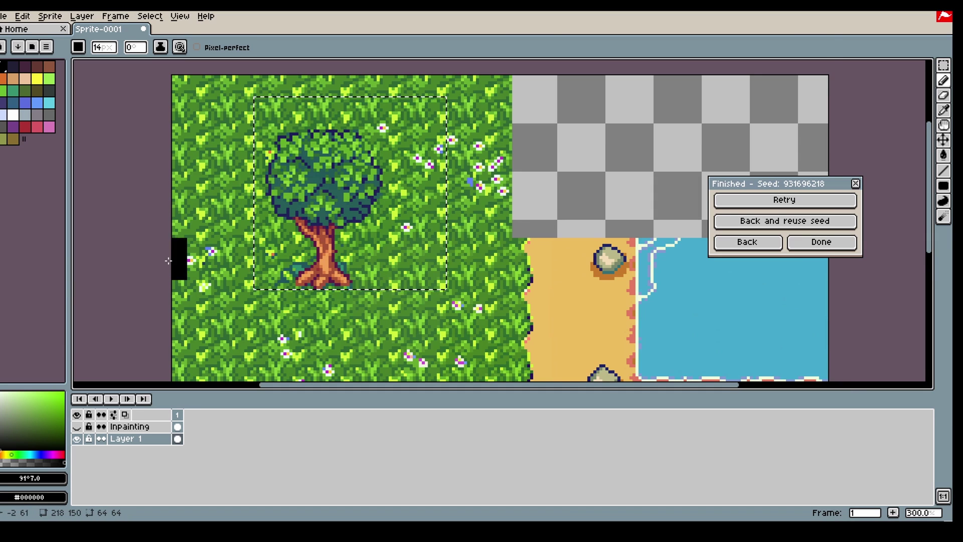
- Select a 64×64 px area of grass beside the beach and paint a horizontal #663931 brown bar in it with the 14 px pencil
scroll(175, 258, "down", 1)
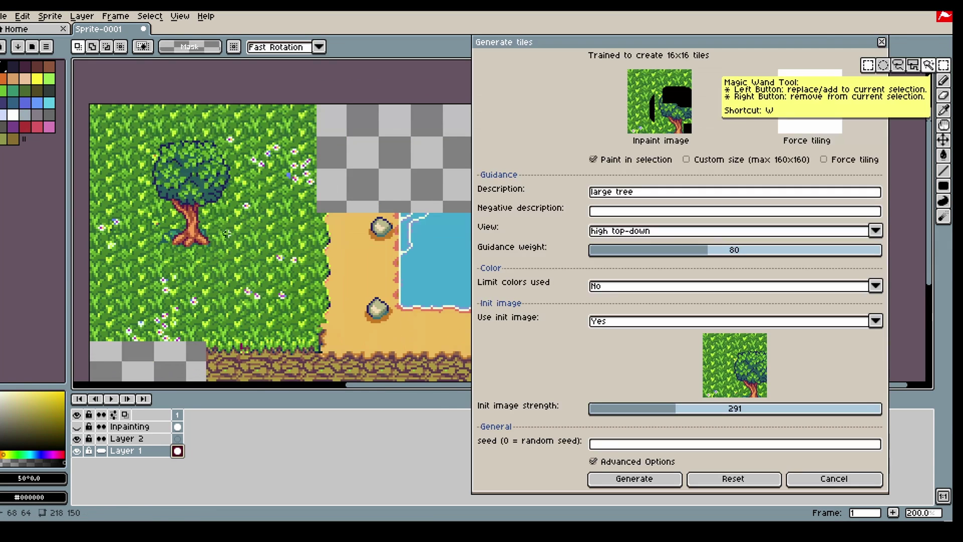
left_click_drag(201, 246, 307, 333)
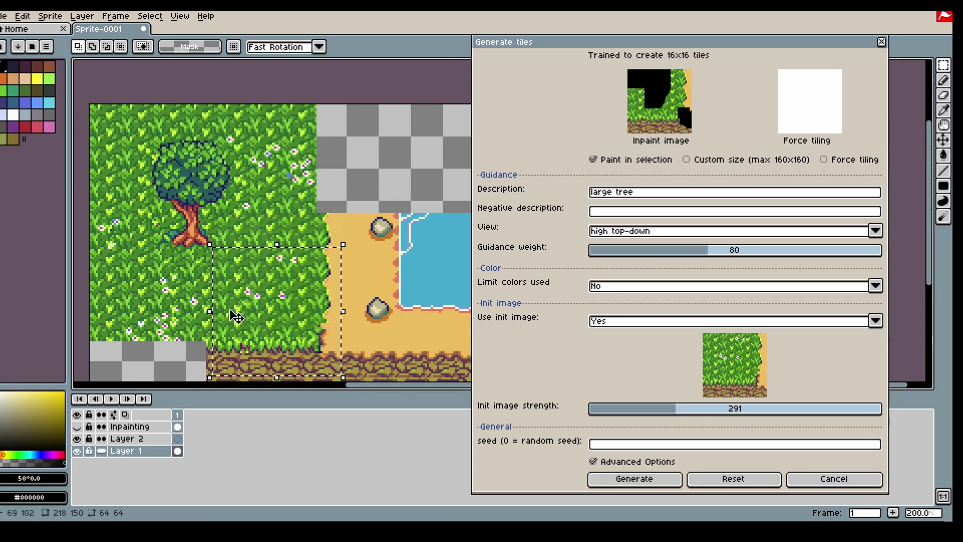
left_click(946, 80)
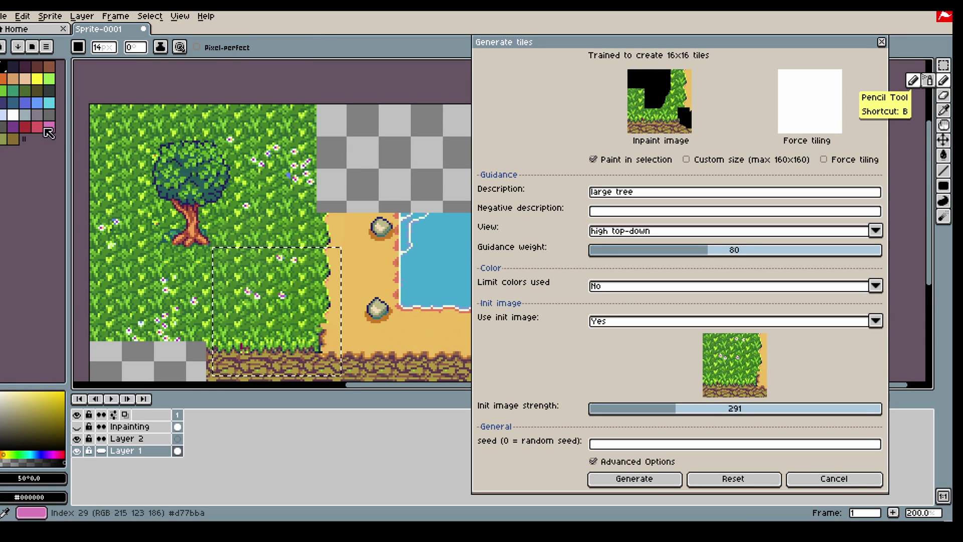
left_click(37, 65)
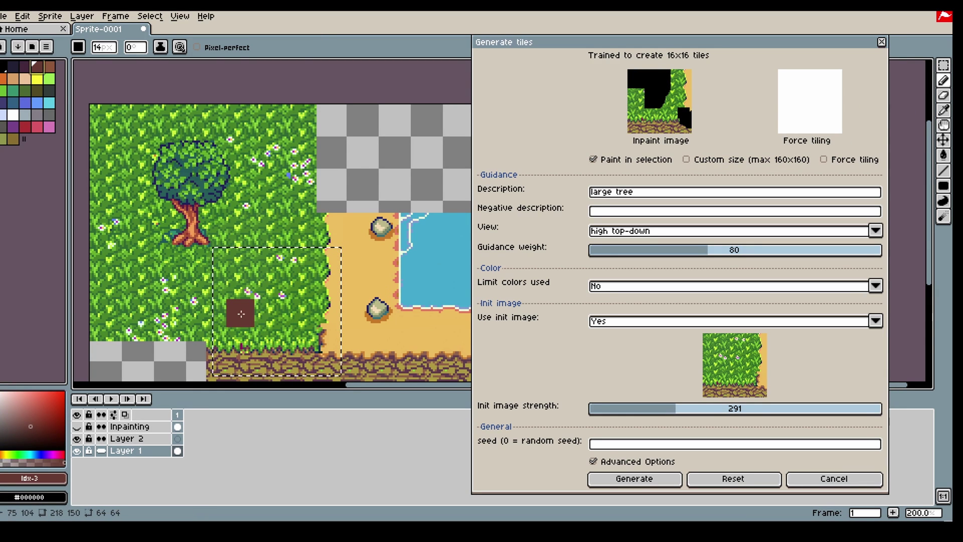
left_click_drag(241, 313, 290, 314)
- Show the Inpainting layer, erase the old mask inside the selection, and paint a new black mask over the brown bar
left_click(179, 427)
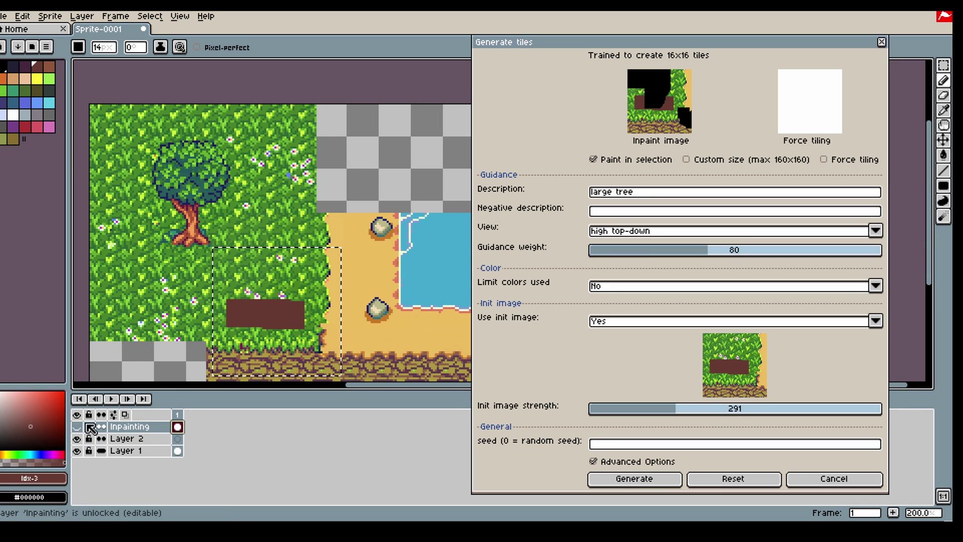
left_click(77, 426)
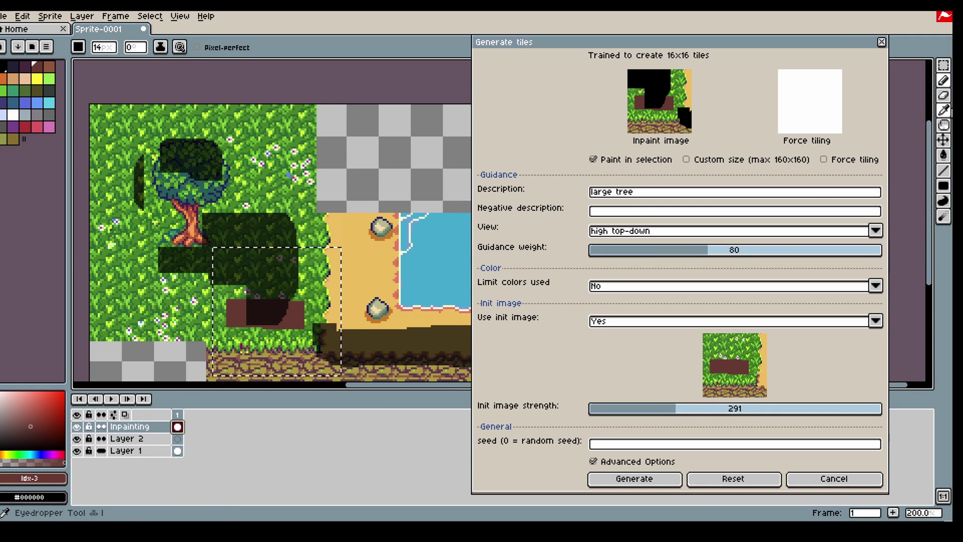
left_click(945, 96)
left_click_drag(304, 245, 346, 281)
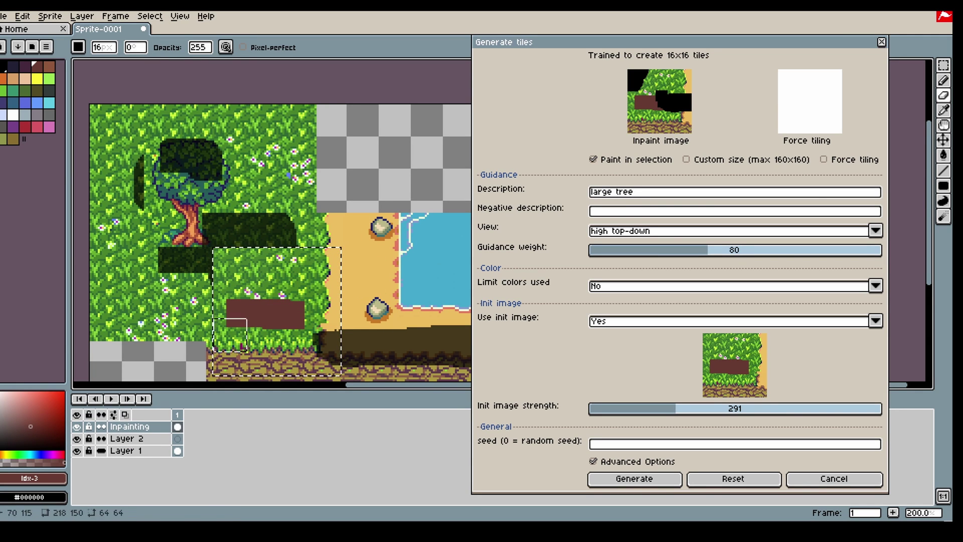
key("b")
left_click(234, 309)
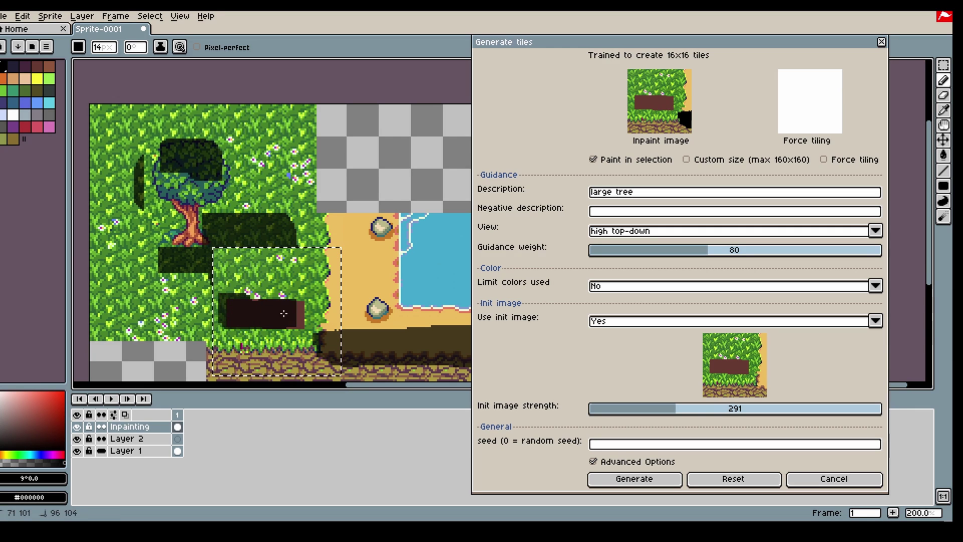
- Generate a "bench" from the brown bar with an init image strength of 281, and hide the Inpainting layer
left_click(668, 194)
type("bench")
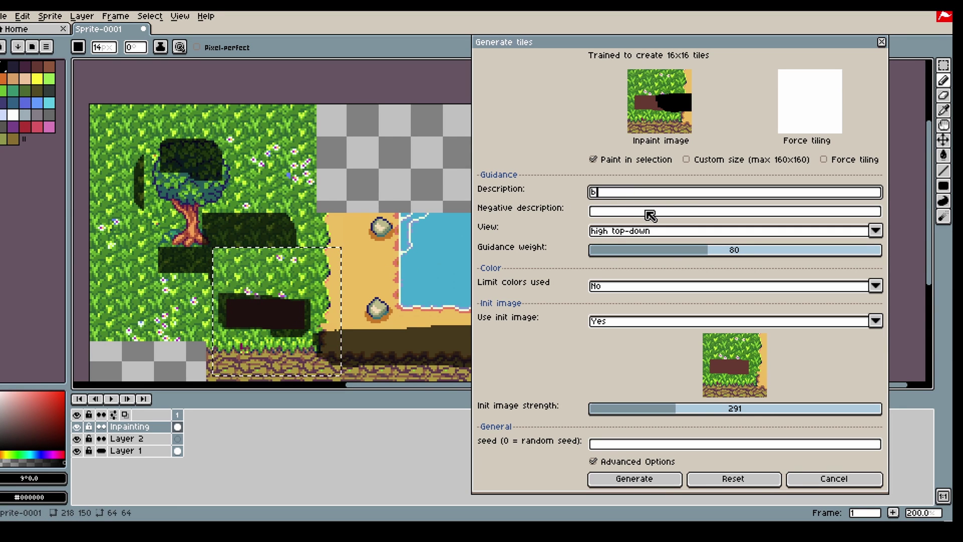
left_click(668, 410)
left_click(652, 480)
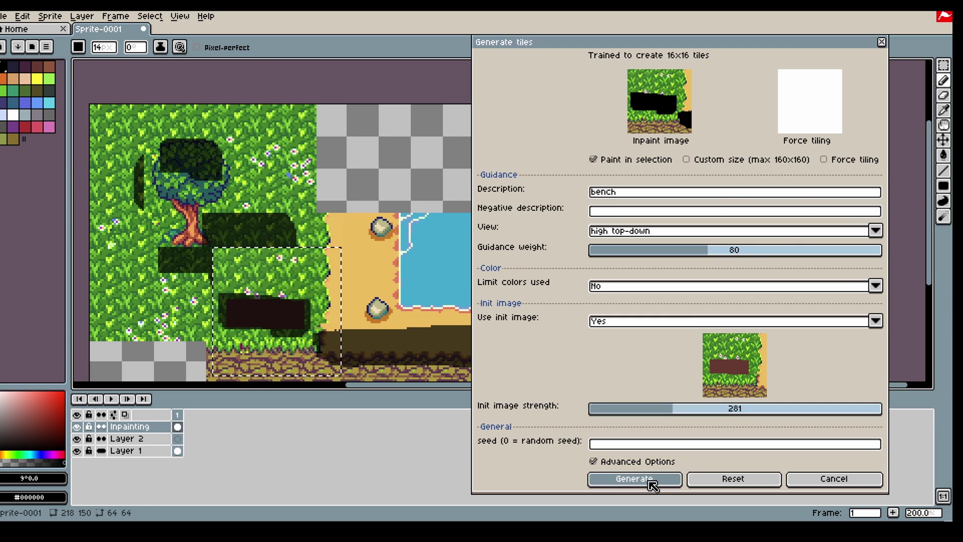
left_click_drag(929, 185, 929, 215)
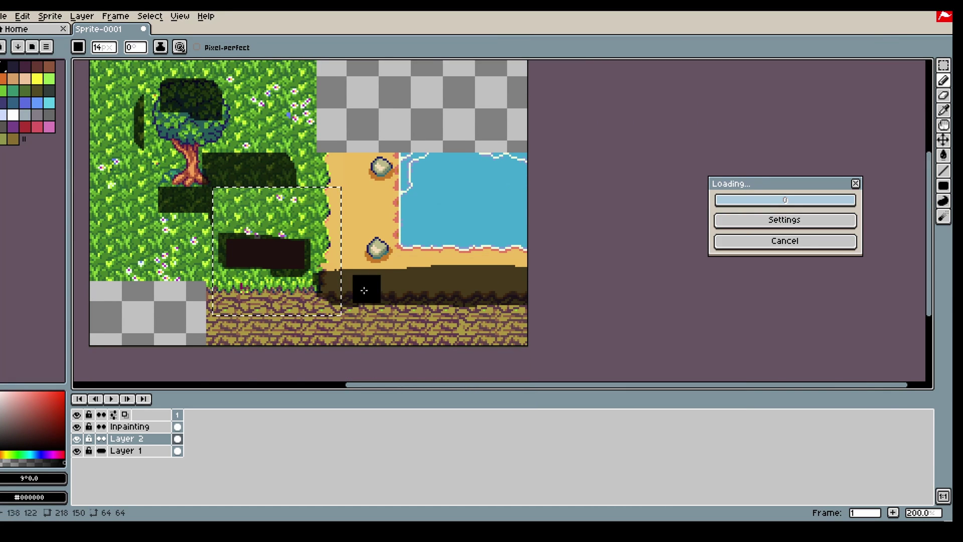
scroll(247, 241, "up", 1)
left_click(76, 427)
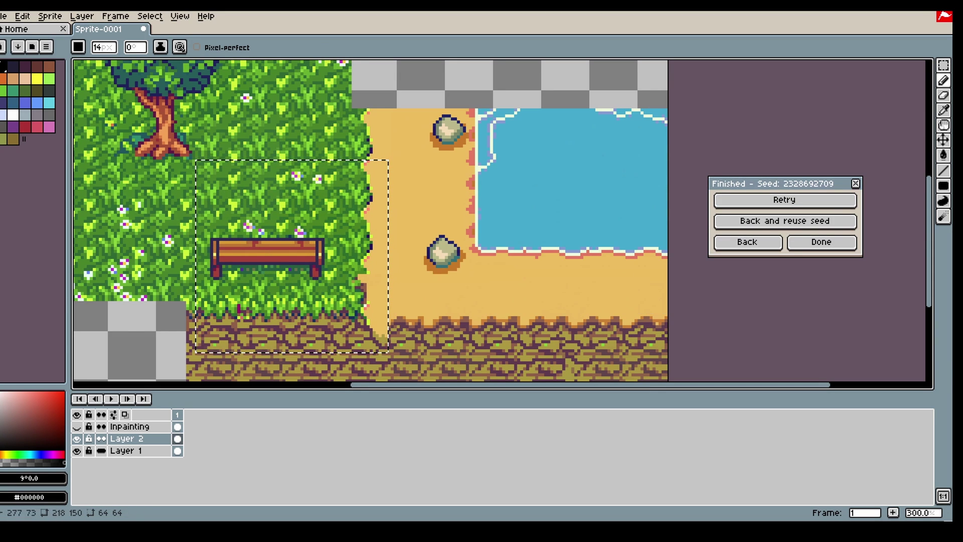
- Paint the empty area above the grass with #663931 brown on Layer 2, using a 27 px pencil
key("m")
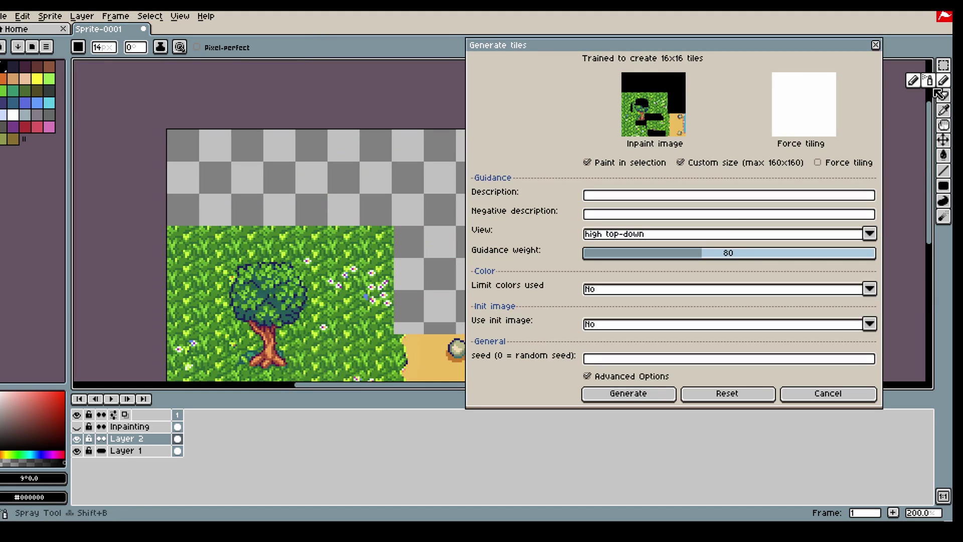
left_click(49, 66)
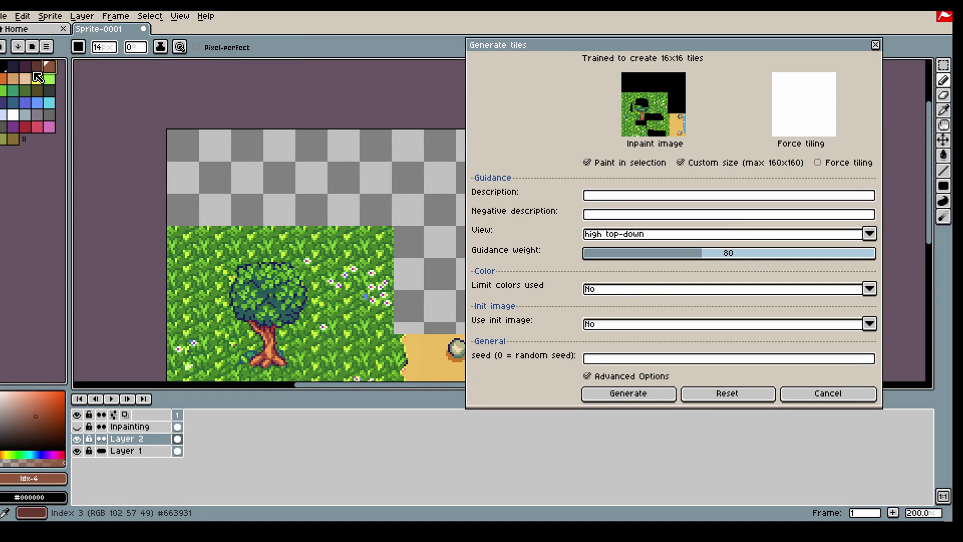
left_click(37, 66)
key("g")
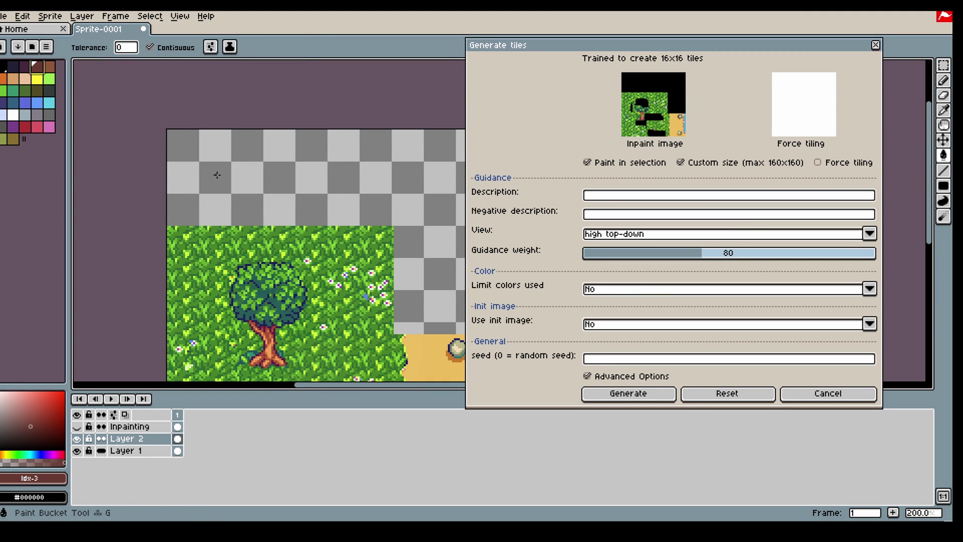
key("b")
scroll(233, 186, "down", 5)
key("plus")
key("plus")
key("plus")
key("plus")
key("plus")
key("plus")
key("plus")
key("plus")
mouse_move(233, 185)
left_mouse_down()
mouse_move(196, 182)
mouse_move(204, 200)
mouse_move(190, 203)
mouse_move(363, 204)
mouse_move(366, 168)
mouse_move(284, 179)
mouse_move(214, 172)
left_mouse_up()
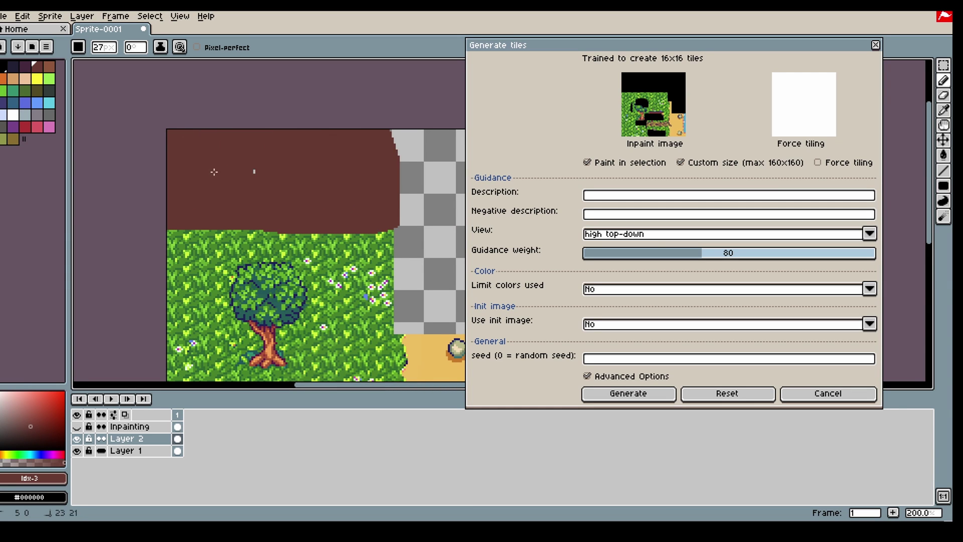
left_click(944, 65)
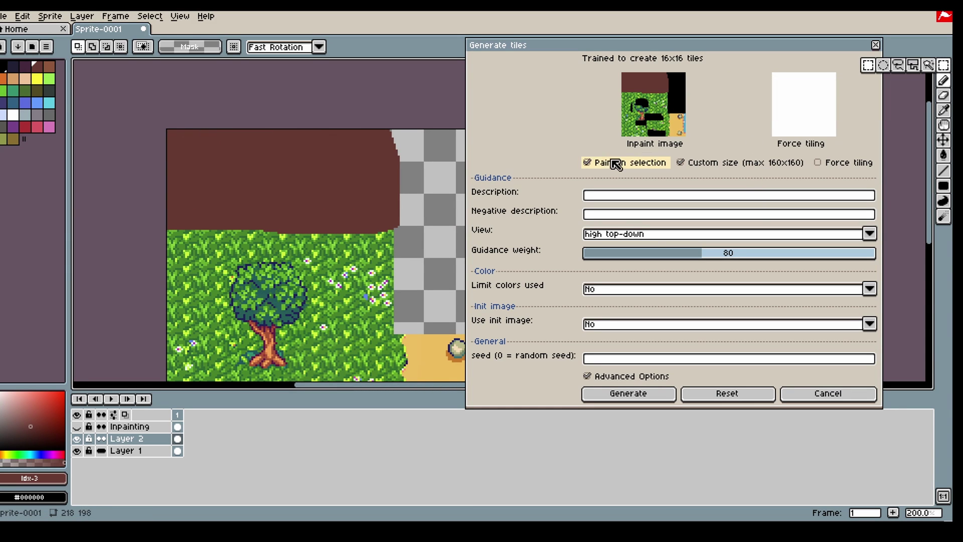
- Turn off the custom size and set up a "grass to mountain" generation over the brown area's upper-left corner with init image strength 193
left_click(714, 171)
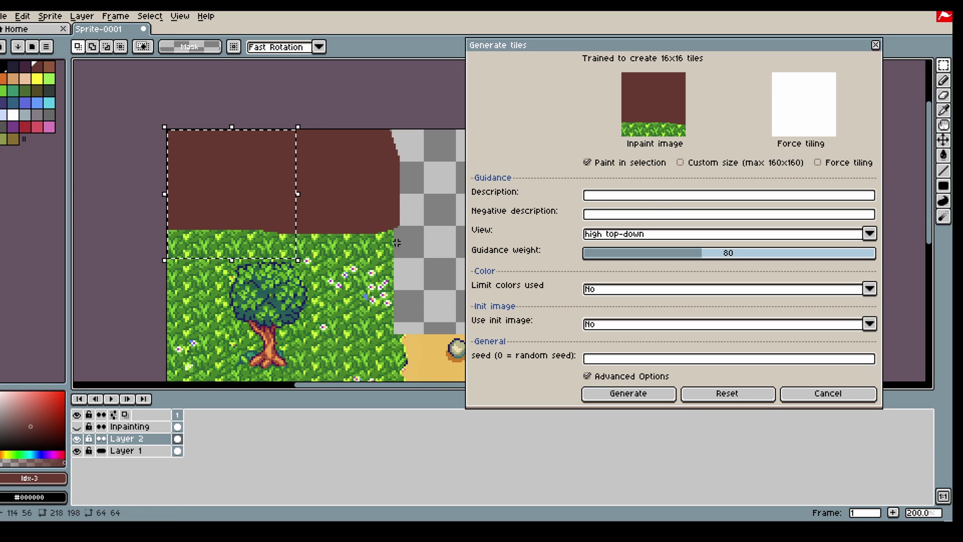
left_click(630, 196)
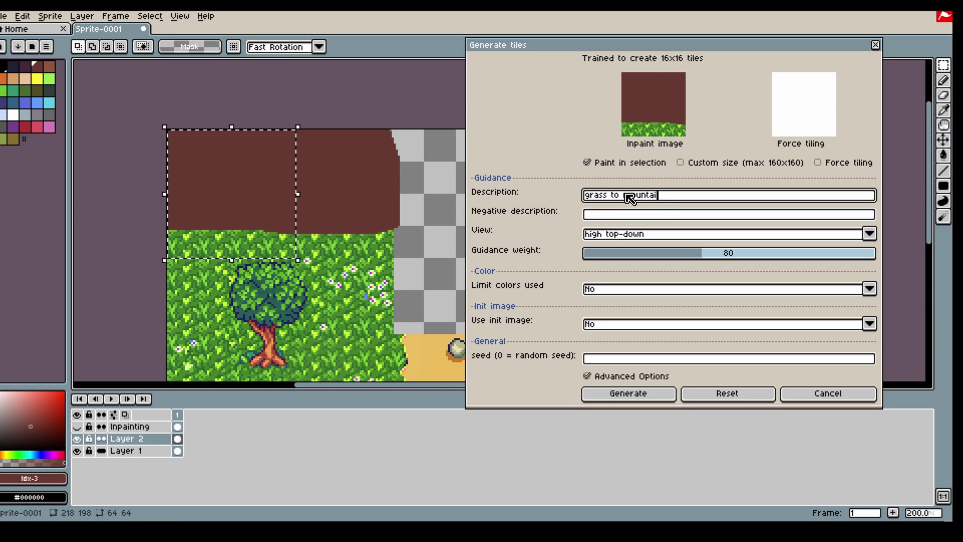
left_click(629, 324)
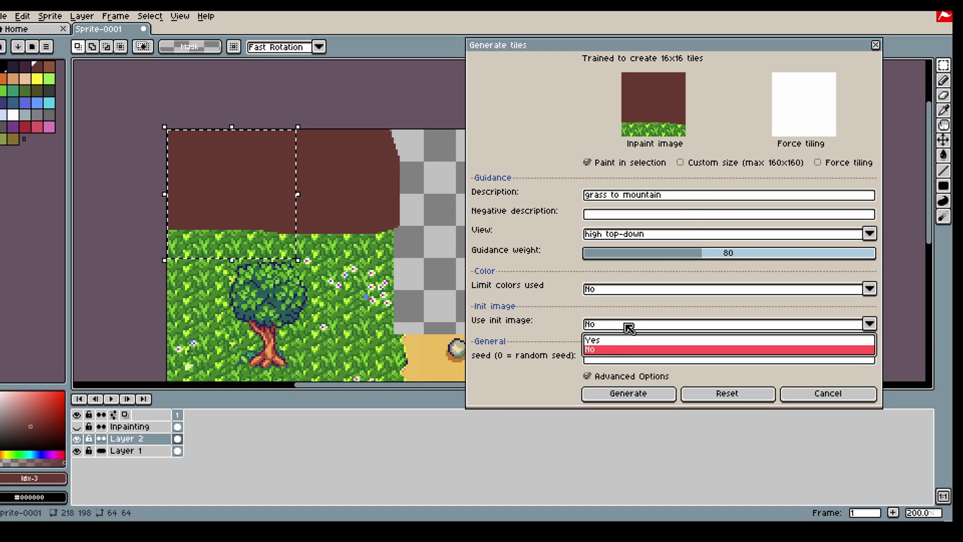
left_click(620, 342)
left_click_drag(646, 412, 657, 412)
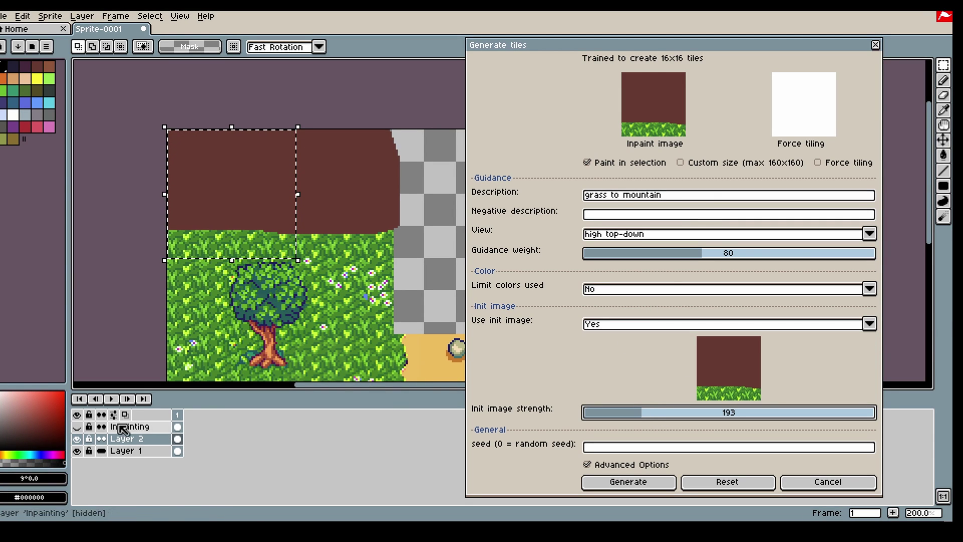
- Mask the selected brown area in black on the Inpainting layer with the 27 px pencil, and generate the mountain tiles there
left_click(76, 427)
key("b")
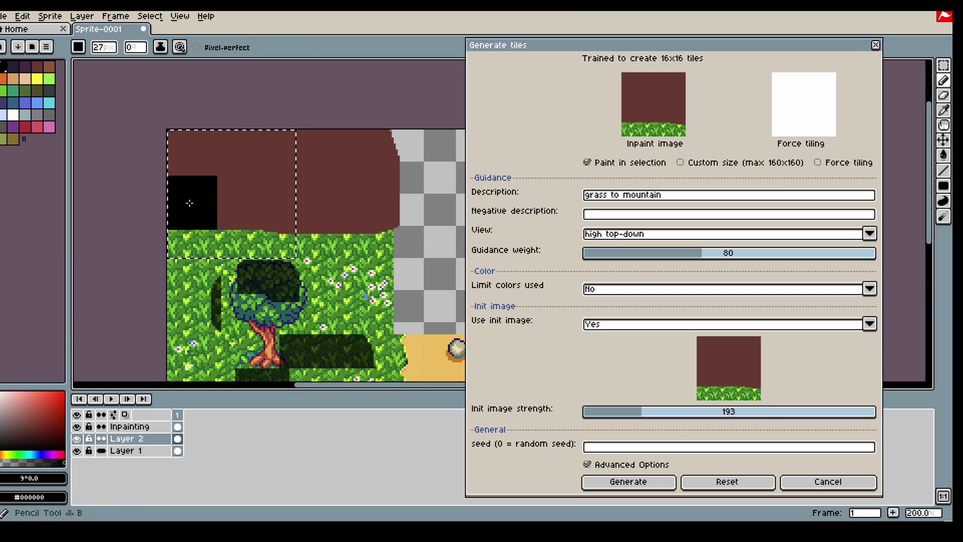
left_click(177, 426)
left_click_drag(185, 209, 275, 214)
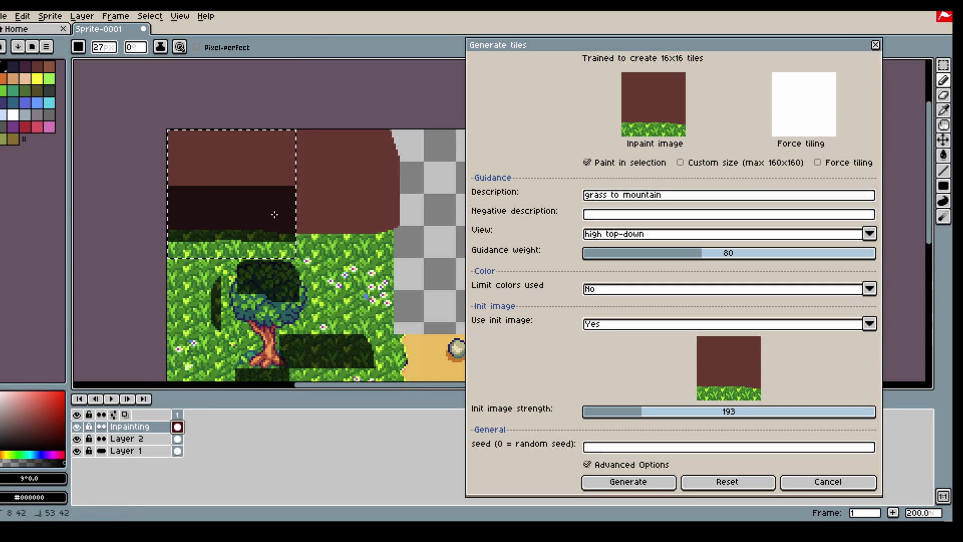
left_click_drag(187, 171, 182, 175)
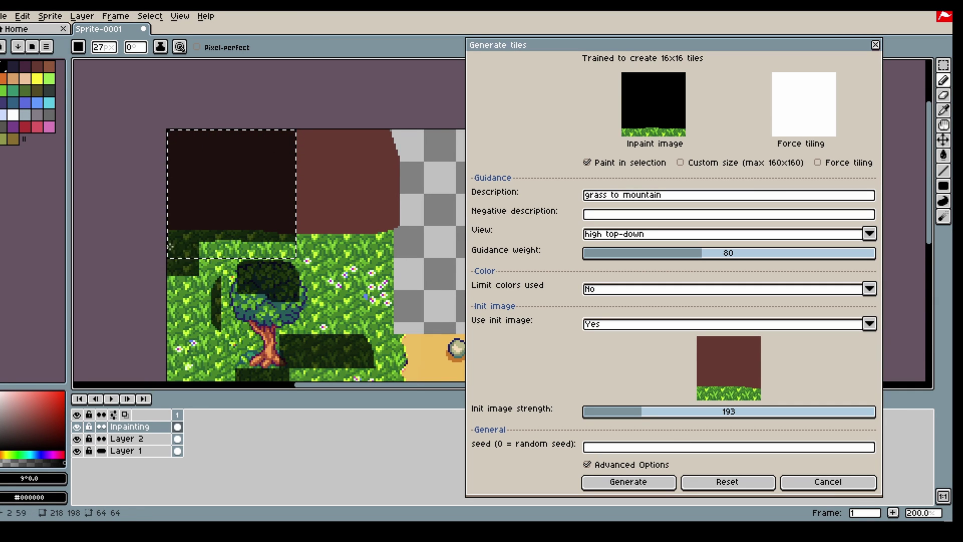
left_click(641, 482)
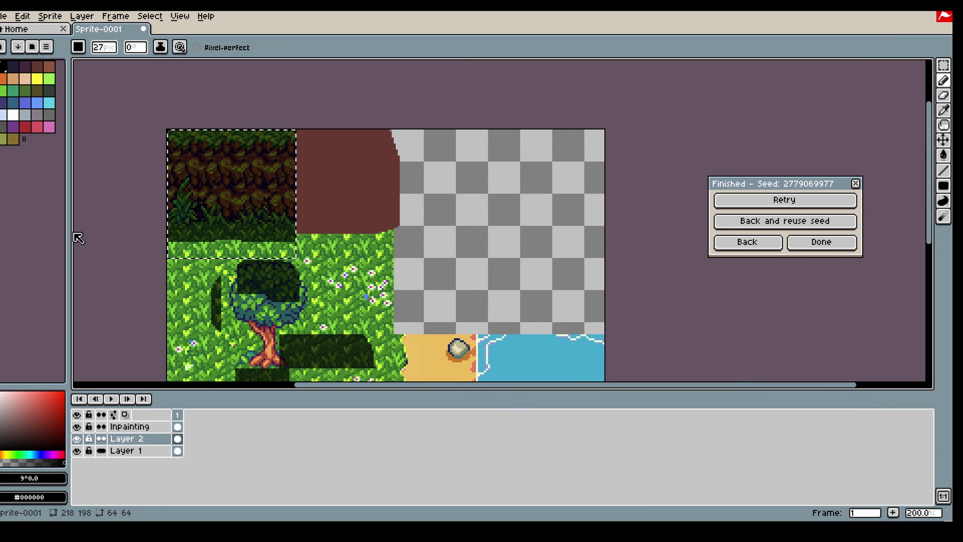
left_click(80, 427)
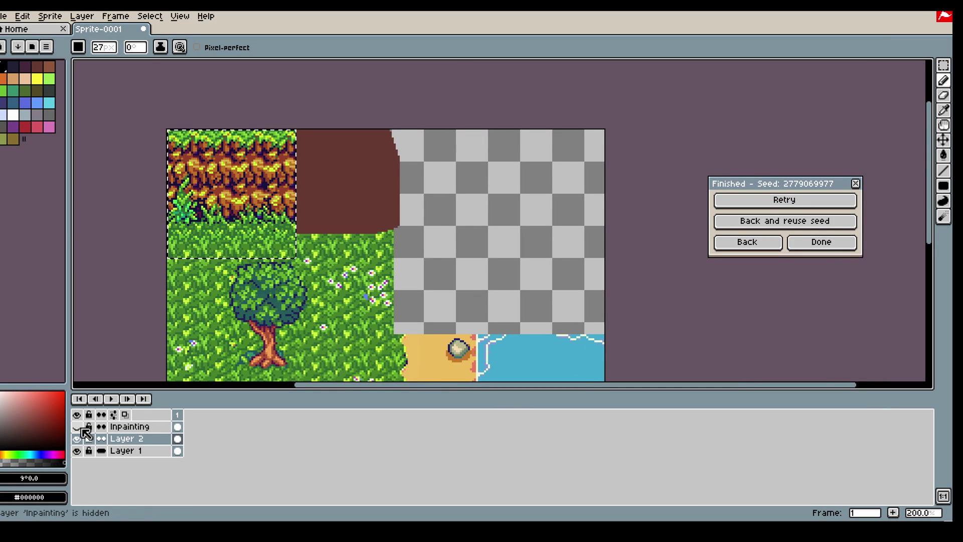
- Return to the generation settings, enable the custom size, and select a 113×60 px area covering the new cliff and the remaining brown
left_click(943, 65)
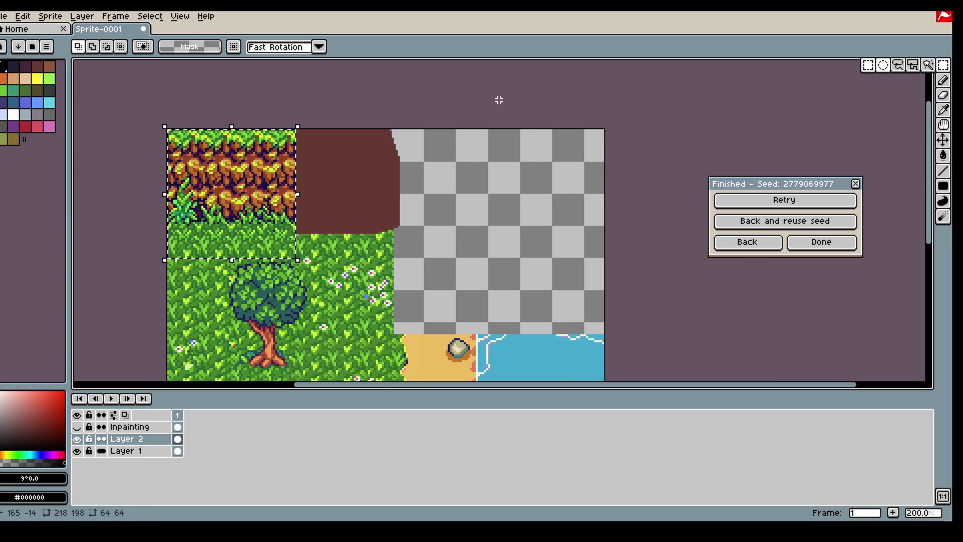
left_click(747, 242)
left_click_drag(187, 130, 395, 229)
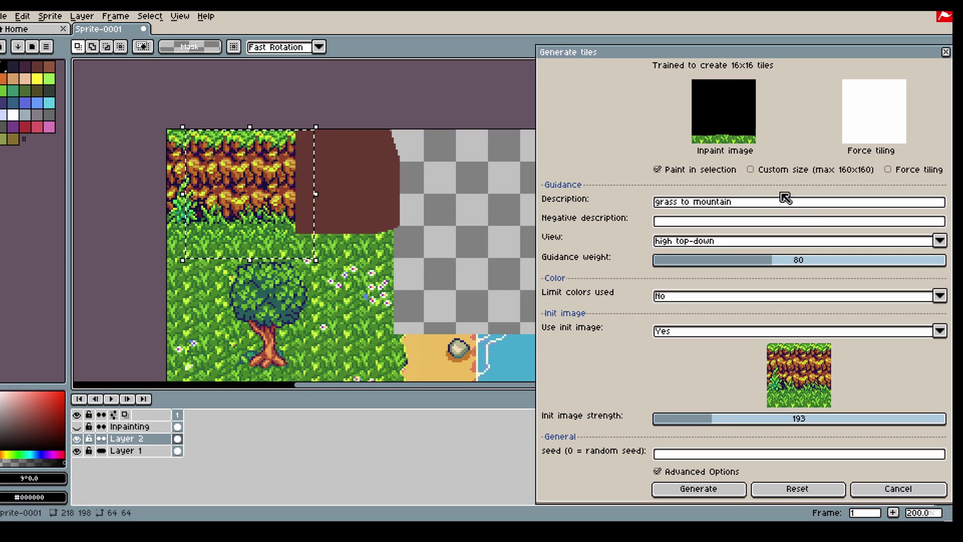
left_click(750, 169)
left_click_drag(132, 120, 393, 249)
- Redo the Inpainting mask so it covers the remaining brown instead of the finished cliff, and generate the cliff's continuation
left_click(77, 427)
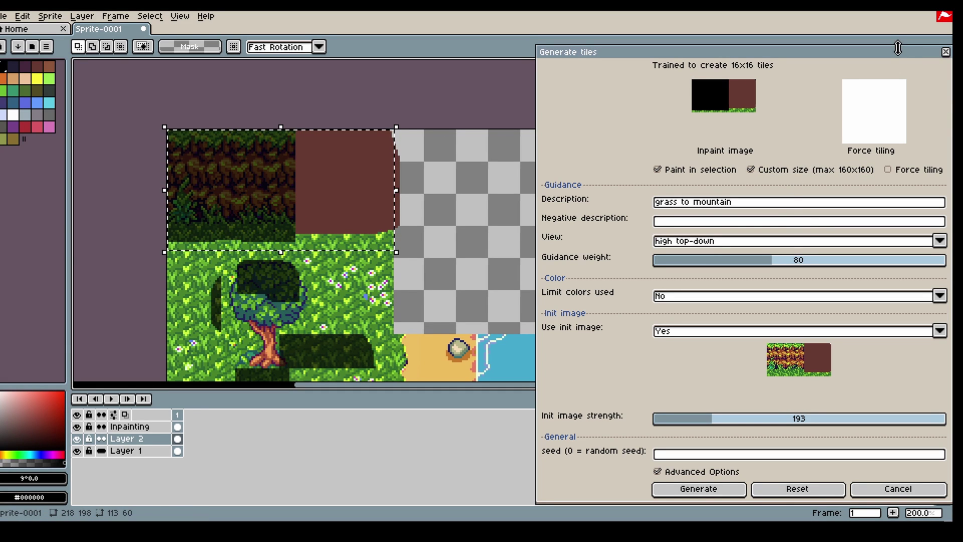
left_click_drag(898, 48, 852, 40)
key("b")
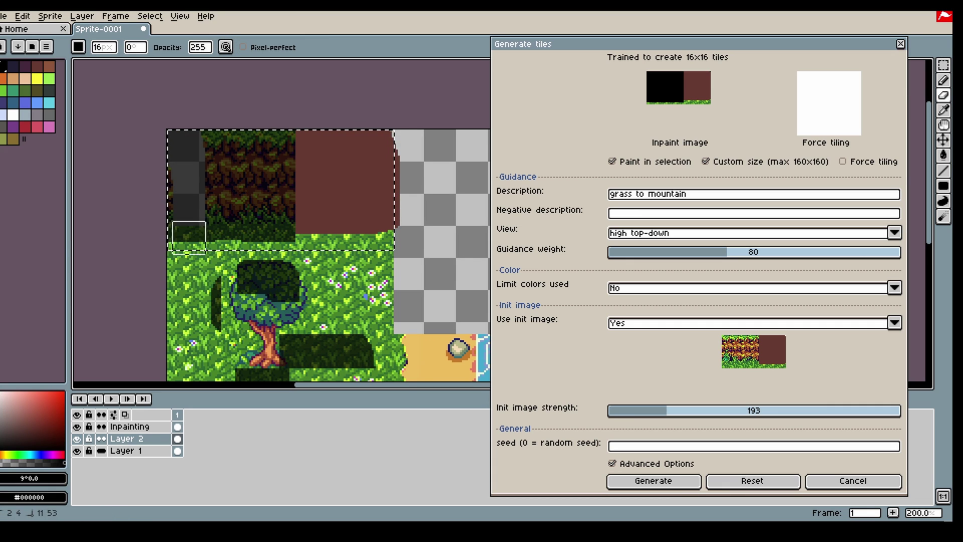
left_click(178, 427)
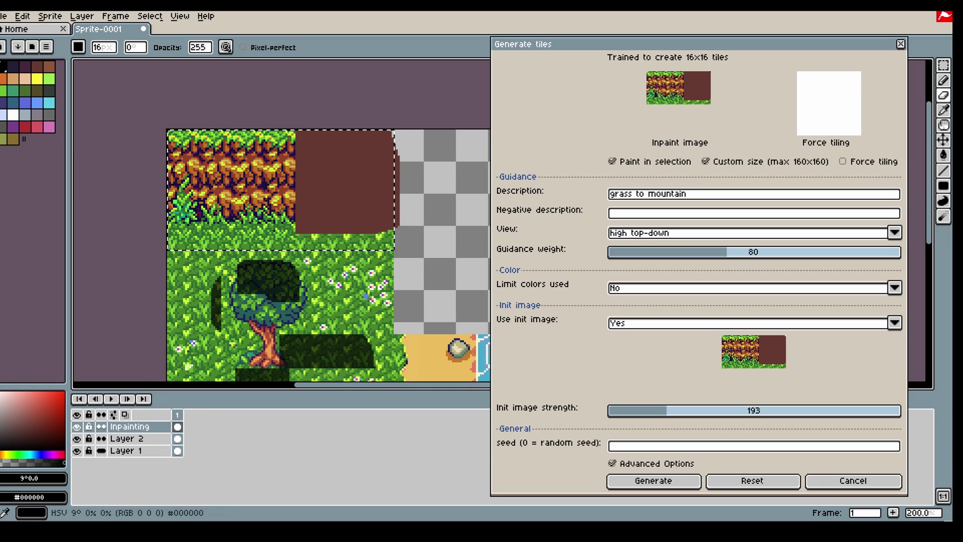
key("b")
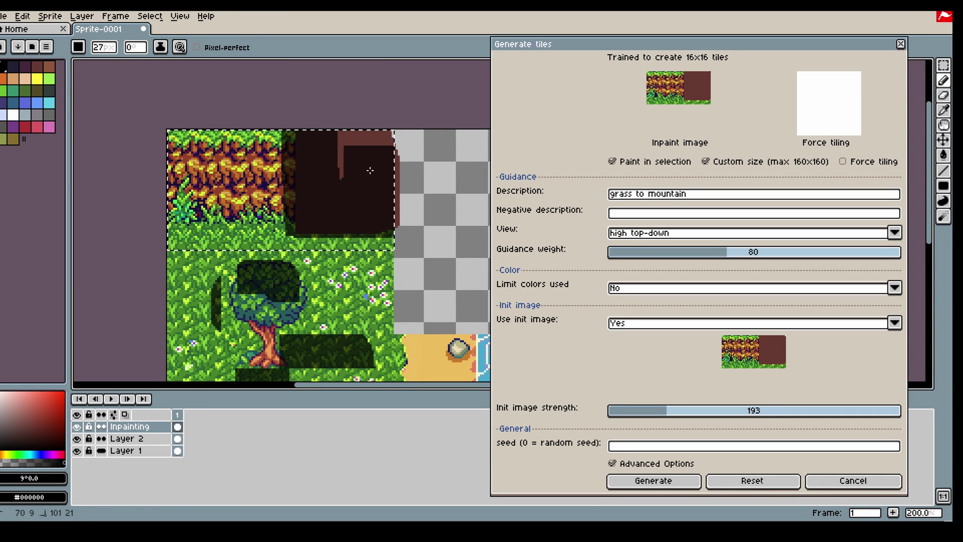
left_click(667, 485)
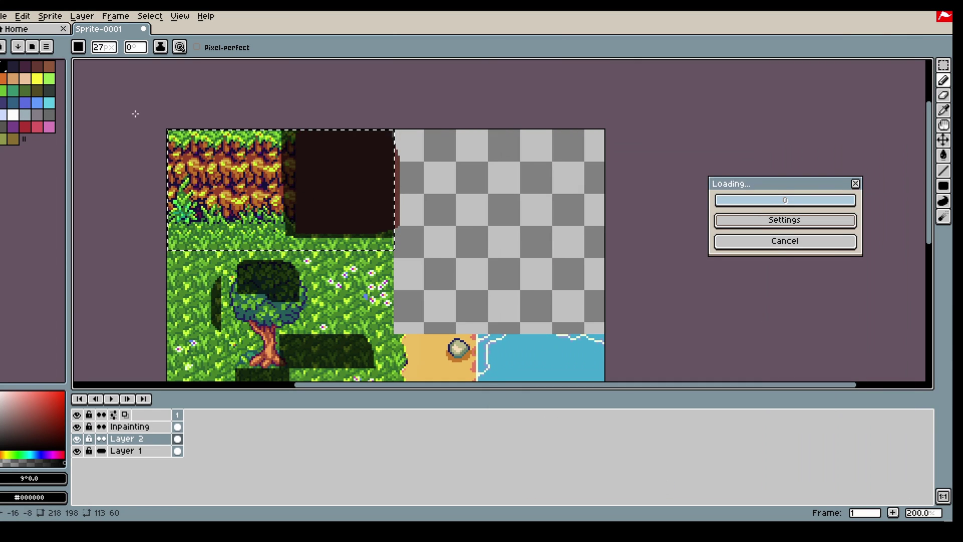
left_click(80, 426)
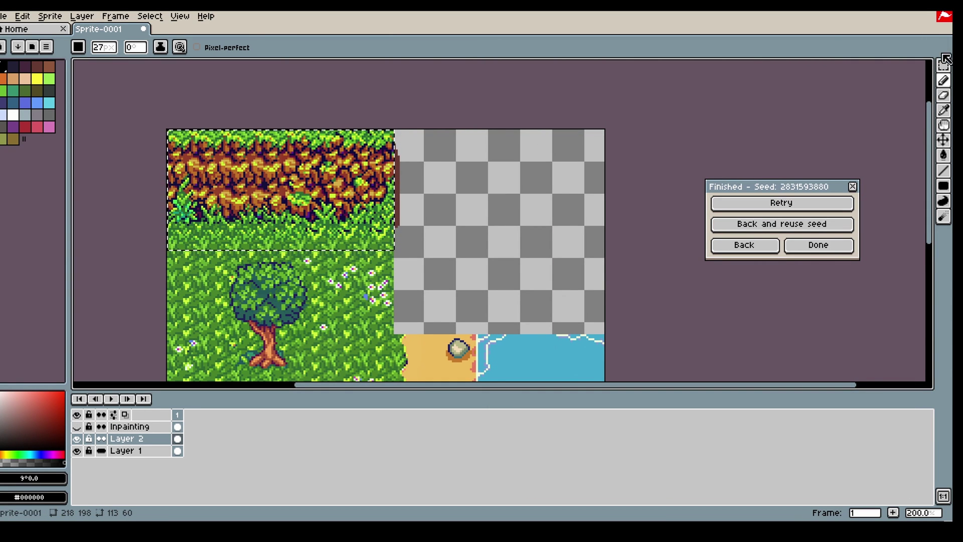
- Return to the generation settings, turn off the custom size, and place the 64×64 px selection over the middle of the cliff above the tree
left_click(755, 245)
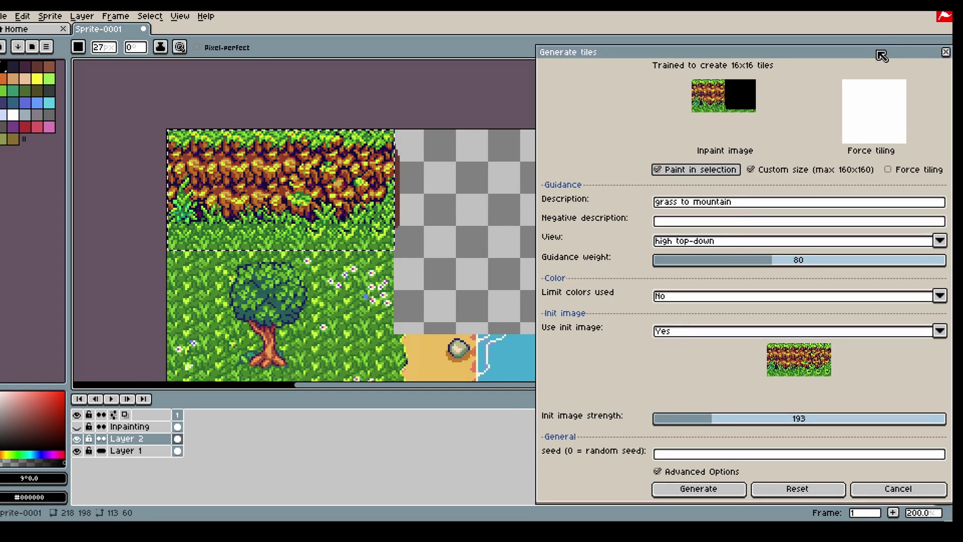
left_click_drag(882, 56, 833, 29)
left_click(943, 65)
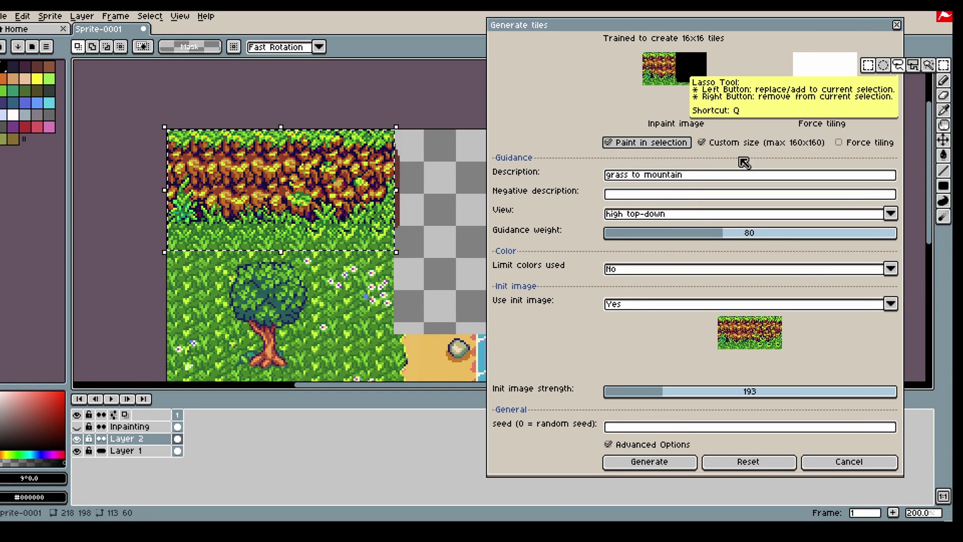
left_click(702, 143)
left_click_drag(224, 131, 354, 261)
left_click_drag(202, 114, 308, 195)
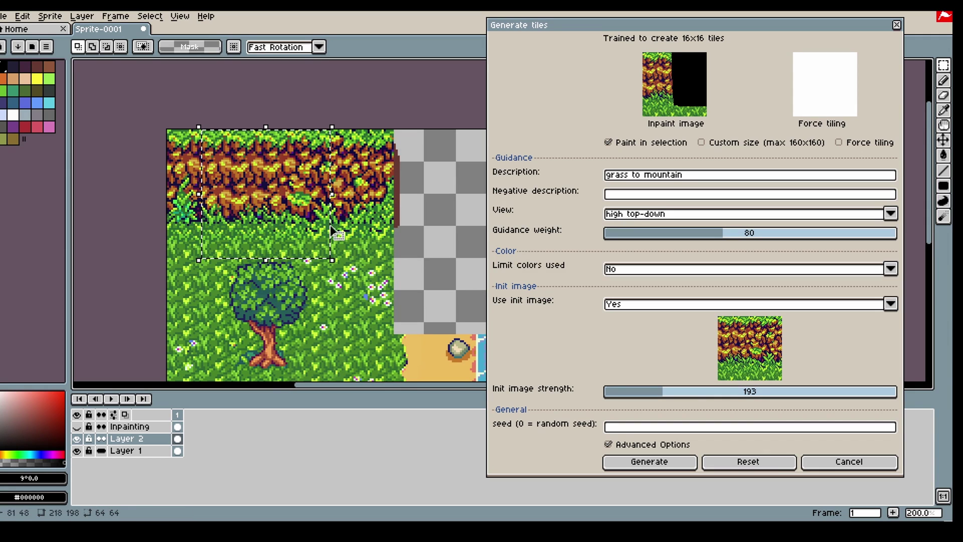
- Erase the old mask inside the selection on the Inpainting layer and paint a new one over the cliff's centre with the 27 px pencil
left_click(76, 426)
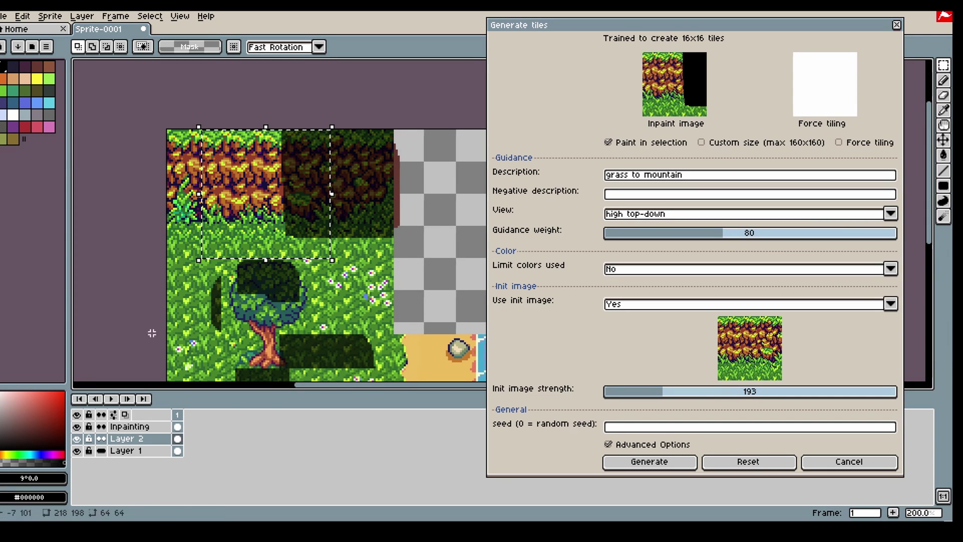
left_click(945, 96)
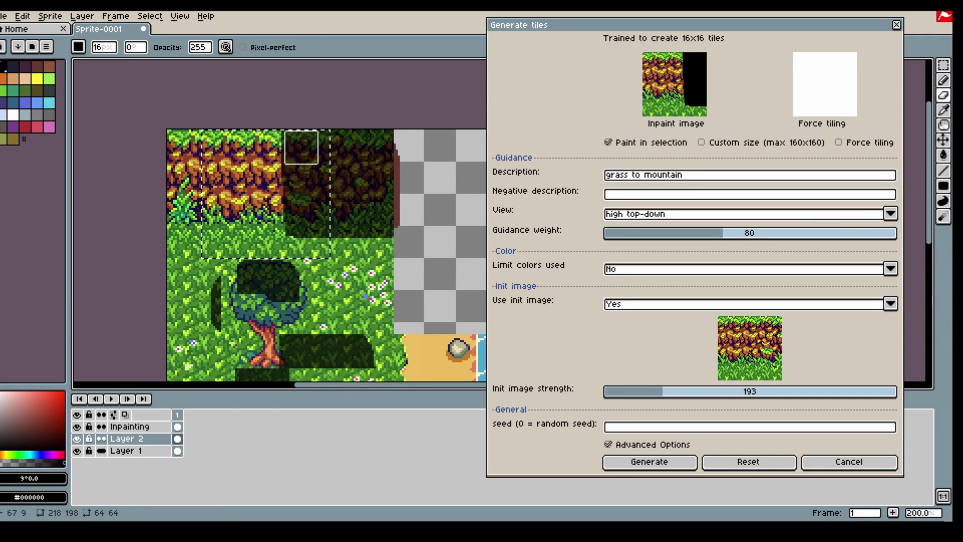
left_click(178, 427)
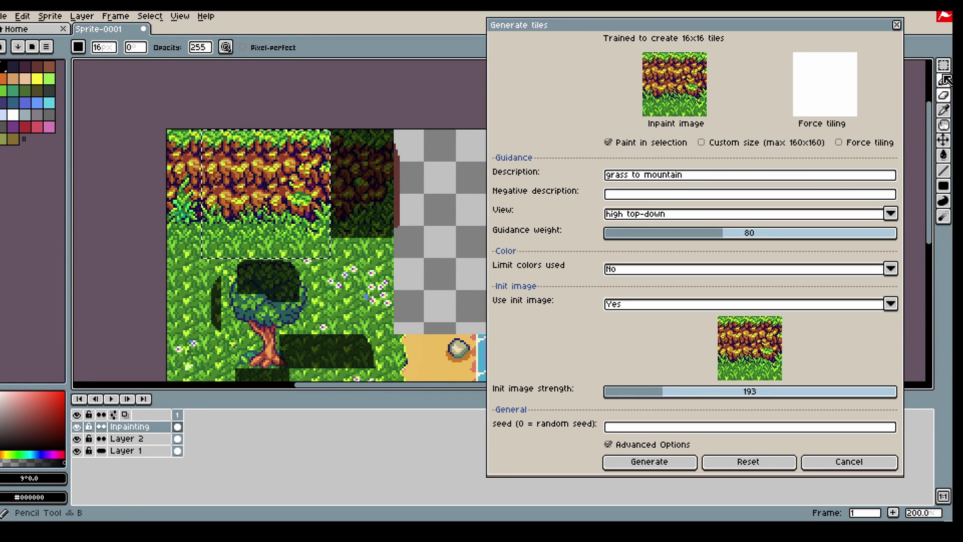
left_click(945, 92)
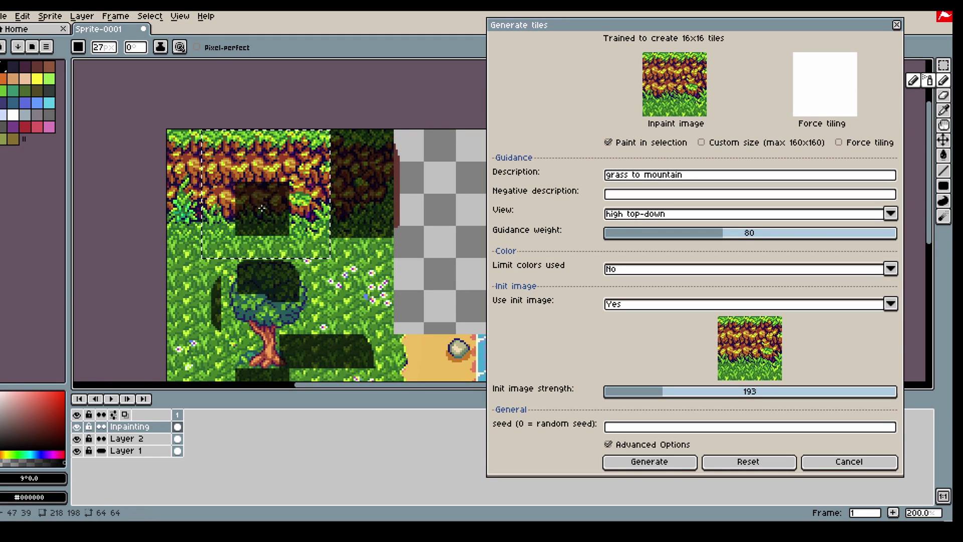
left_click_drag(251, 206, 261, 181)
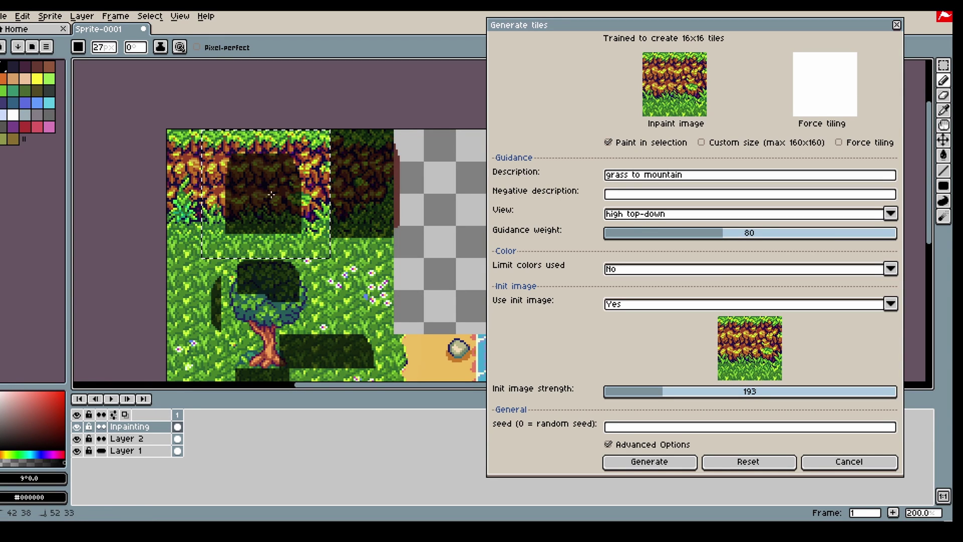
- Paint a near-black cave opening in the cliff on Layer 2 with an 18 px pencil, and show the Inpainting layer again
left_click(182, 439)
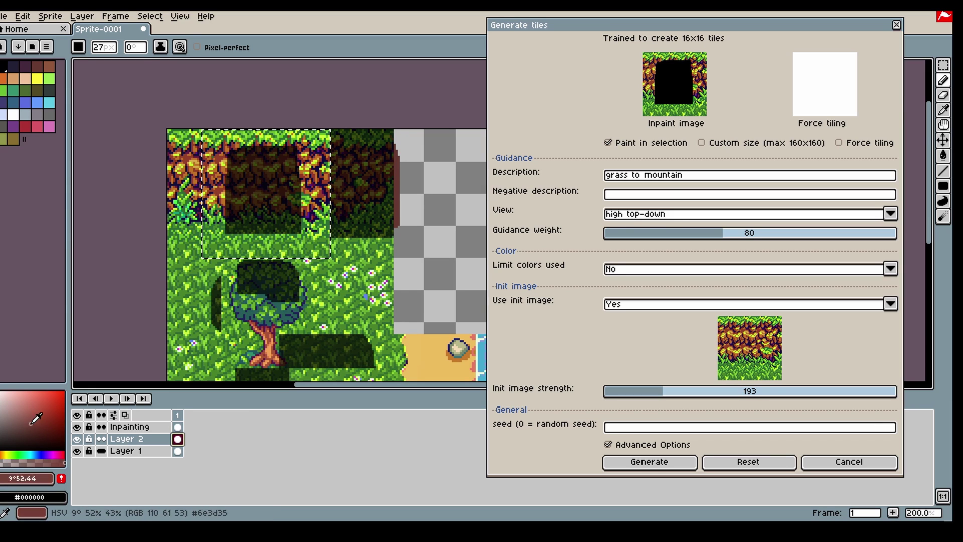
left_click_drag(30, 423, 18, 446)
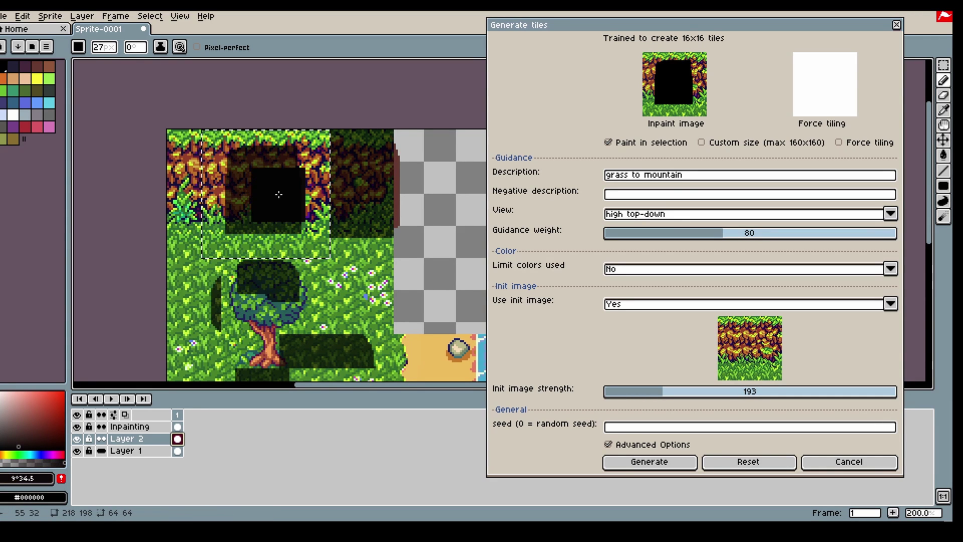
left_click(77, 426)
scroll(262, 188, "down", 8)
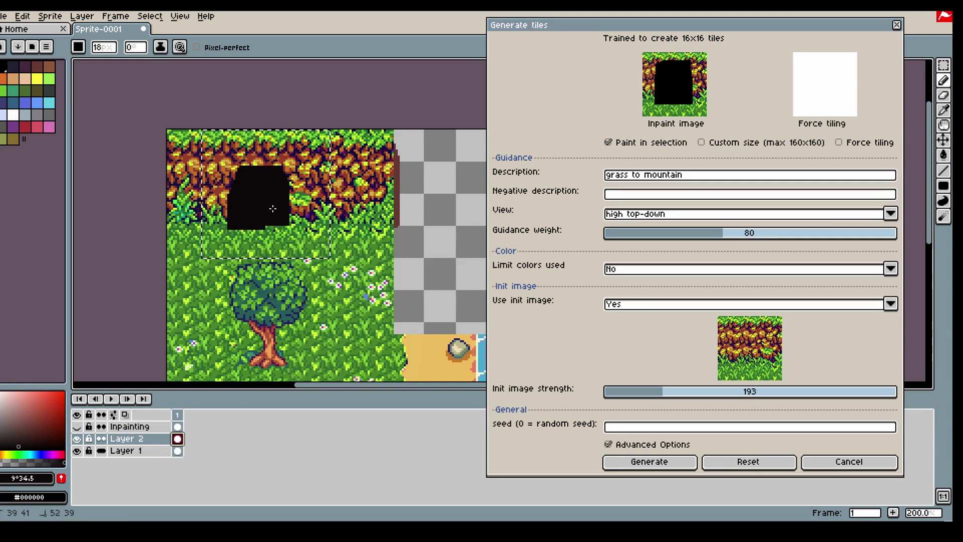
left_click(76, 426)
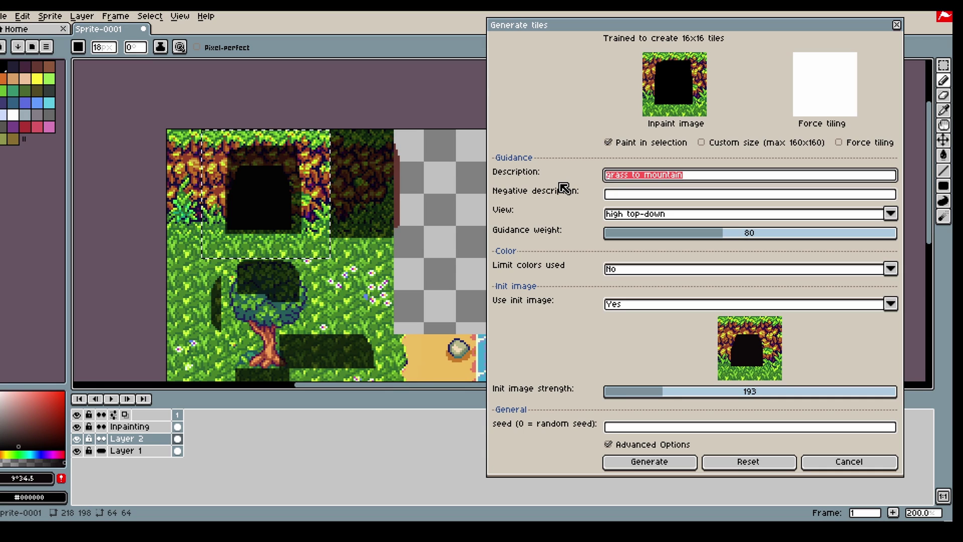
- Generate a "cave entrance" in the masked cliff area with an init image strength of 92, retrying the generation twice
type("cave entrance")
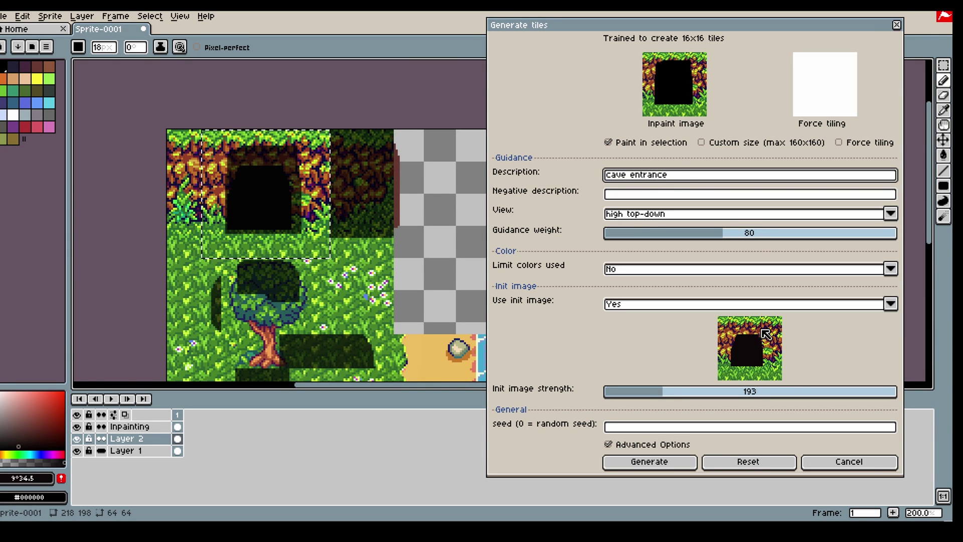
left_click_drag(658, 396, 656, 395)
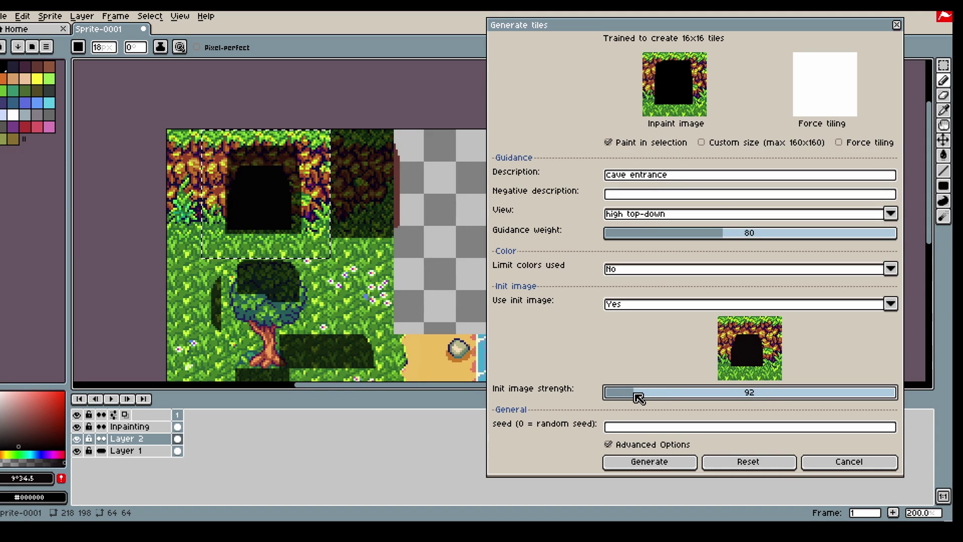
left_click(662, 465)
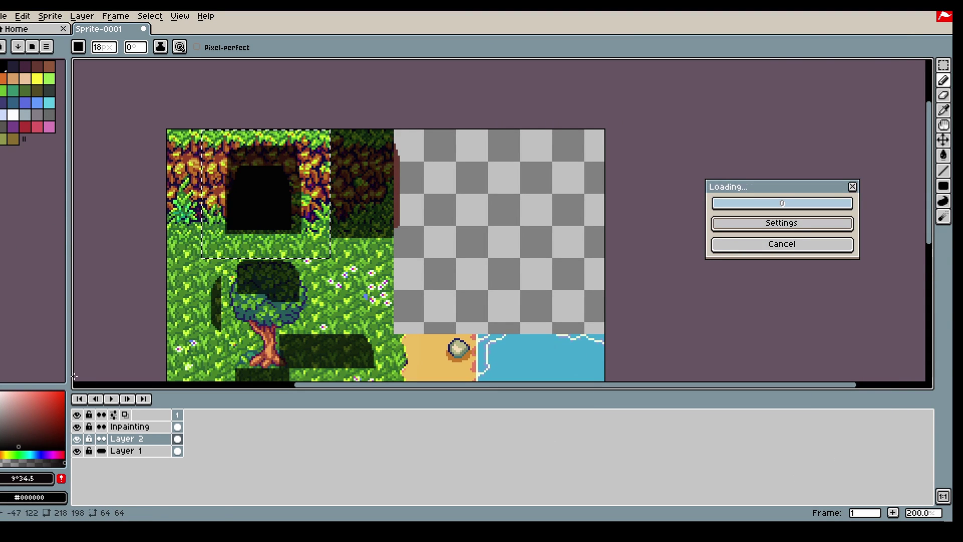
left_click(76, 427)
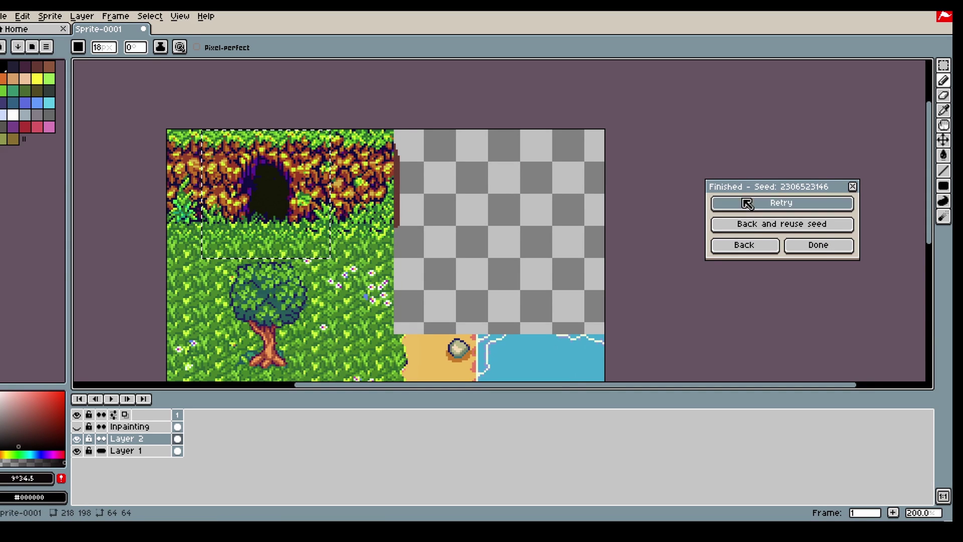
left_click(719, 202)
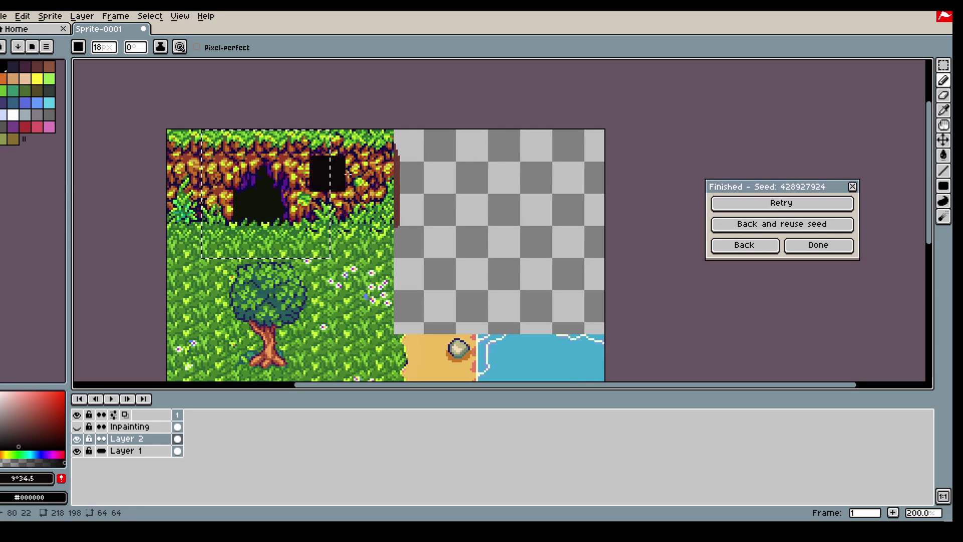
left_click(761, 208)
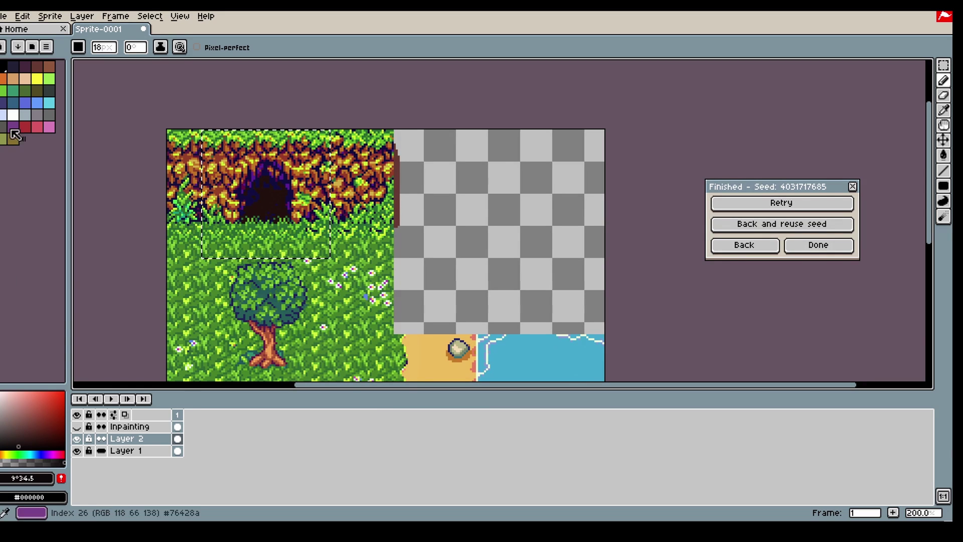
- Clear the selection around the cave and extend the canvas upward to a height of 271 px
left_click(943, 65)
key("ctrl+d")
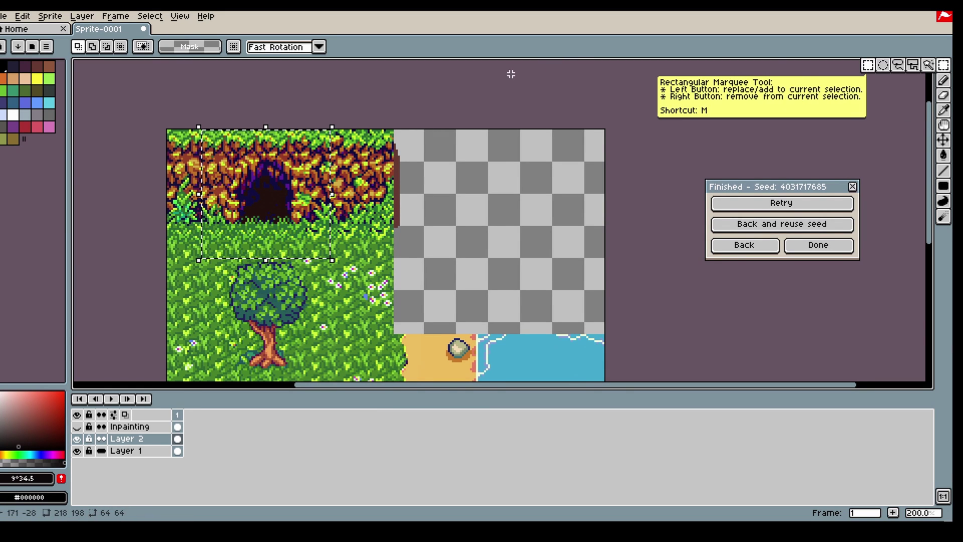
scroll(219, 88, "down", 2)
scroll(231, 79, "up", 2)
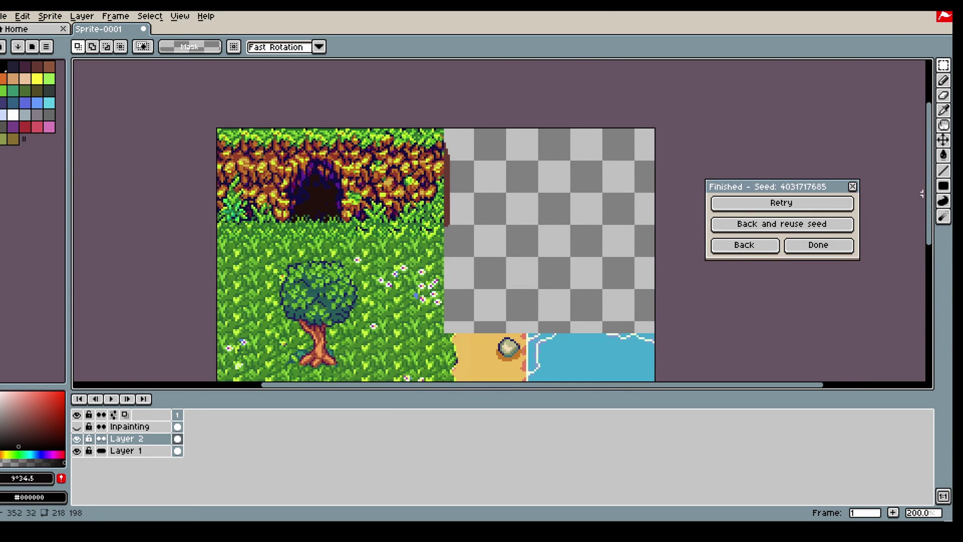
left_click_drag(930, 193, 923, 153)
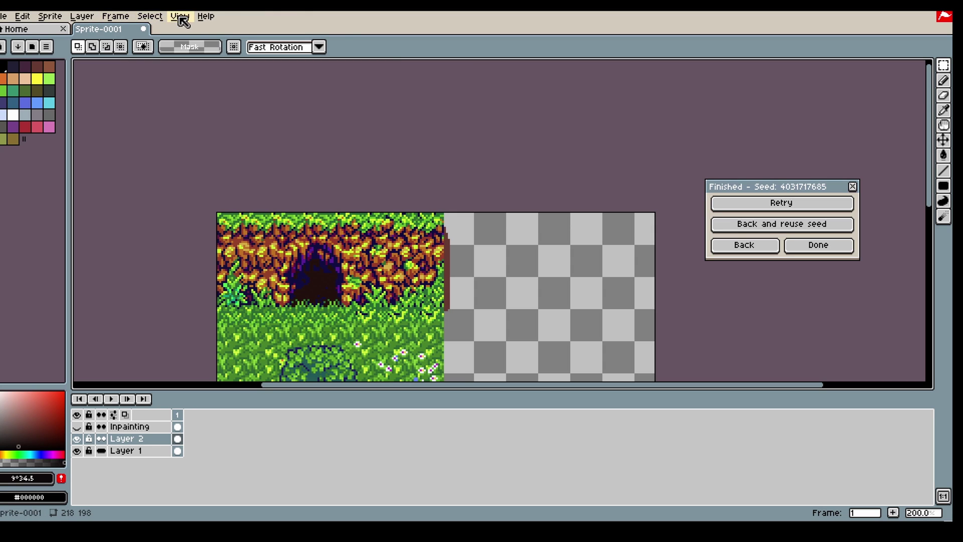
left_click(51, 16)
left_click(77, 81)
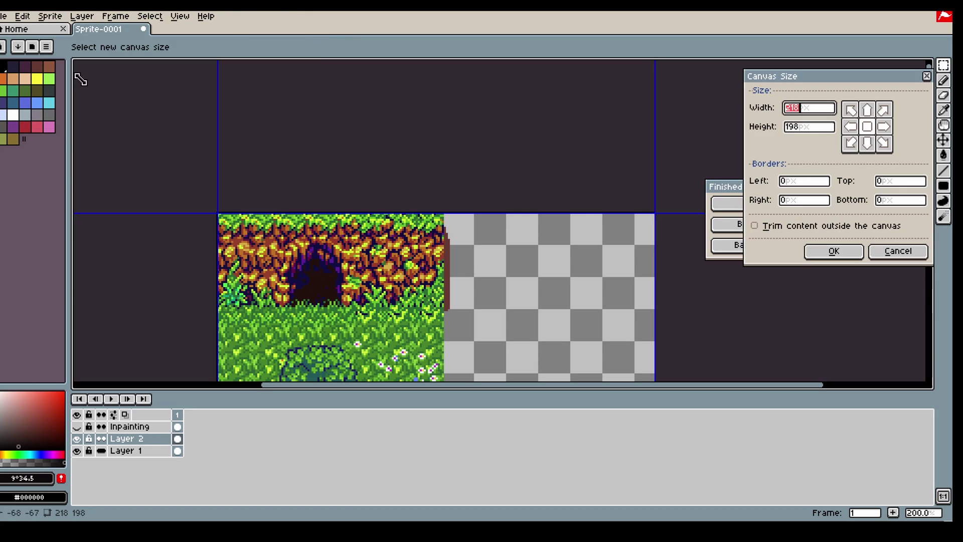
left_click_drag(316, 208, 308, 66)
left_click(828, 251)
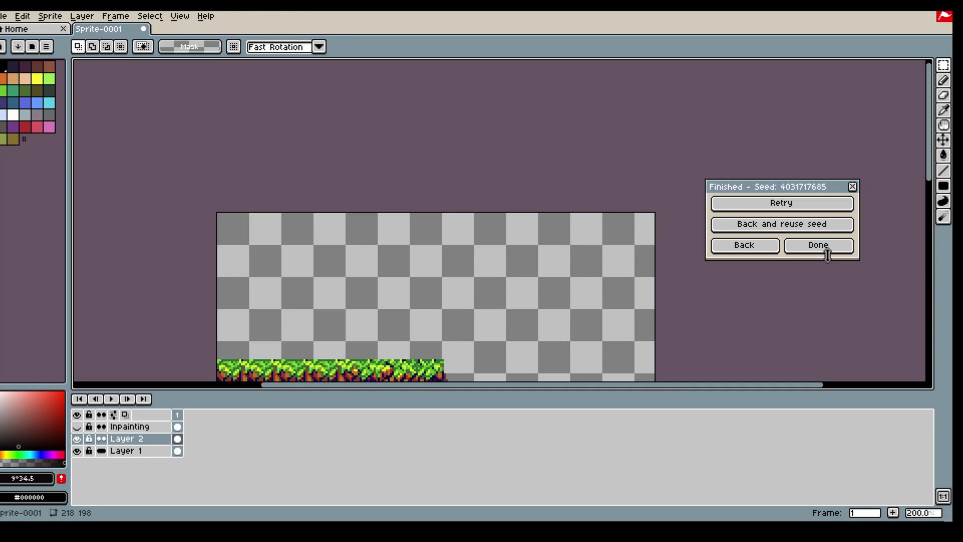
- Return to the tile generation settings and replace the description with "dungeon", keeping the empty area above the cliff in view
scroll(433, 255, "down", 3)
scroll(409, 311, "up", 3)
scroll(446, 111, "down", 3)
scroll(447, 95, "up", 3)
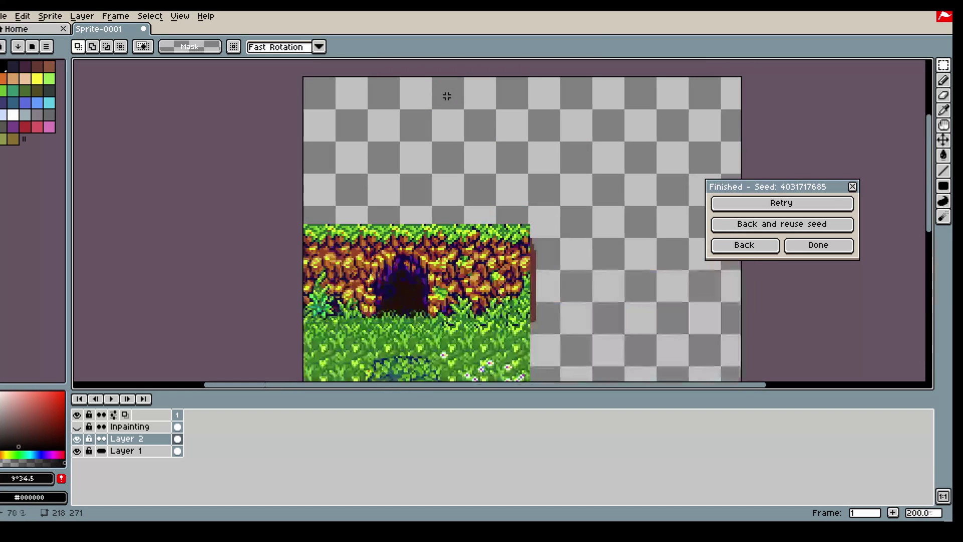
left_click(734, 242)
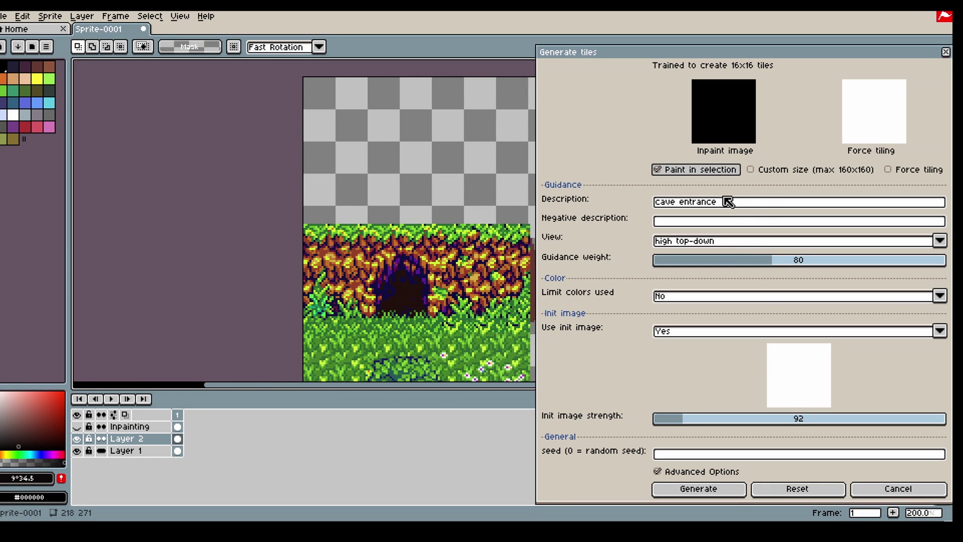
left_click_drag(735, 205, 658, 210)
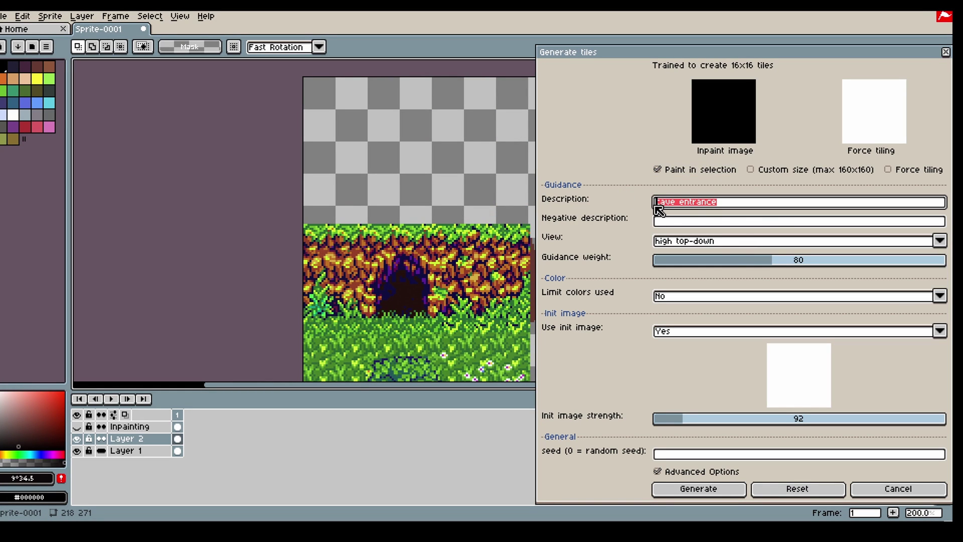
left_click_drag(877, 59, 853, 35)
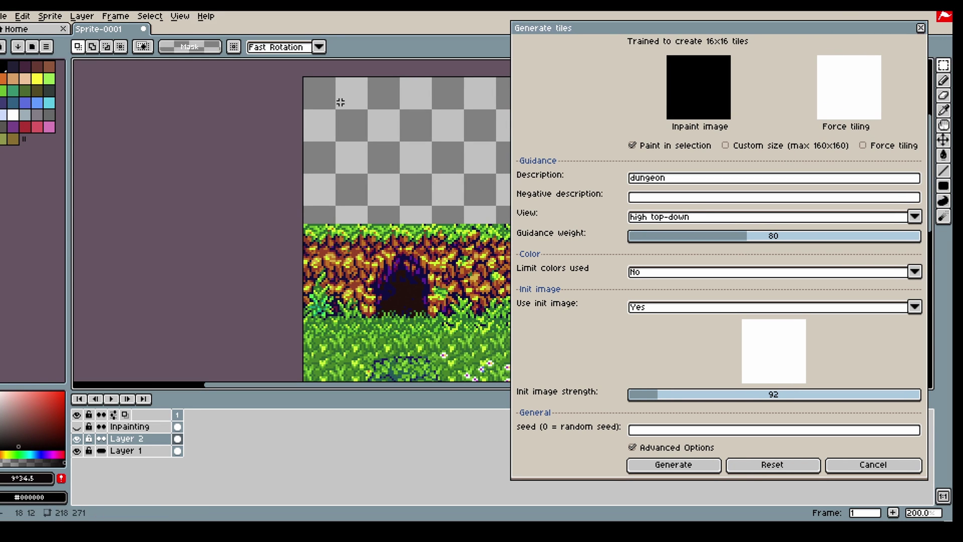
- Place a 64×64 px selection in the empty area above the cave, overlapping the cliff's grassy top edge
left_click_drag(329, 100, 467, 222)
left_click(471, 130)
left_click_drag(318, 128, 466, 266)
left_click_drag(343, 120, 471, 249)
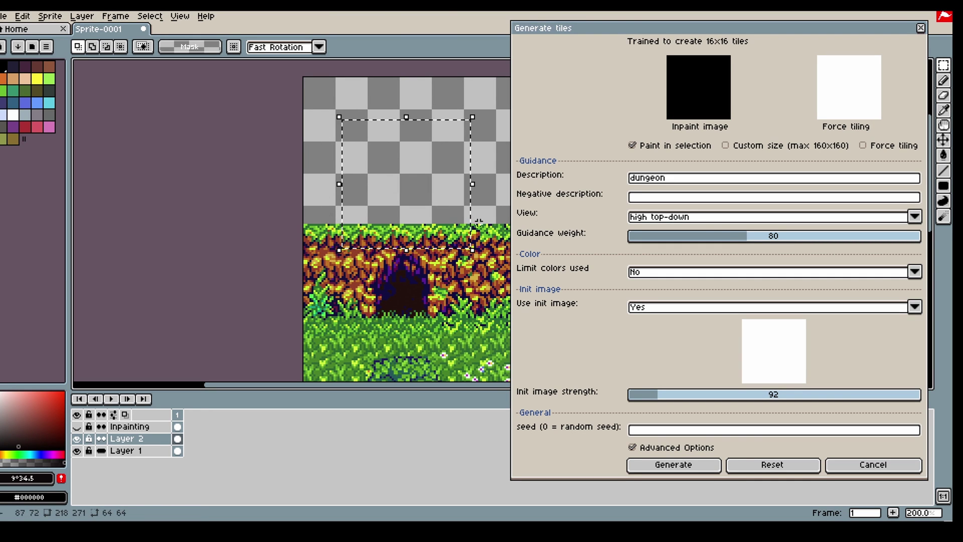
- Turn off the init image and generate the "dungeon" tiles in the selection above the cliff
left_click(723, 307)
left_click(663, 333)
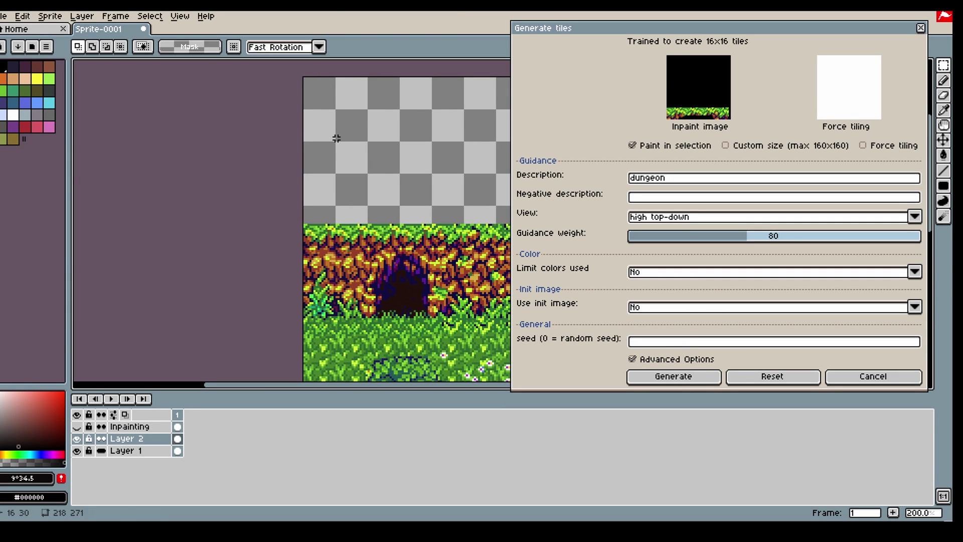
left_click(672, 382)
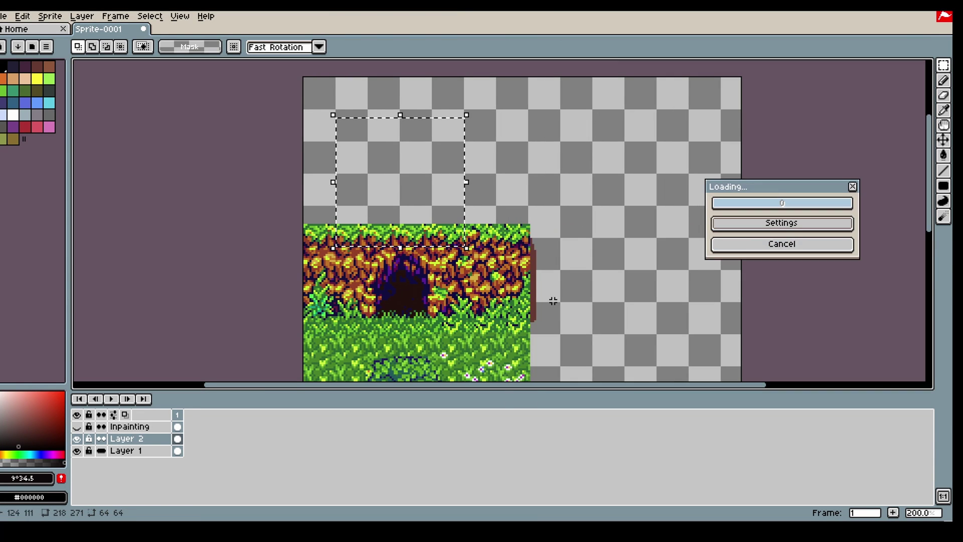
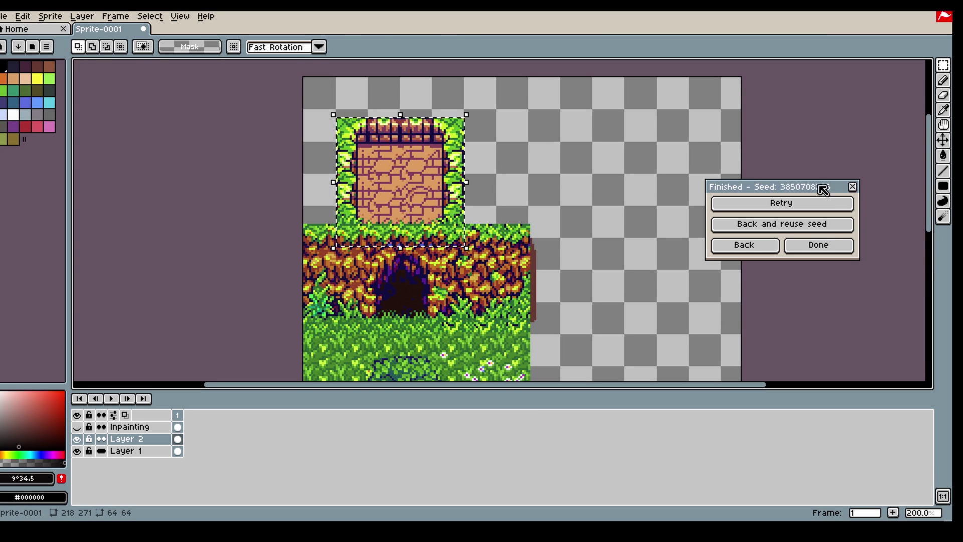
- Return from the generated result, leave the tile settings and delete the barred top strip of the dungeon room
left_click(779, 249)
scroll(510, 150, "down", 1)
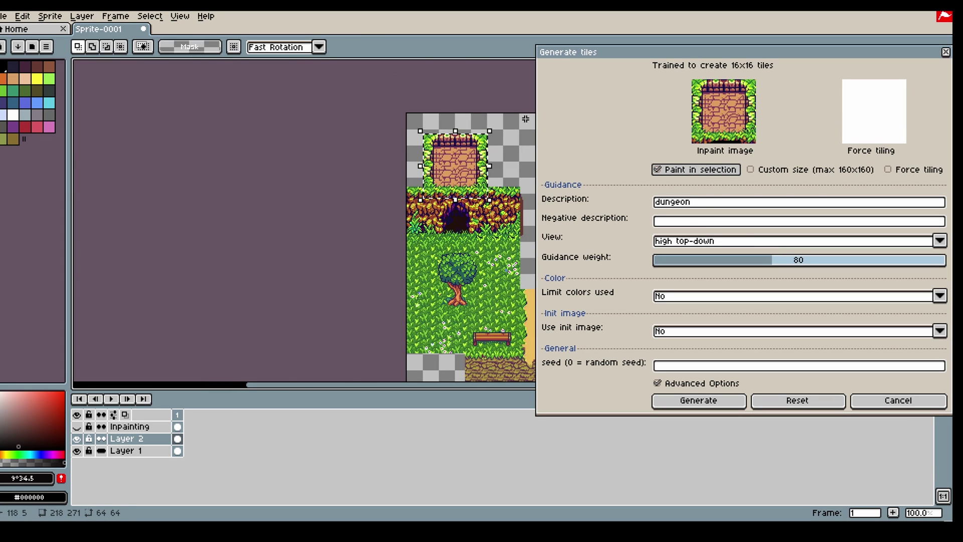
scroll(526, 117, "up", 1)
left_click(493, 152)
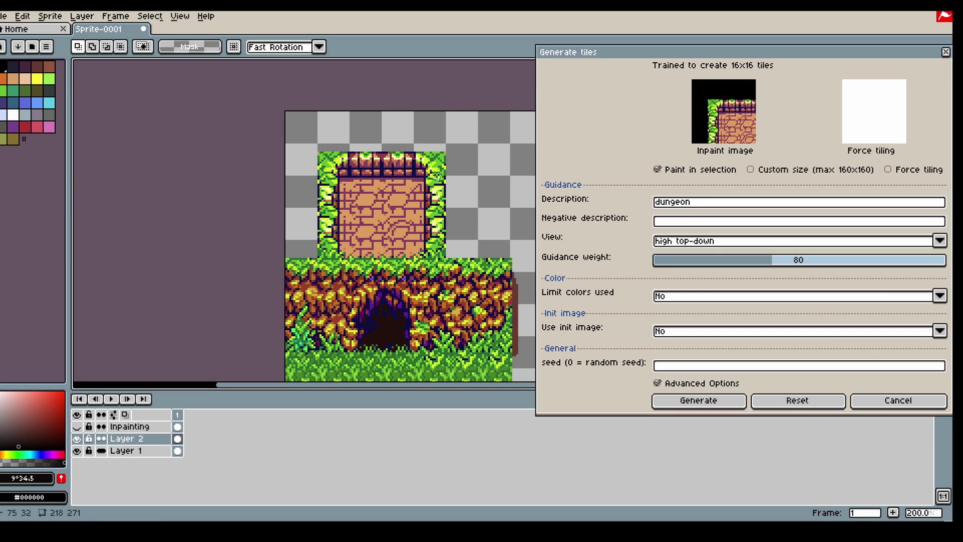
left_click_drag(495, 131, 289, 262)
left_click(928, 396)
left_click_drag(501, 125, 248, 184)
key("Delete")
- Delete the grassy borders on both sides of the dungeon's brick floor
left_click_drag(507, 150, 426, 261)
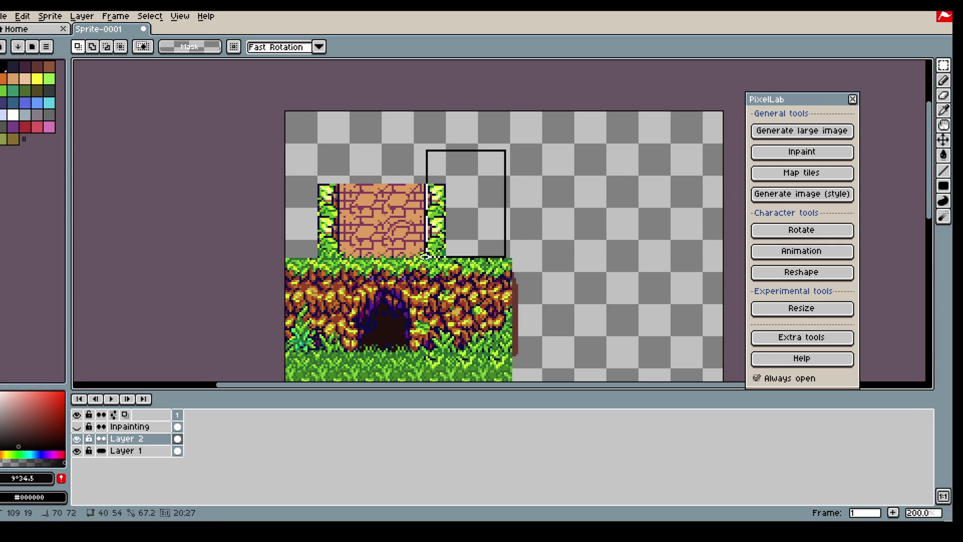
key("Delete")
left_click_drag(308, 155, 337, 233)
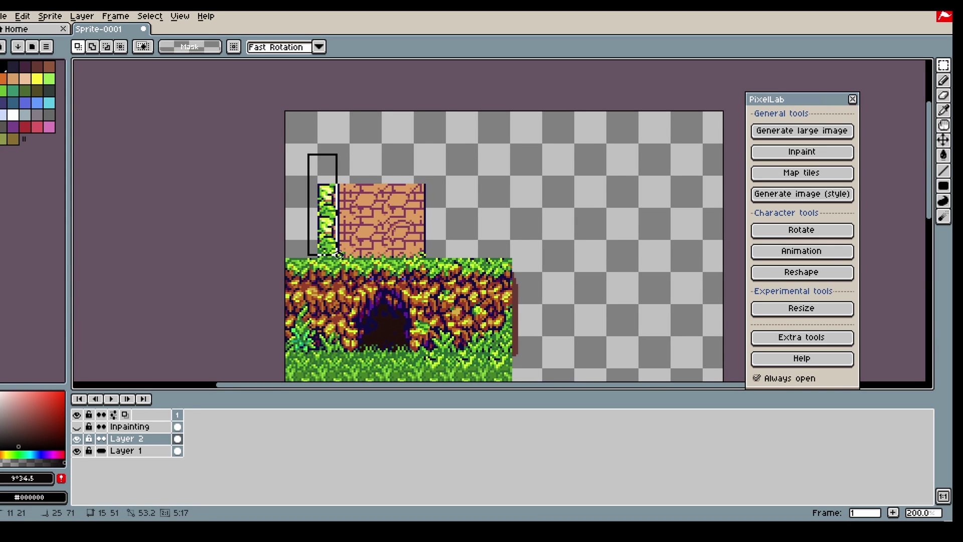
key("Delete")
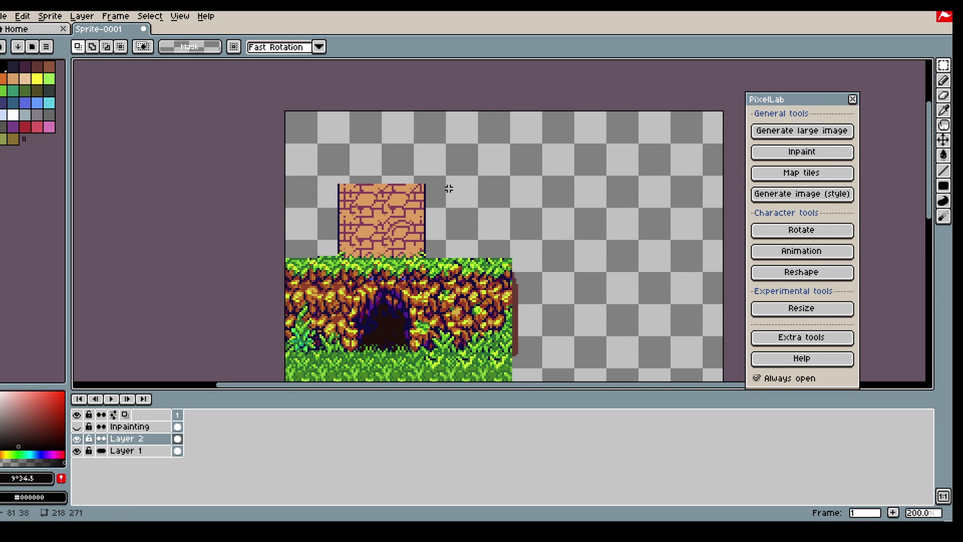
- Reopen the map tile generator and place a 64×64 px selection in the canvas's upper-left corner, overlapping the brick floor
left_click(827, 174)
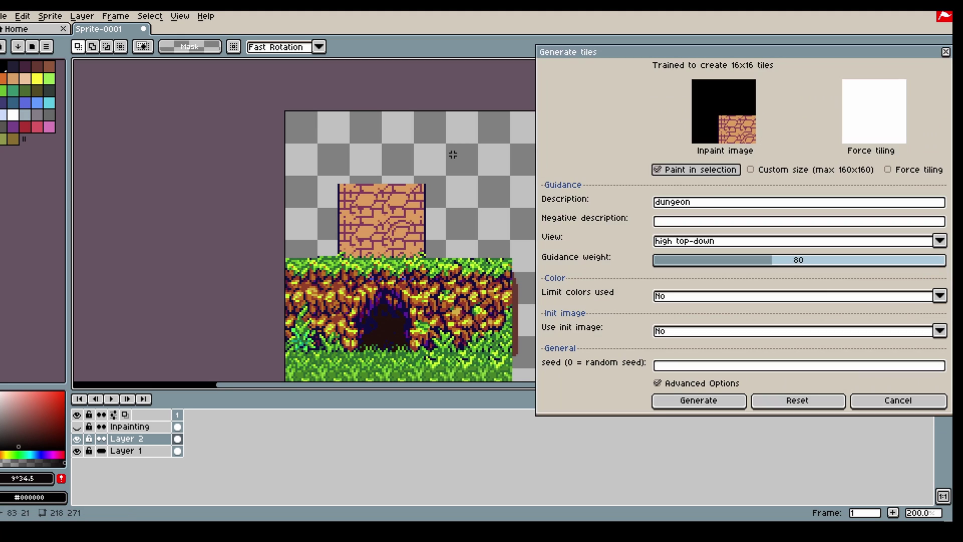
left_click_drag(282, 97, 462, 234)
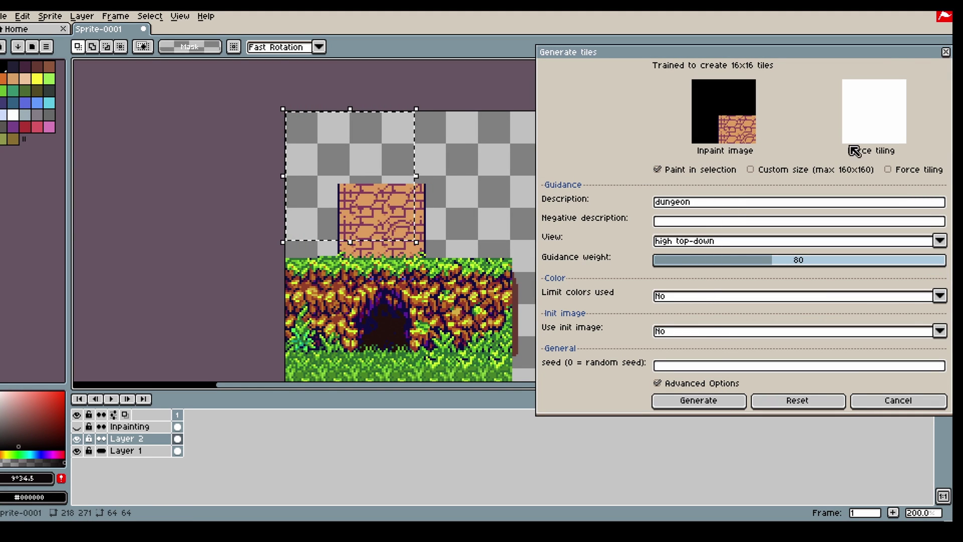
left_click_drag(889, 59, 855, 55)
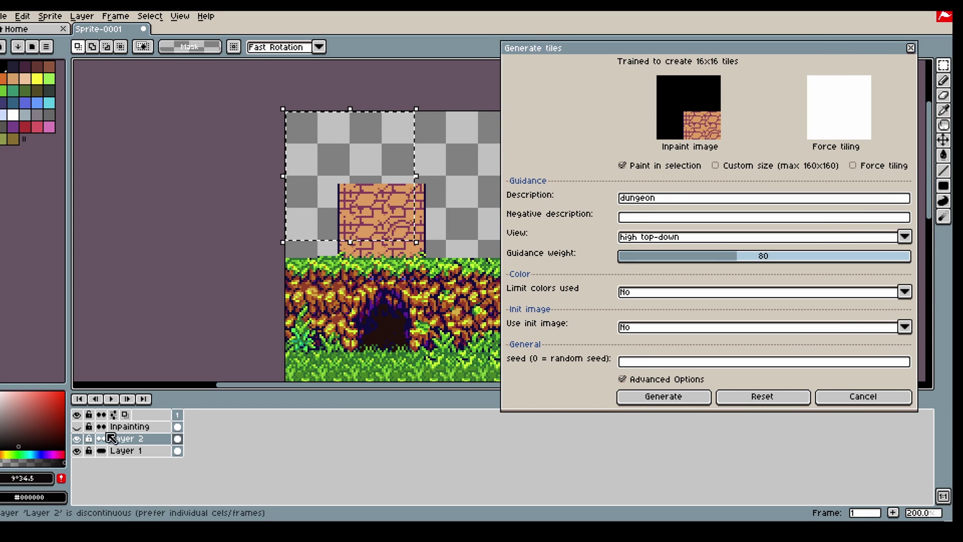
- Mask the brick floor's left edge on the visible Inpainting layer with a 9 px brush and generate "dungeon floor" tiles
left_click(77, 427)
key("b")
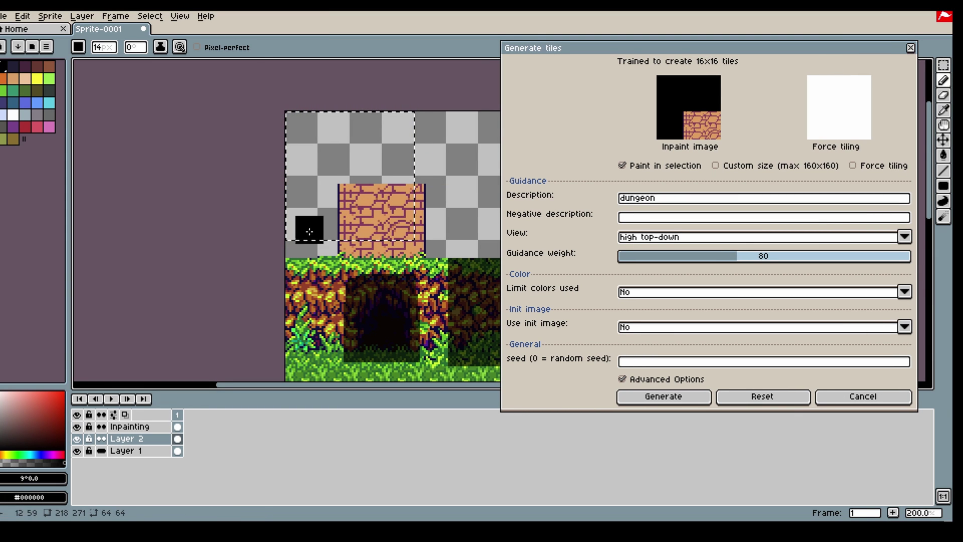
left_click(177, 427)
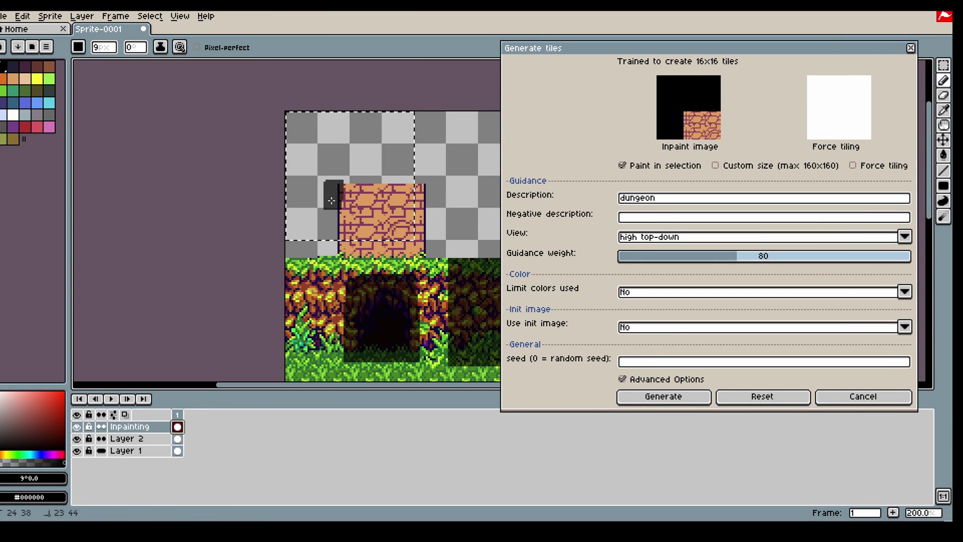
left_click(672, 201)
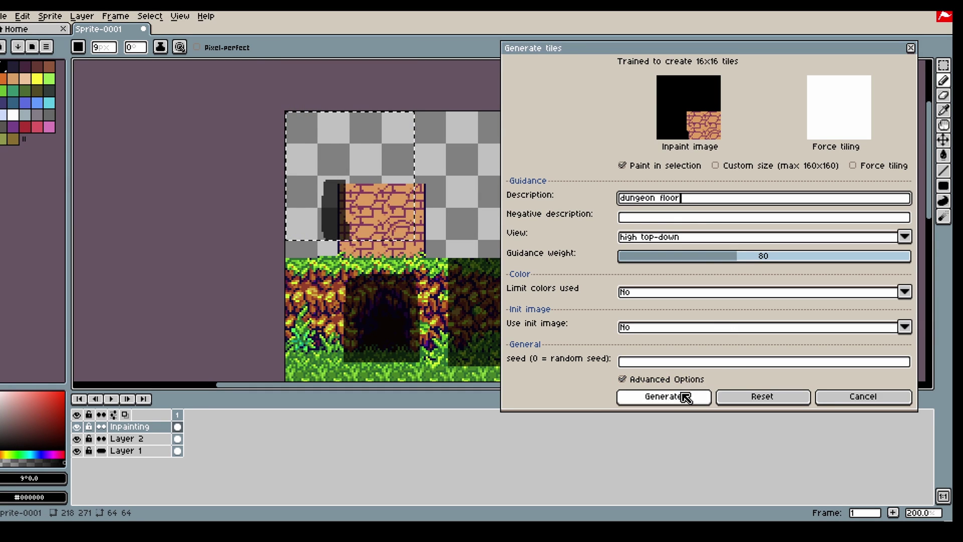
left_click(652, 397)
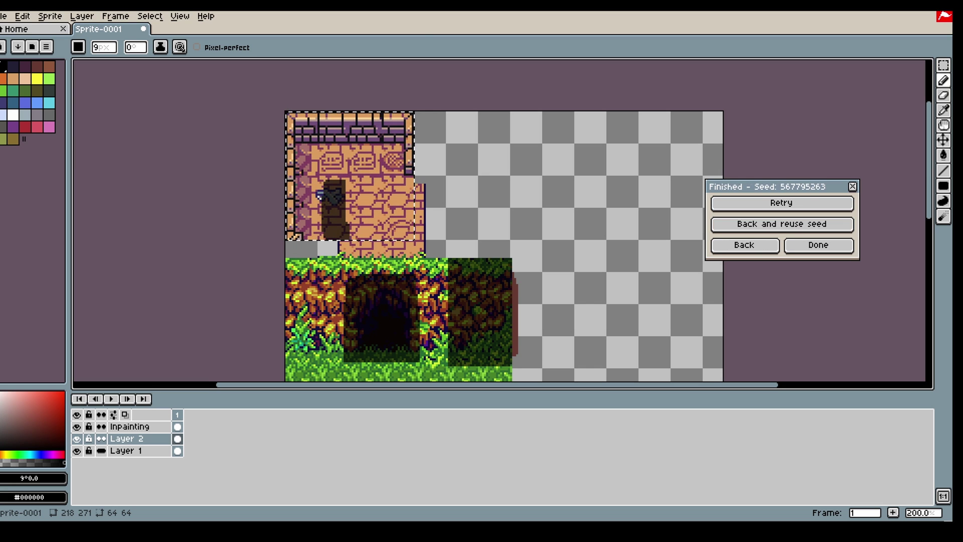
- Return to the tile settings, clear the selection around the dungeon room and hide the Inpainting layer
left_click(765, 248)
left_click_drag(916, 52, 876, 42)
left_click(943, 65)
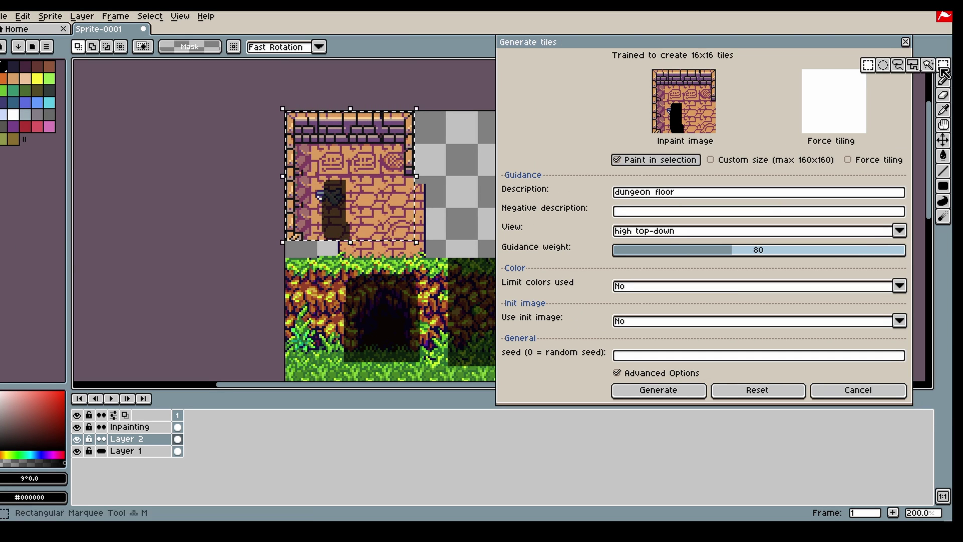
scroll(385, 166, "up", 2)
left_click(470, 155)
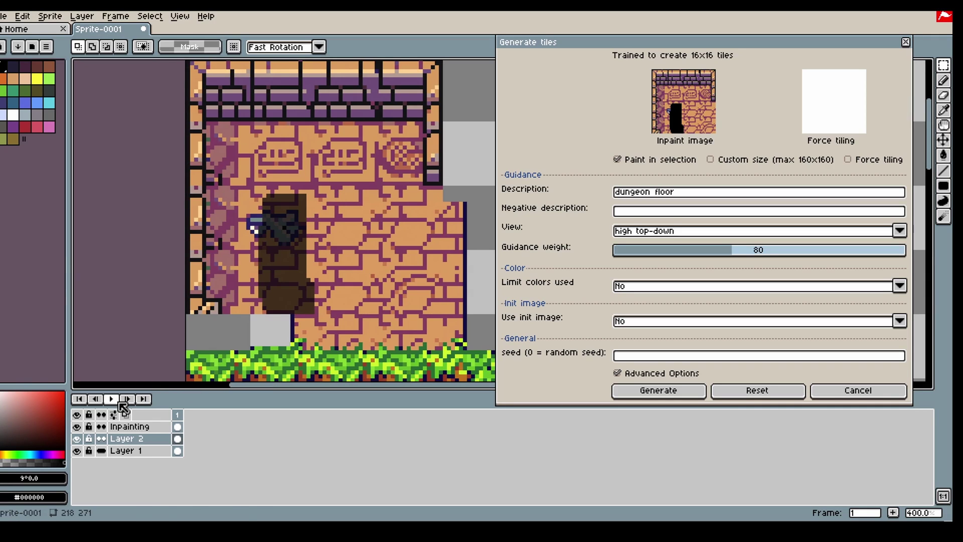
left_click(76, 426)
- Close the tile settings and cover the gray object on the dungeon floor with a patch of the neighbouring brick floor
scroll(368, 195, "down", 1)
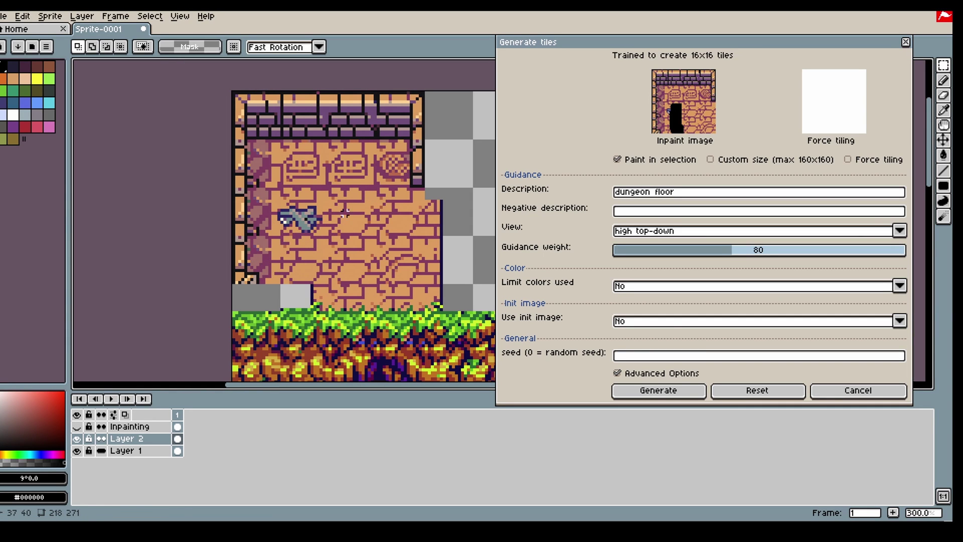
left_click_drag(335, 203, 396, 263)
left_click(370, 245)
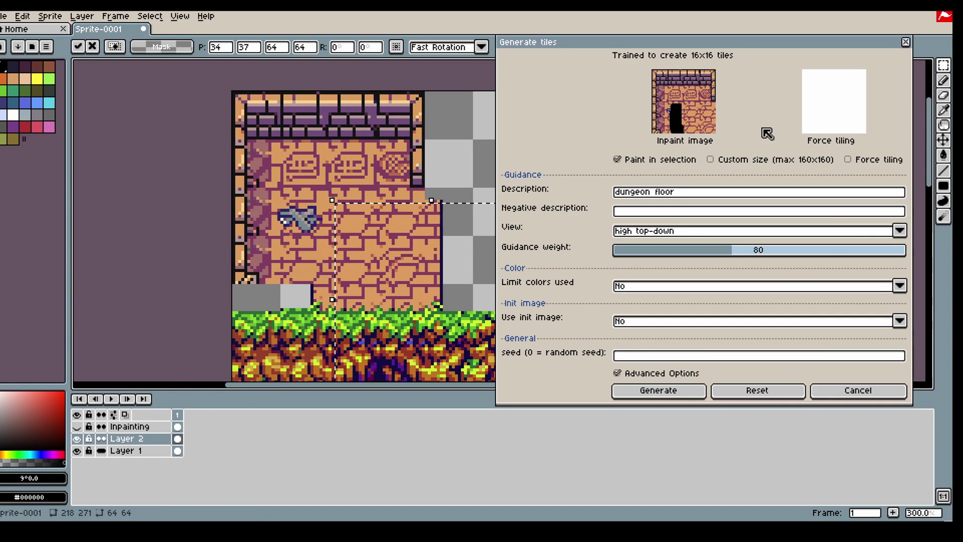
left_click(867, 389)
mouse_move(339, 210)
left_mouse_down()
mouse_move(405, 275)
mouse_move(312, 241)
mouse_move(321, 244)
left_mouse_up()
scroll(370, 142, "down", 2)
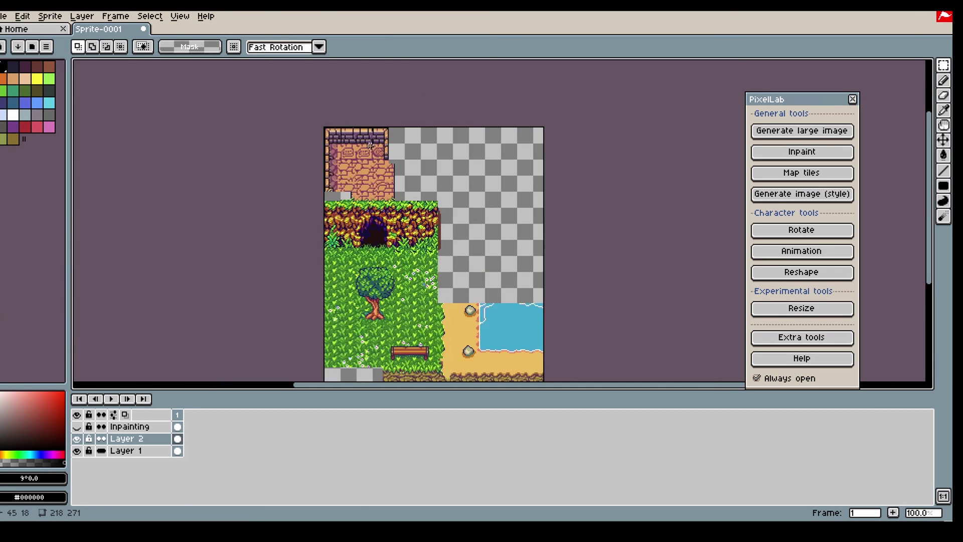
scroll(370, 142, "up", 2)
- Show the Inpainting layer and hide Layer 2 briefly to examine the painted mask areas
left_click(944, 66)
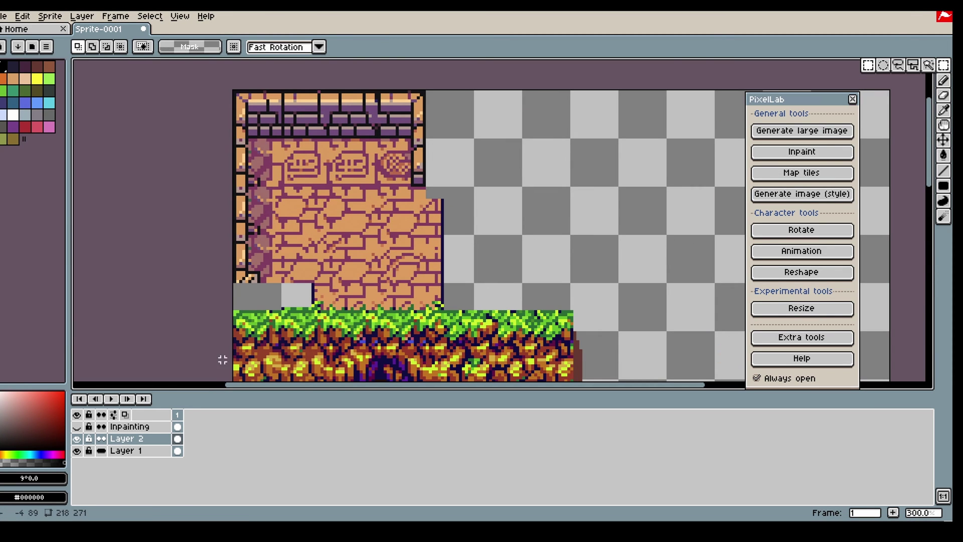
left_click(77, 426)
left_click(76, 439)
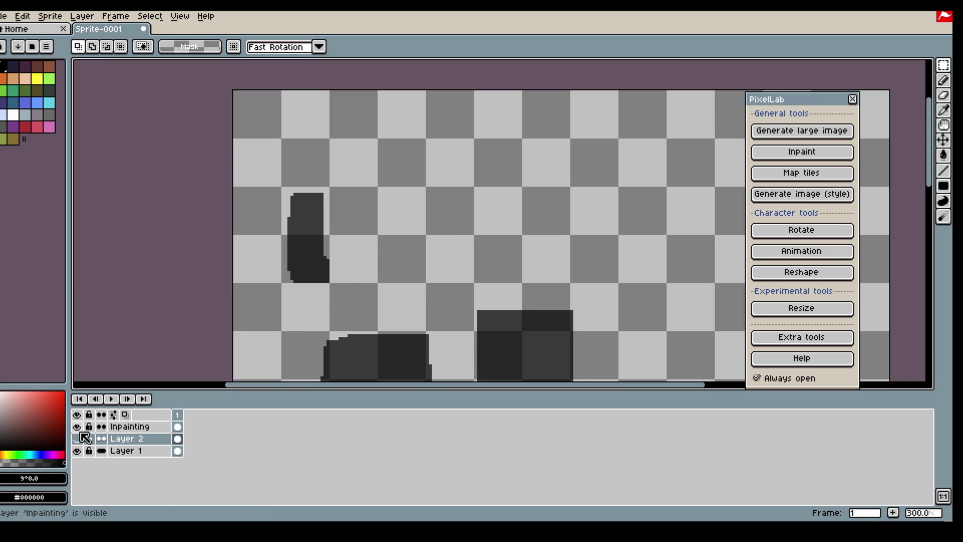
left_click(76, 438)
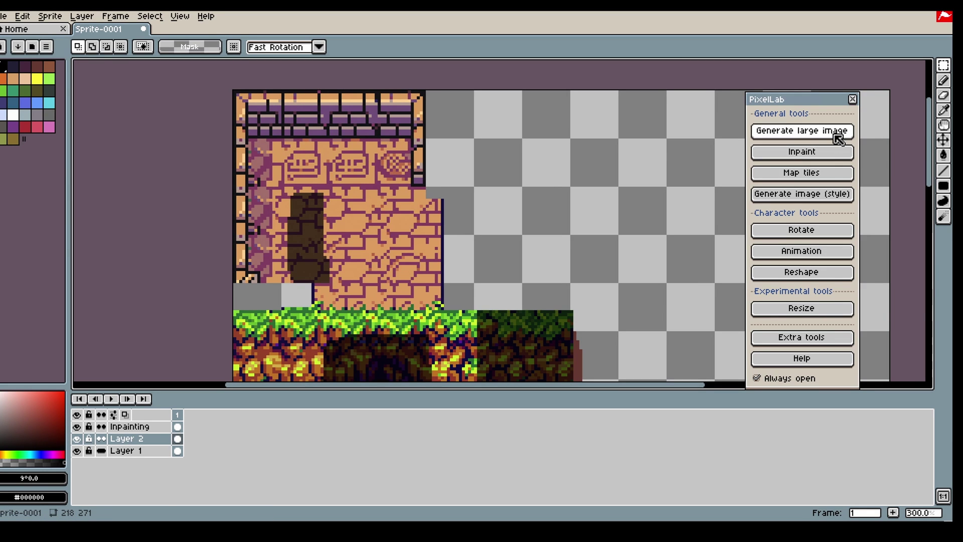
- Set the tile description to "treasure chest" and paint a black Inpainting mask on the dungeon floor just below the back wall
left_click(815, 172)
left_click(671, 206)
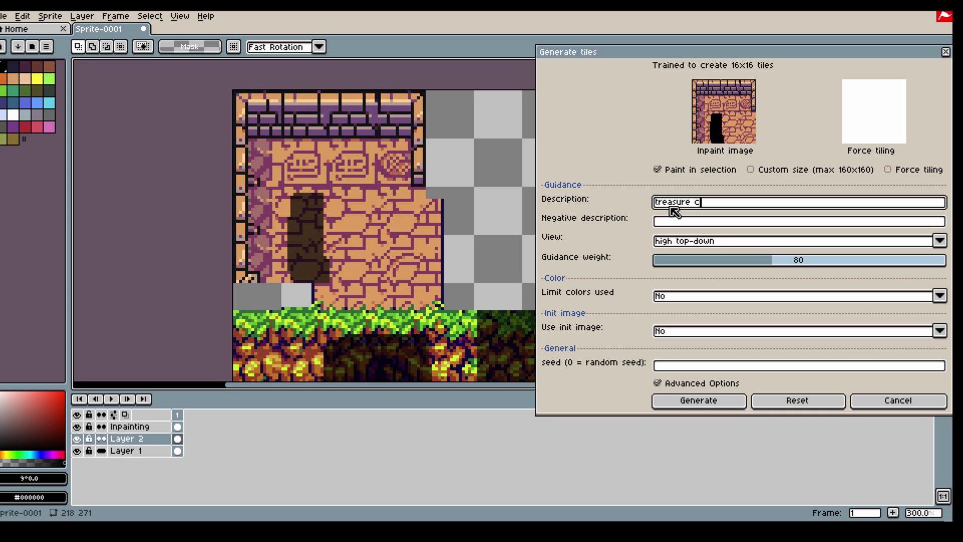
left_click(177, 427)
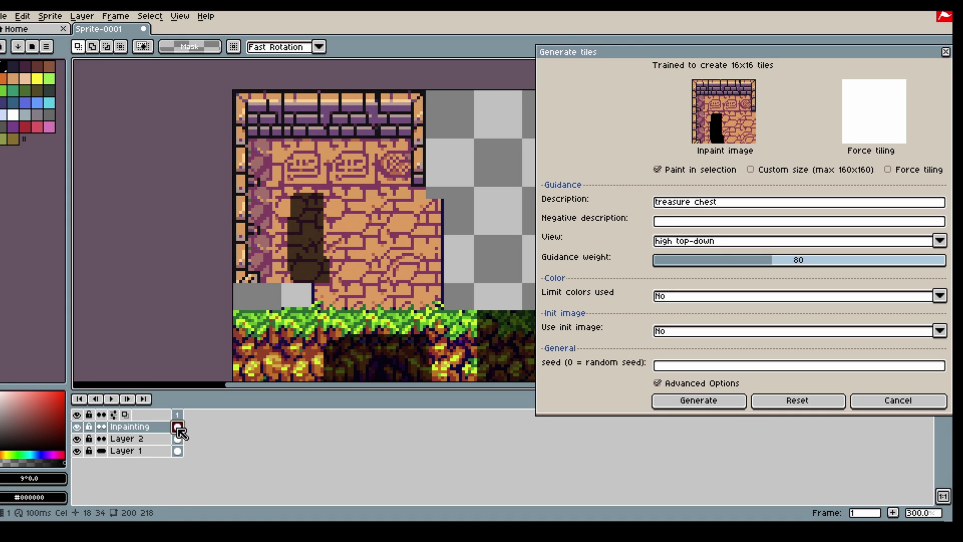
left_click_drag(24, 425, 2, 449)
key("b")
mouse_move(343, 155)
left_mouse_down()
mouse_move(323, 161)
mouse_move(350, 157)
left_mouse_up()
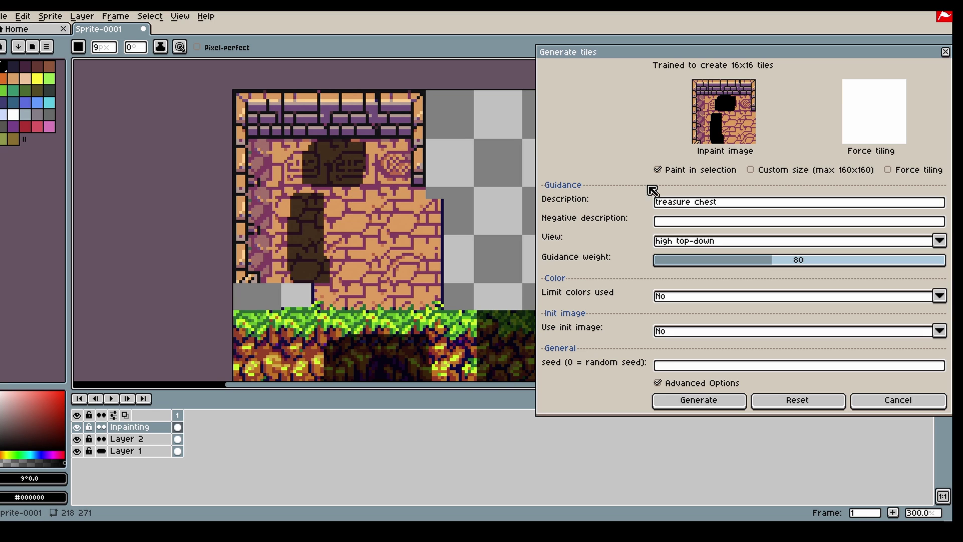
- Erase the old mask strip near the dungeon's left wall from the Inpainting layer with a 16 px eraser
left_click_drag(893, 53, 865, 55)
left_click(943, 95)
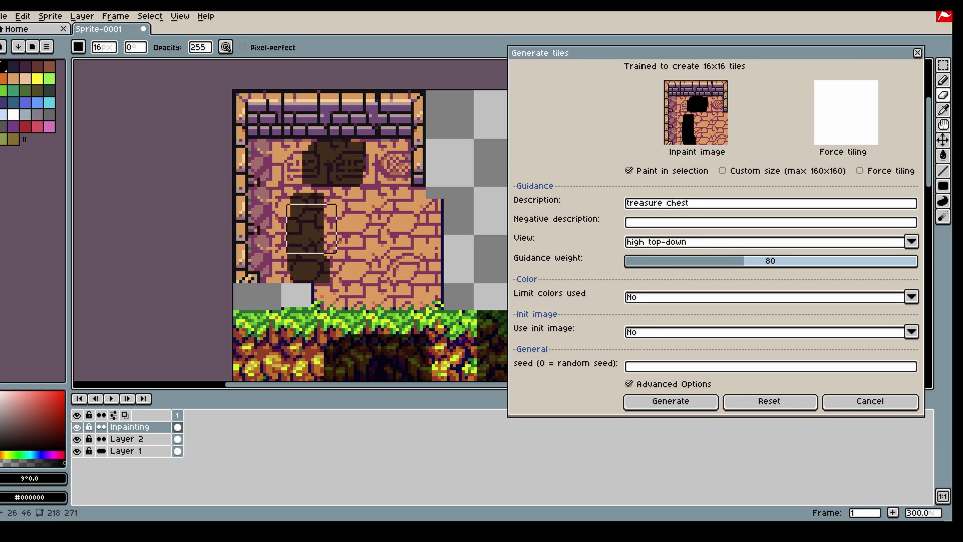
mouse_move(311, 232)
left_mouse_down()
mouse_move(293, 277)
mouse_move(333, 265)
left_mouse_up()
- Paint a dark brown block on Layer 2 within the masked area below the dungeon's back wall
left_click(178, 439)
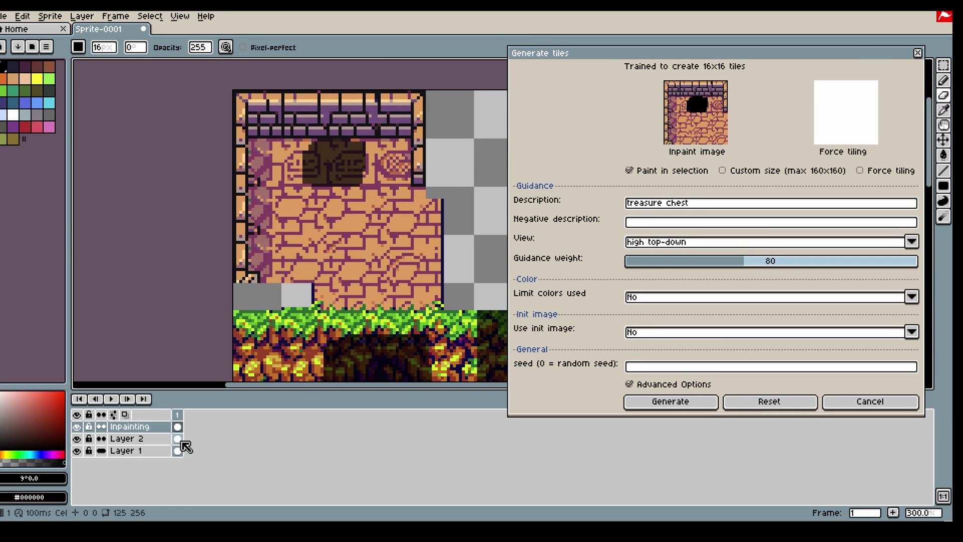
left_click(37, 66)
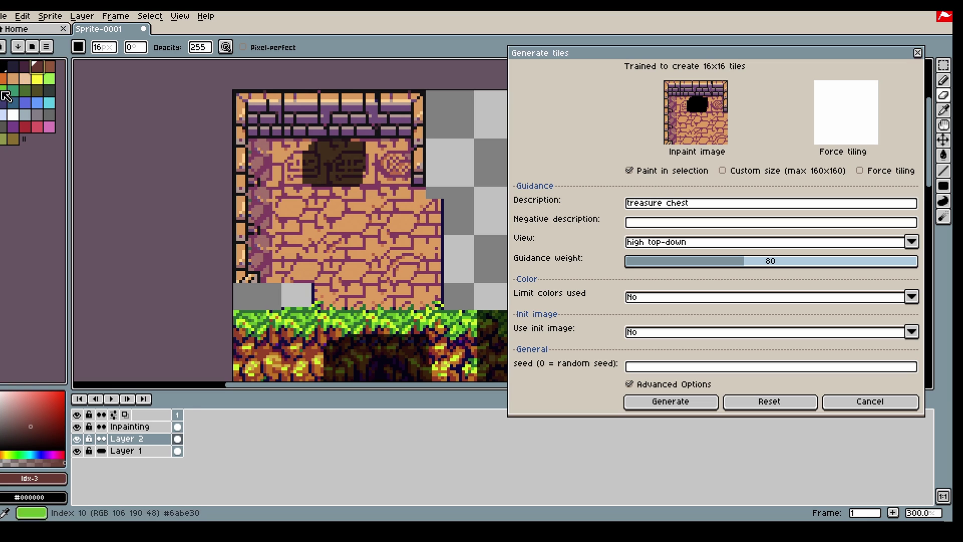
key("b")
mouse_move(329, 166)
left_mouse_down()
mouse_move(346, 168)
mouse_move(326, 161)
left_mouse_up()
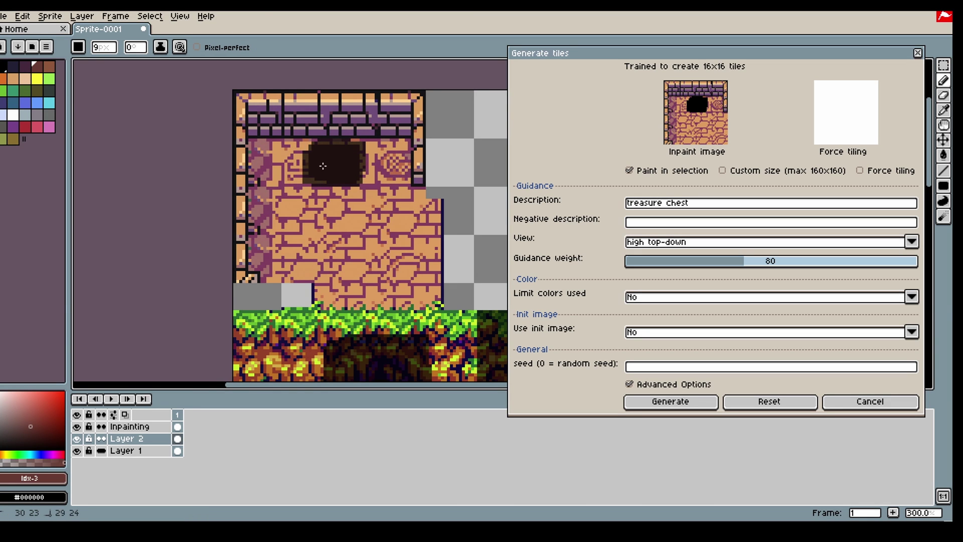
- Enable the init image, place a 64×64 px selection over the dungeon room and set the init image strength to 295
left_click(666, 330)
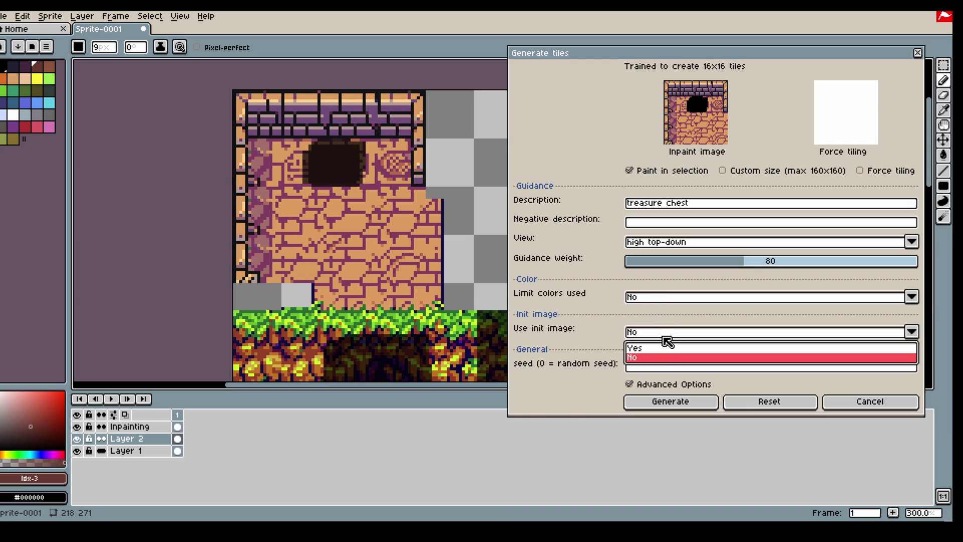
left_click(661, 352)
left_click(944, 65)
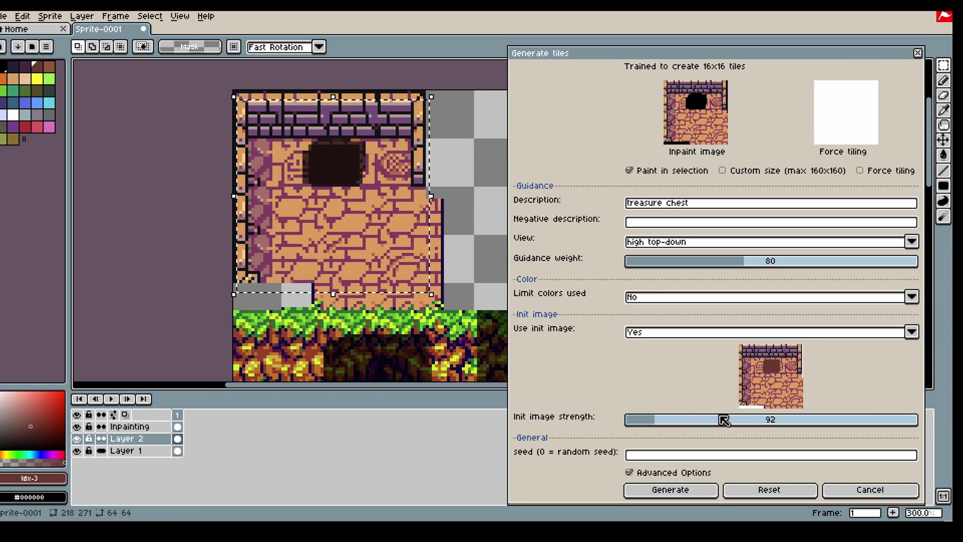
left_click_drag(682, 422, 716, 424)
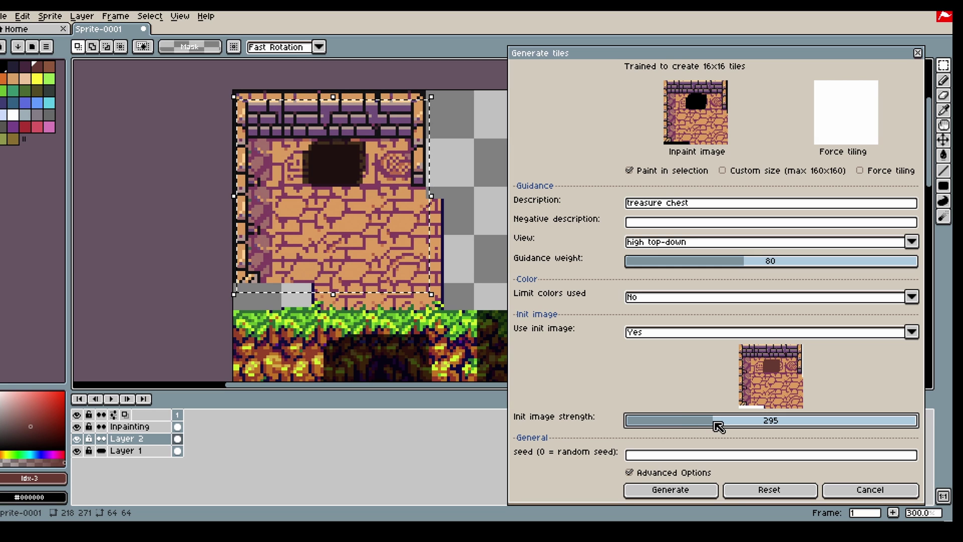
- Generate the "treasure chest" in the selected dungeon area and hide the Inpainting layer
left_click(696, 491)
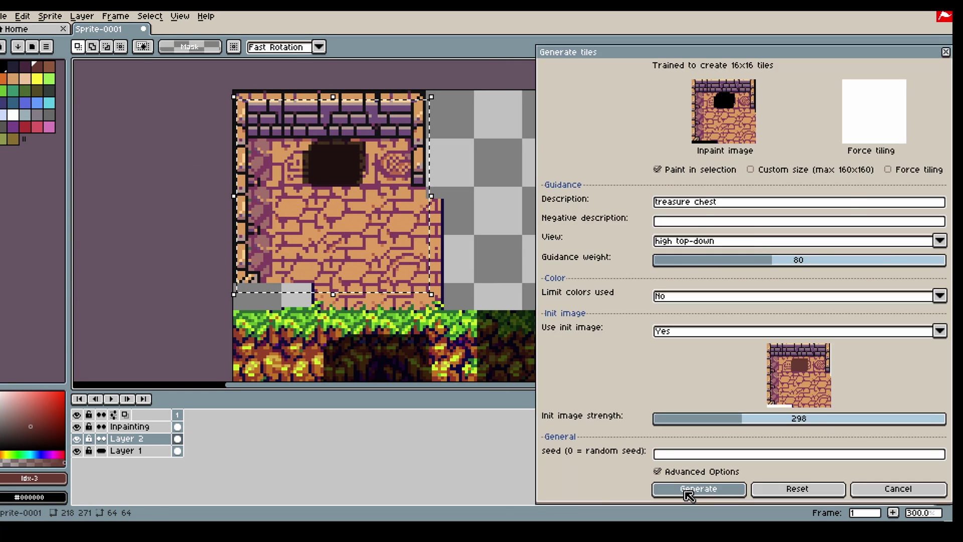
left_click(686, 490)
left_click(80, 425)
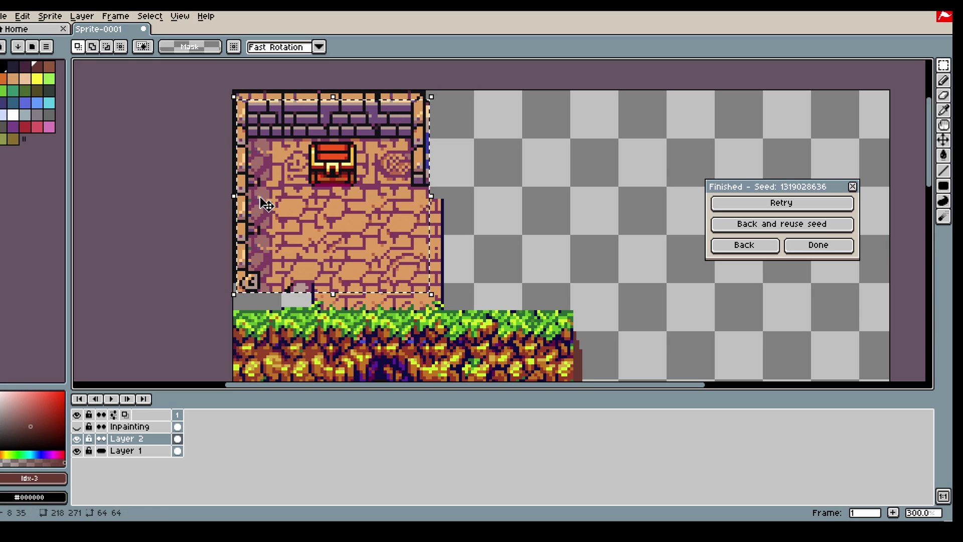
- Inspect the treasure chest within the whole map and retry its generation
scroll(447, 198, "down", 1)
scroll(448, 198, "down", 1)
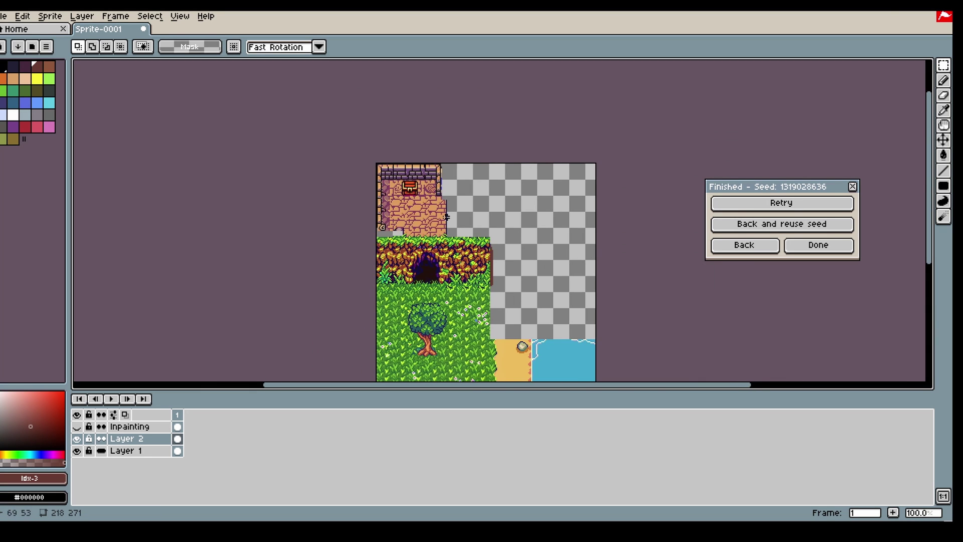
scroll(430, 161, "up", 1)
scroll(421, 161, "up", 1)
scroll(372, 321, "down", 1)
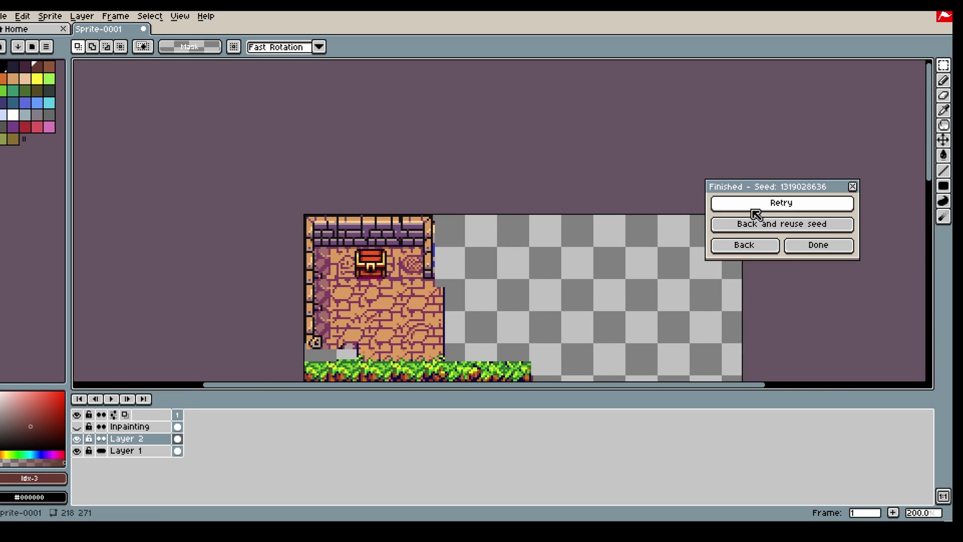
left_click(778, 202)
scroll(260, 360, "down", 3)
scroll(260, 360, "up", 1)
scroll(278, 196, "down", 2)
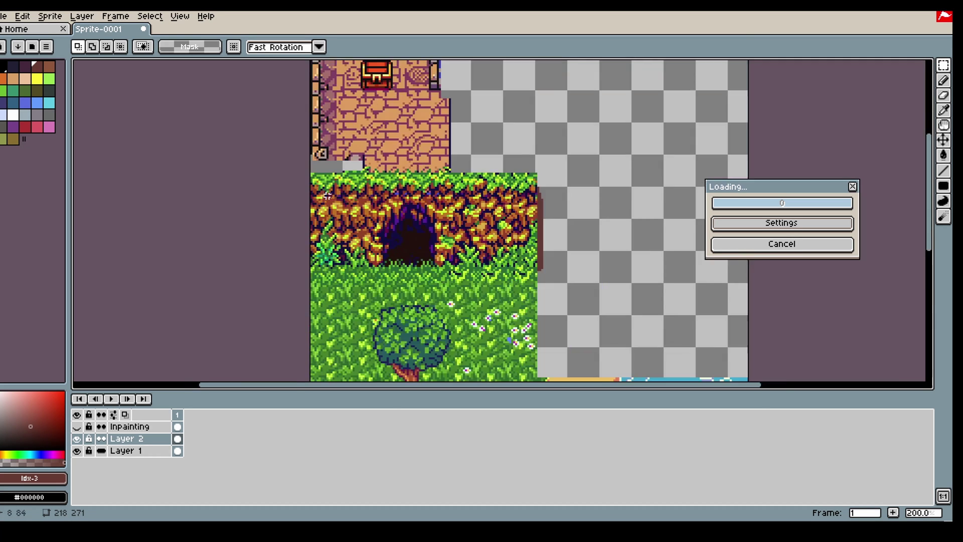
- Examine the regenerated treasure chest in the dungeon room and review the whole map across the cave, cliff, grass, beach and ocean
scroll(346, 121, "up", 3)
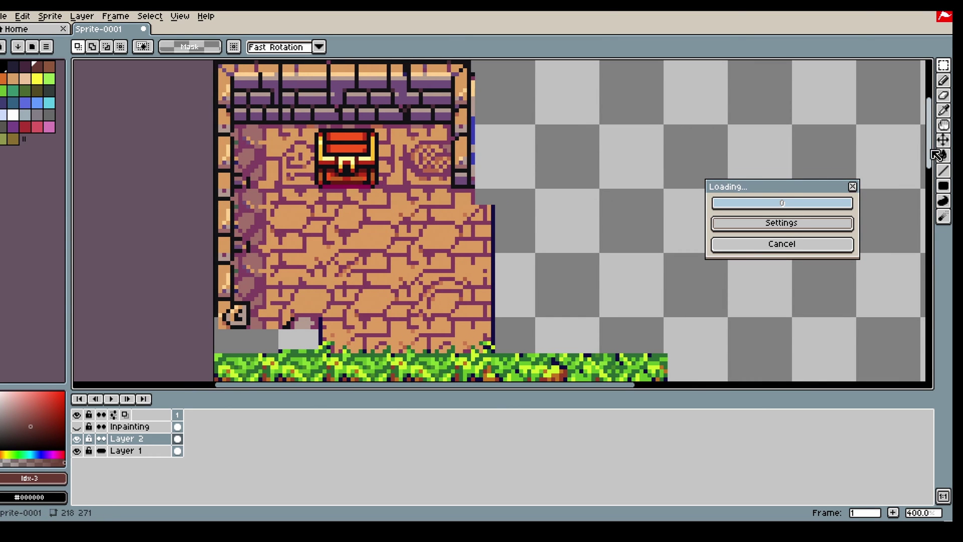
left_click_drag(930, 152, 930, 144)
scroll(325, 213, "down", 1)
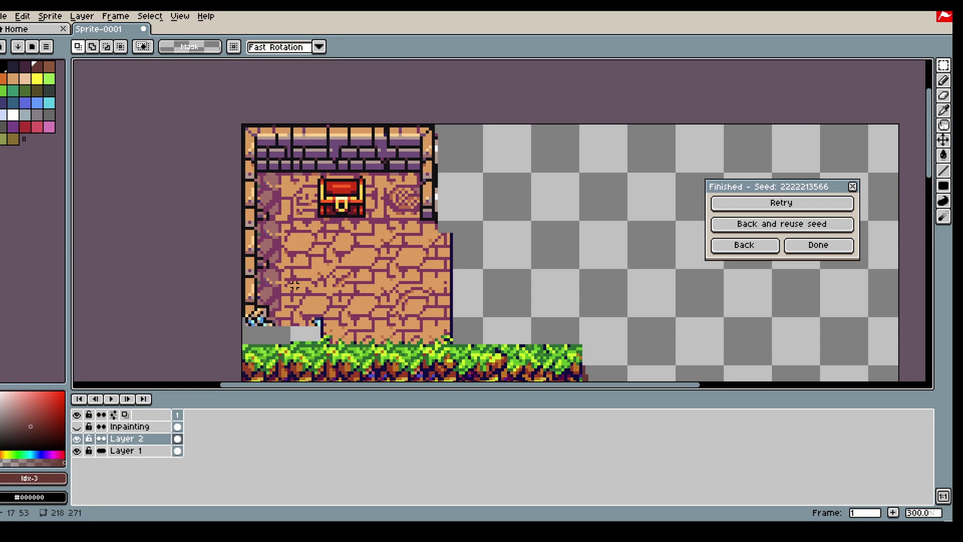
scroll(339, 282, "down", 2)
scroll(422, 341, "up", 1)
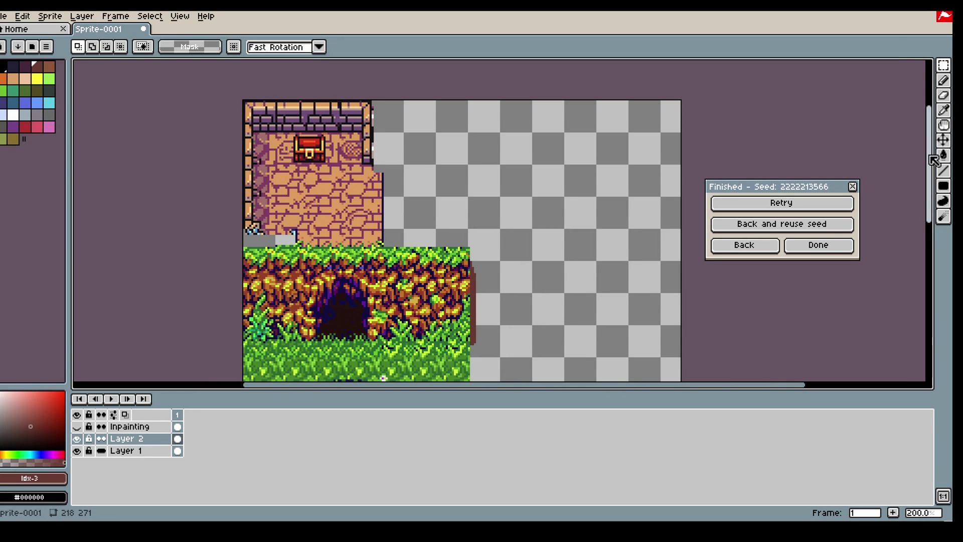
left_click_drag(932, 158, 942, 176)
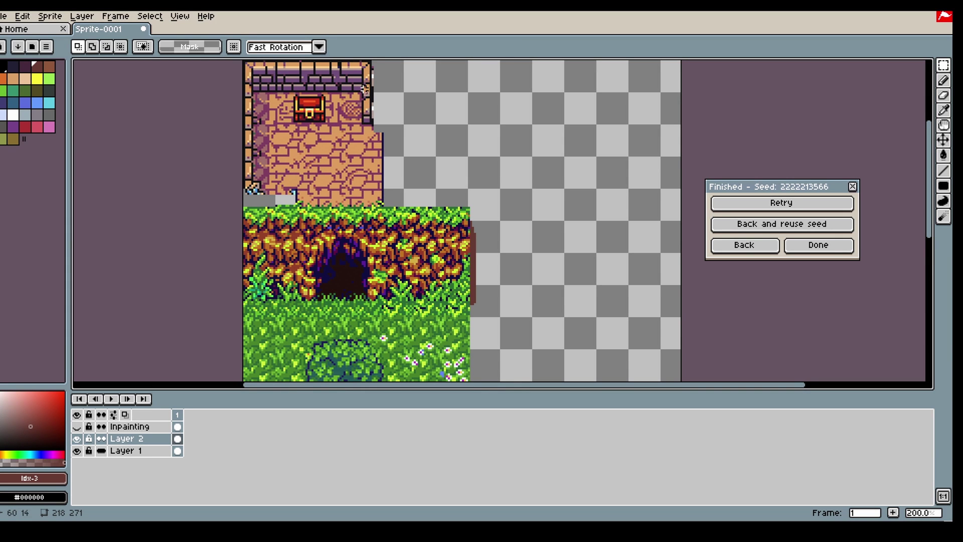
scroll(428, 135, "down", 3)
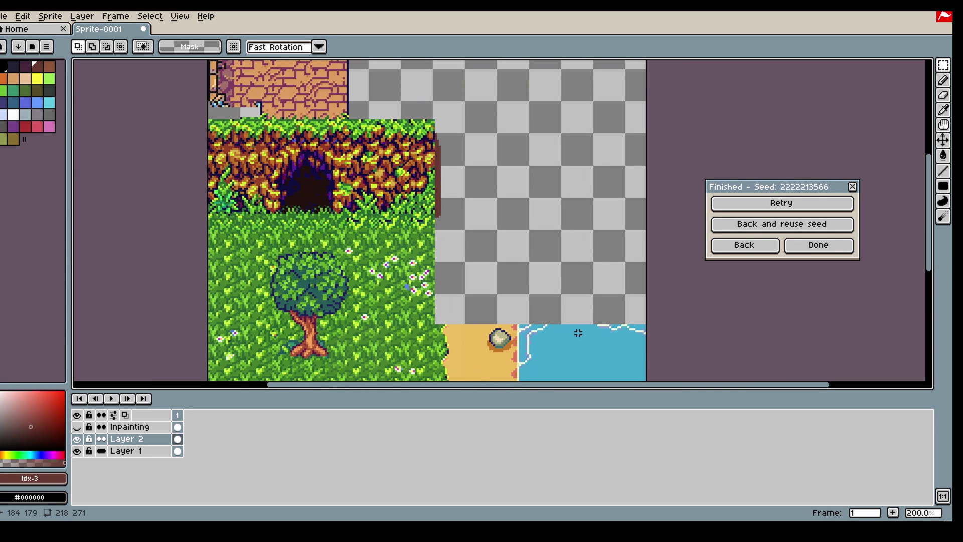
scroll(446, 289, "down", 1)
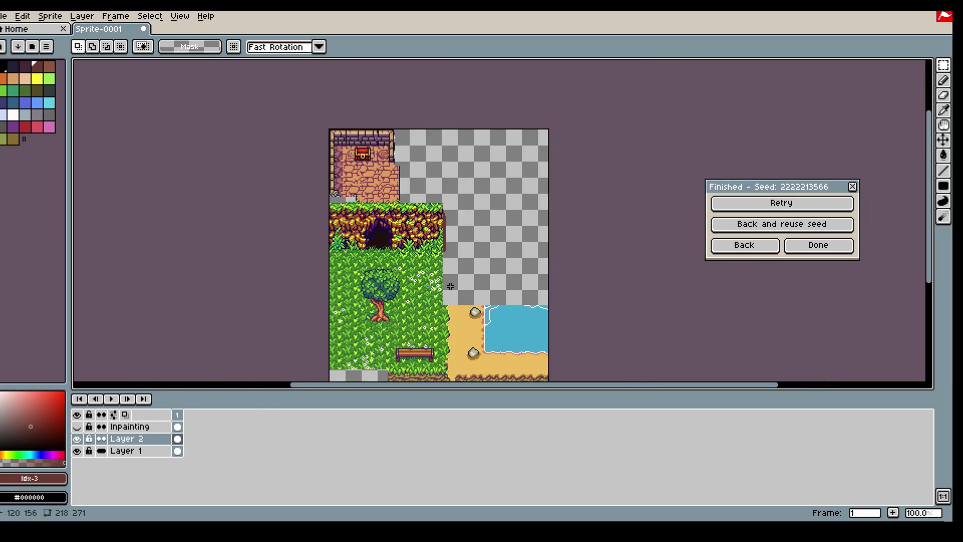
scroll(447, 281, "up", 1)
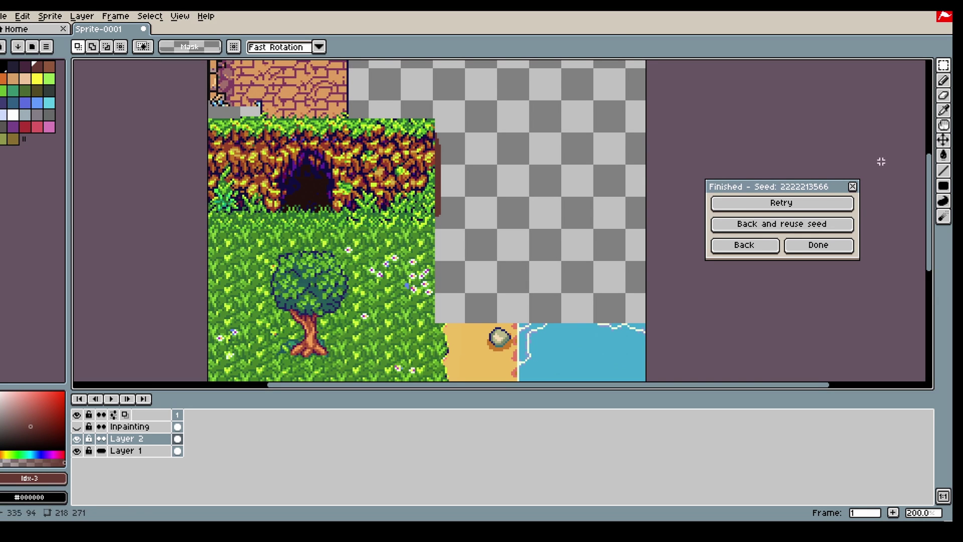
left_click_drag(931, 168, 931, 199)
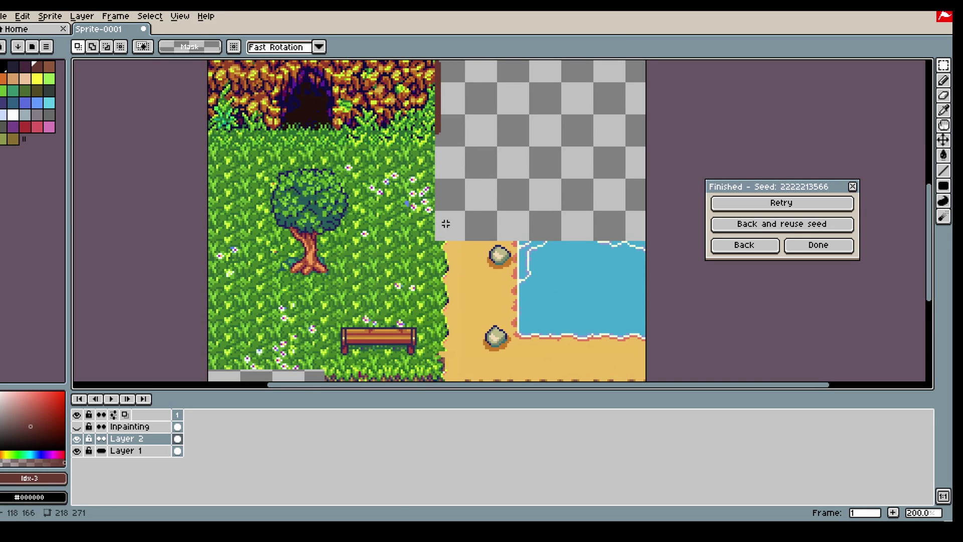
scroll(417, 289, "down", 1)
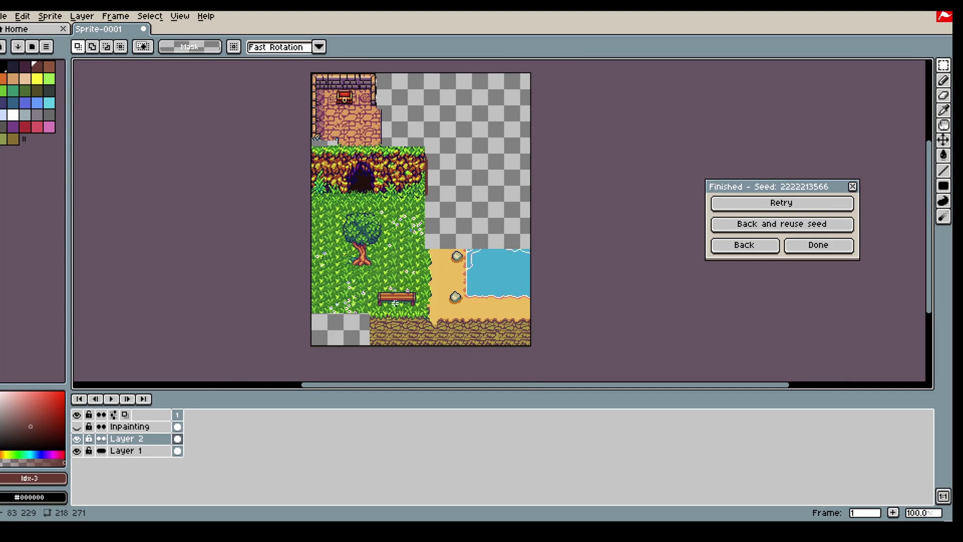
scroll(414, 242, "up", 1)
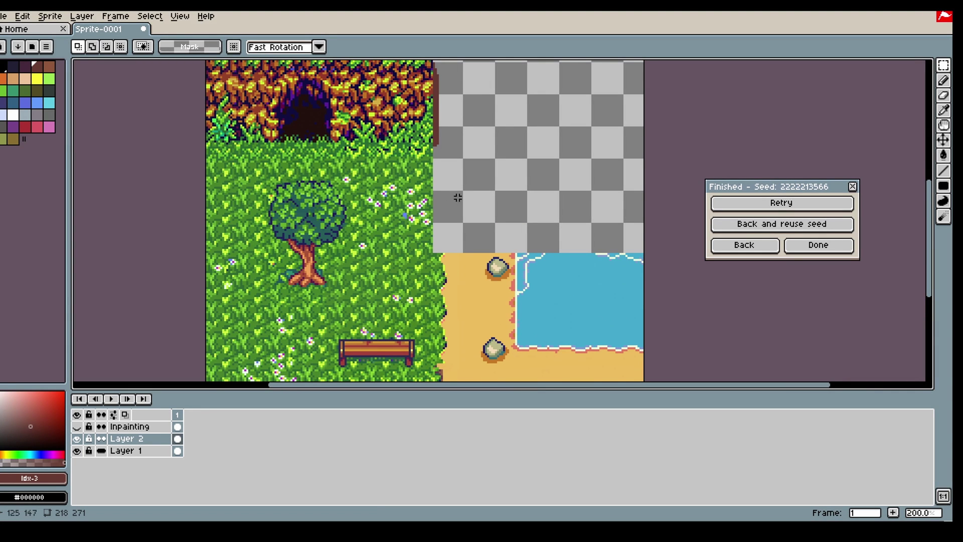
left_click_drag(922, 246, 931, 187)
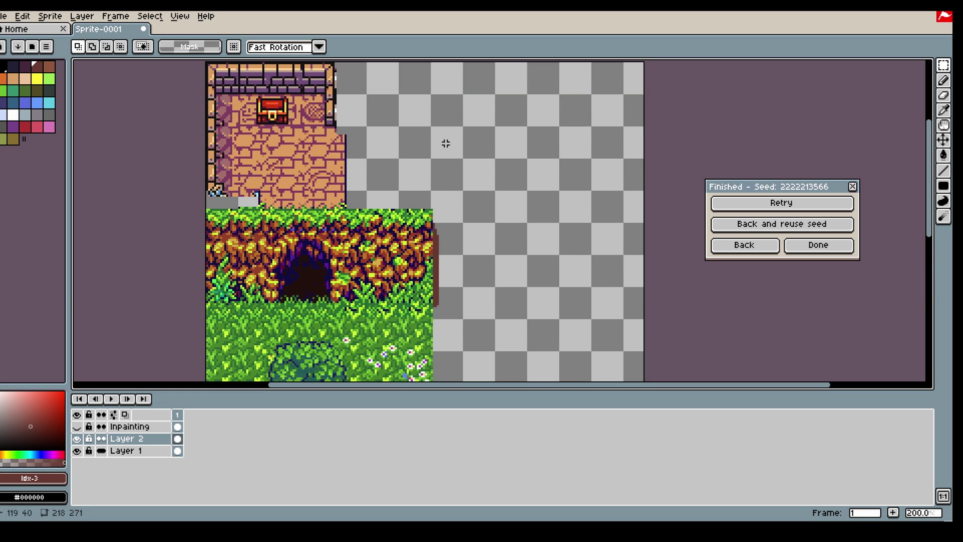